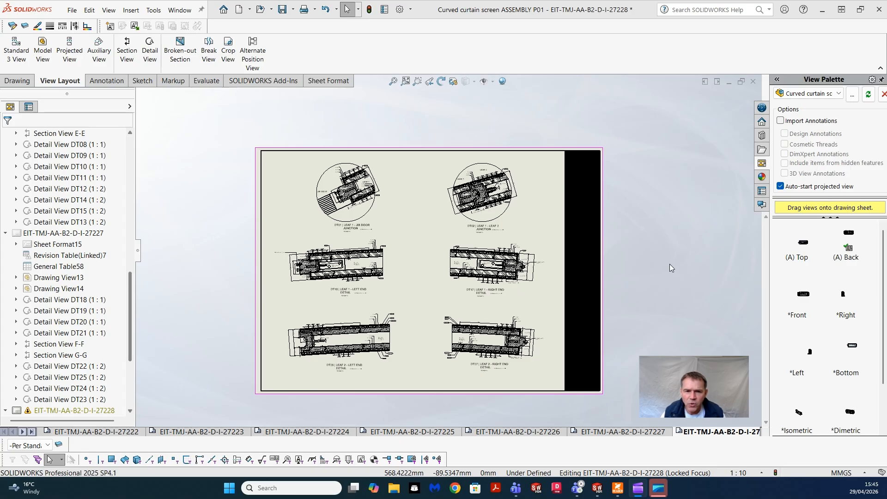
# Examine the DT02 Leaf 1 - Leaf 2 junction detail on sheet EIT-TMJ-AA-B2-D-I-27228, including its slat profiles, joints and dimensions
pyautogui.scroll(-1, 669, 265)
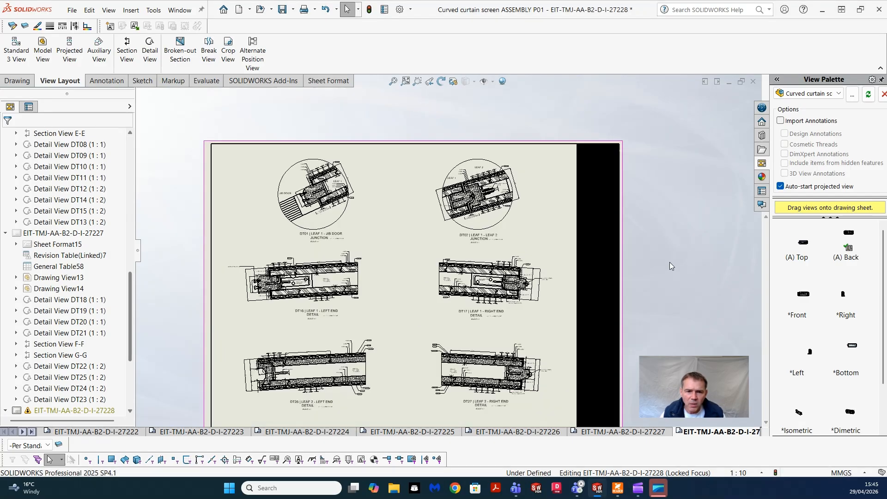
pyautogui.scroll(1, 669, 262)
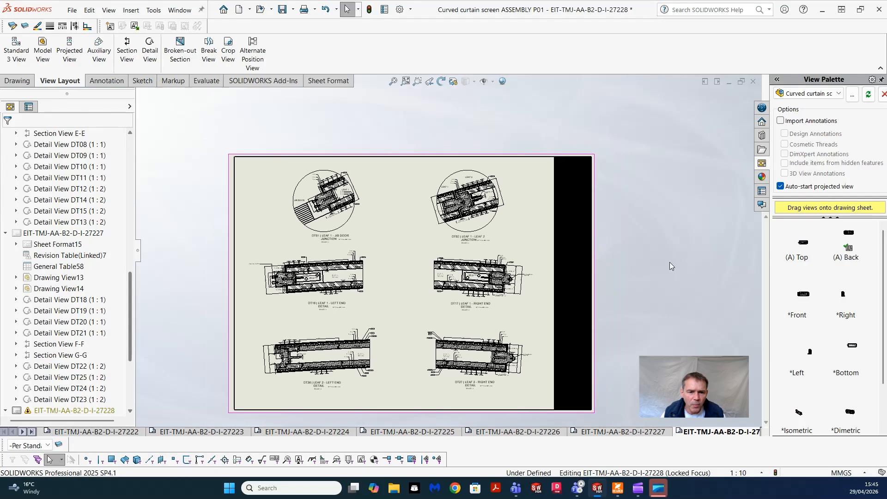
pyautogui.scroll(-1, 670, 265)
pyautogui.scroll(-1, 670, 263)
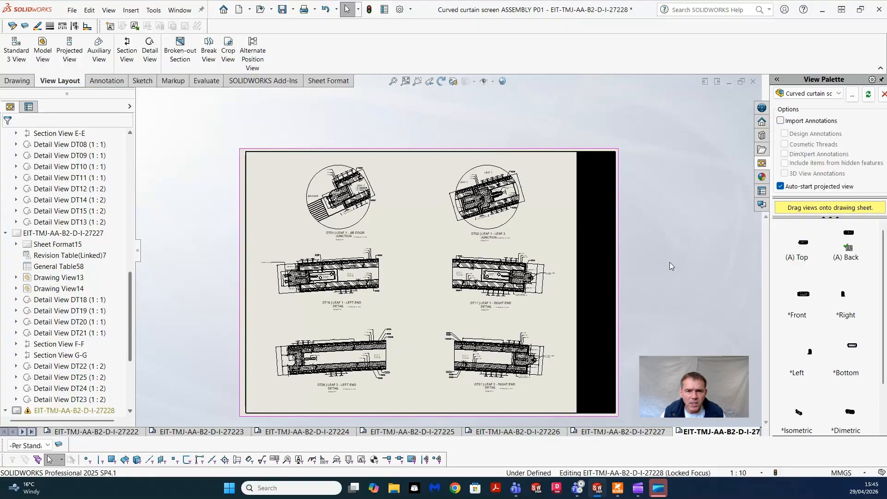
pyautogui.scroll(-3, 689, 215)
pyautogui.scroll(-4, 687, 211)
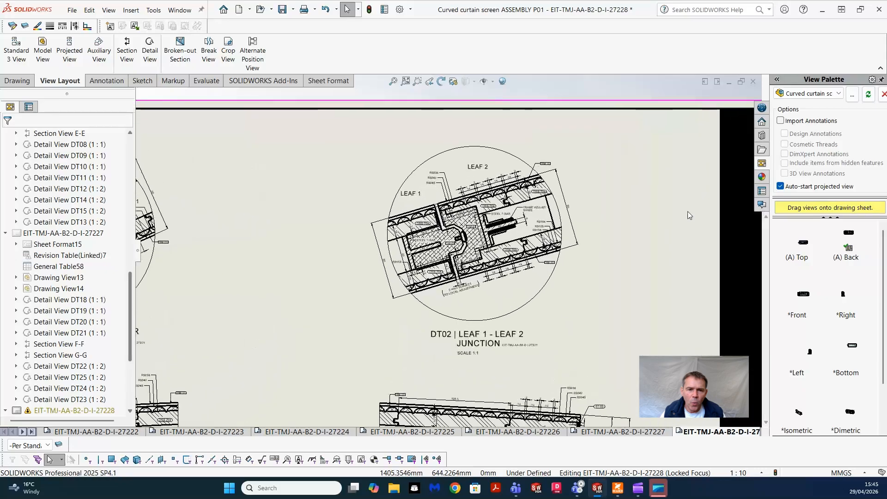
pyautogui.scroll(-4, 688, 212)
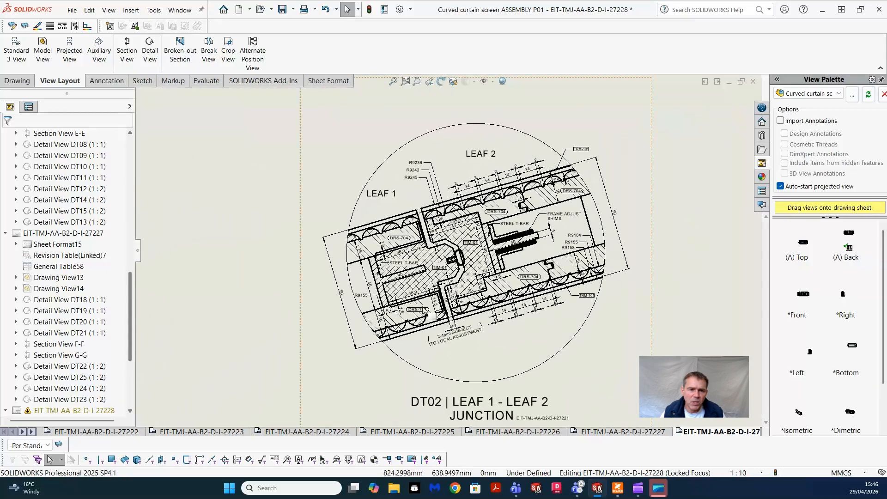
pyautogui.moveTo(556, 333); pyautogui.dragTo(551, 334, button='middle')
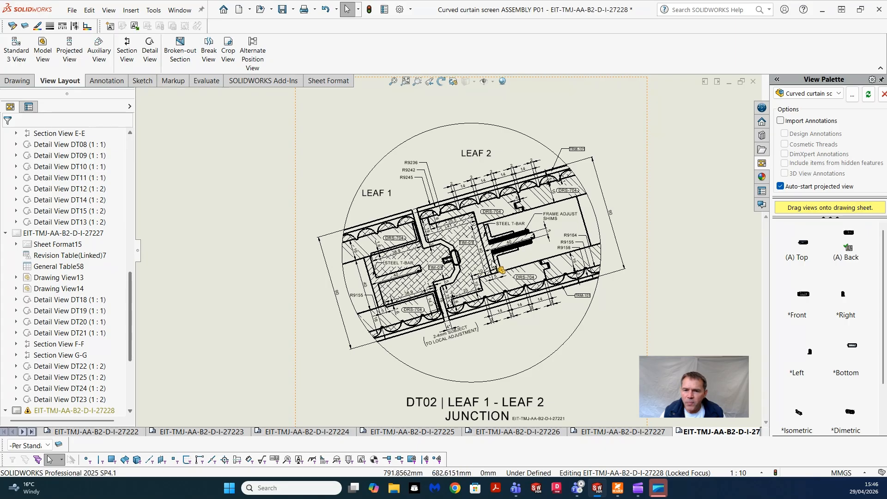
pyautogui.scroll(1, 565, 320)
pyautogui.scroll(-1, 565, 320)
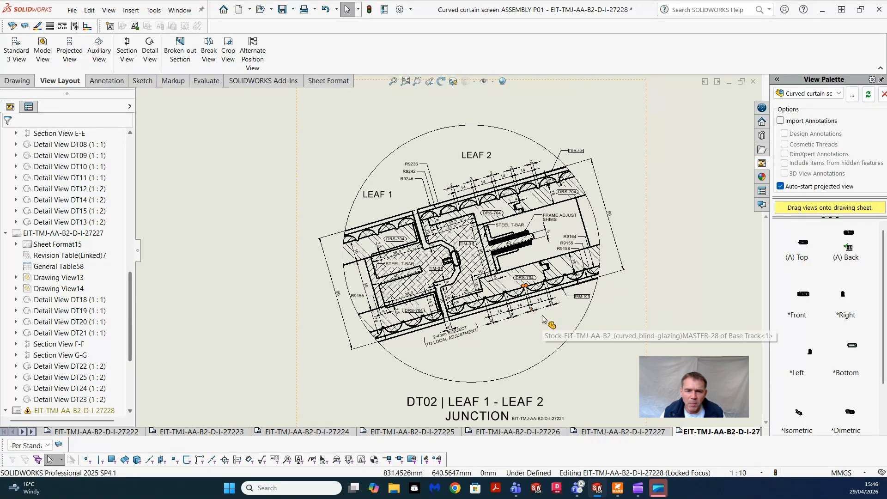
pyautogui.scroll(-2, 612, 344)
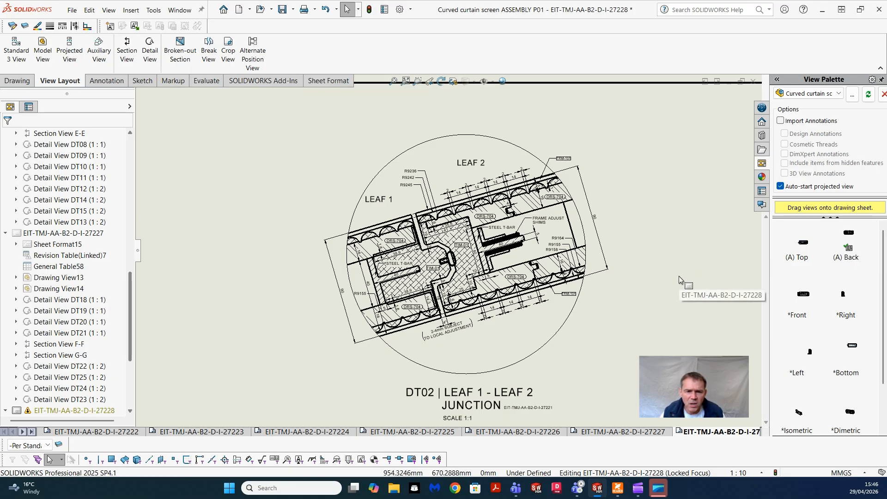
pyautogui.scroll(1, 678, 276)
pyautogui.scroll(1, 678, 276)
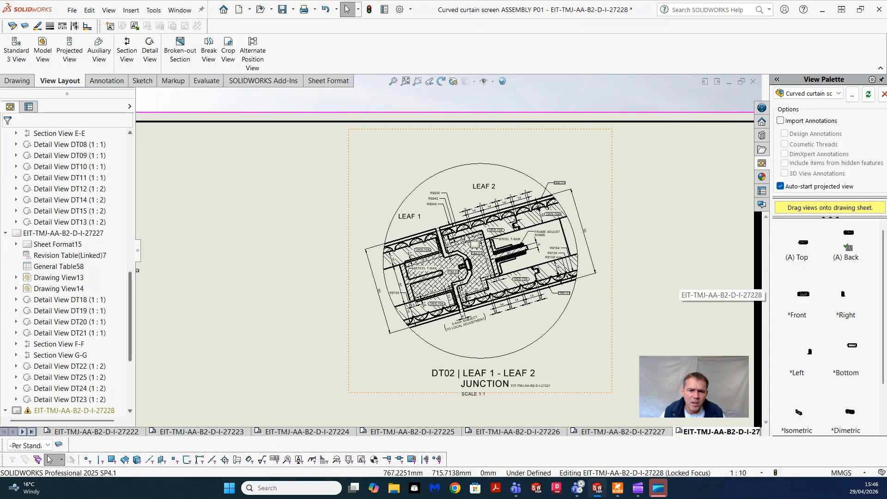
pyautogui.scroll(-2, 481, 271)
pyautogui.scroll(-2, 457, 277)
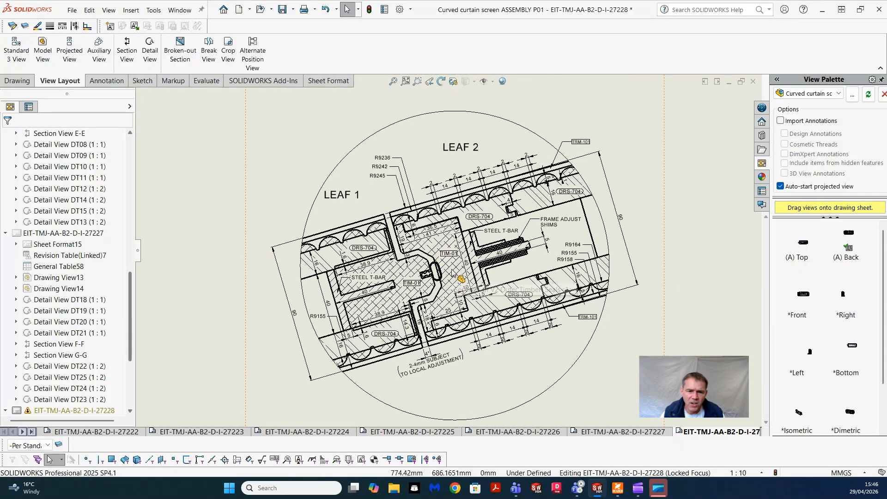
pyautogui.scroll(2, 430, 264)
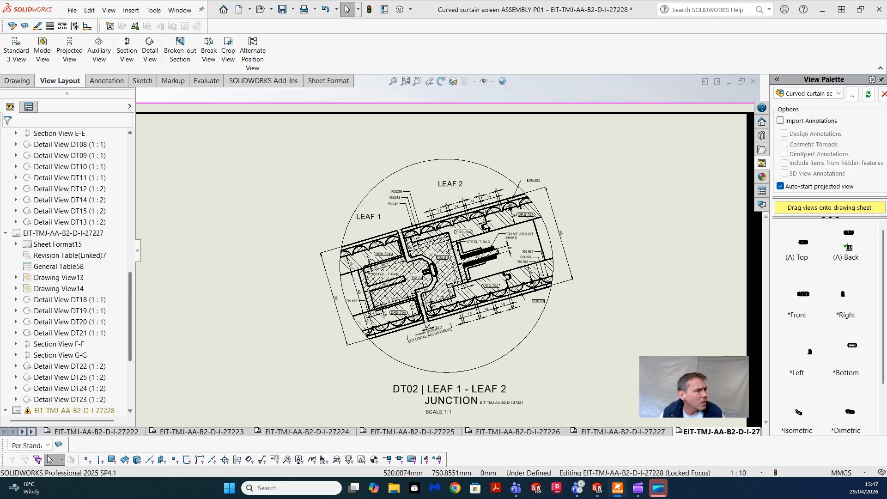
# Check the Leaf 1 - Leaf 2 junction in EIT-TMJ-AA-B2-D-I-27228.PDF in the PDF viewer, and return to the SOLIDWORKS drawing
pyautogui.moveTo(0, 170)
pyautogui.mouseDown()
pyautogui.moveTo(210, 179)
pyautogui.moveTo(349, 115)
pyautogui.mouseUp()
pyautogui.click(678, 107)
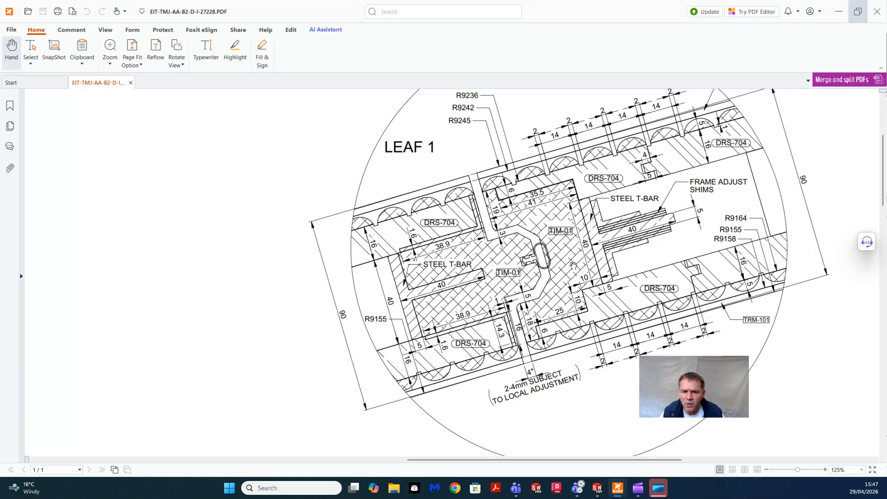
pyautogui.moveTo(607, 9); pyautogui.dragTo(0, 134)
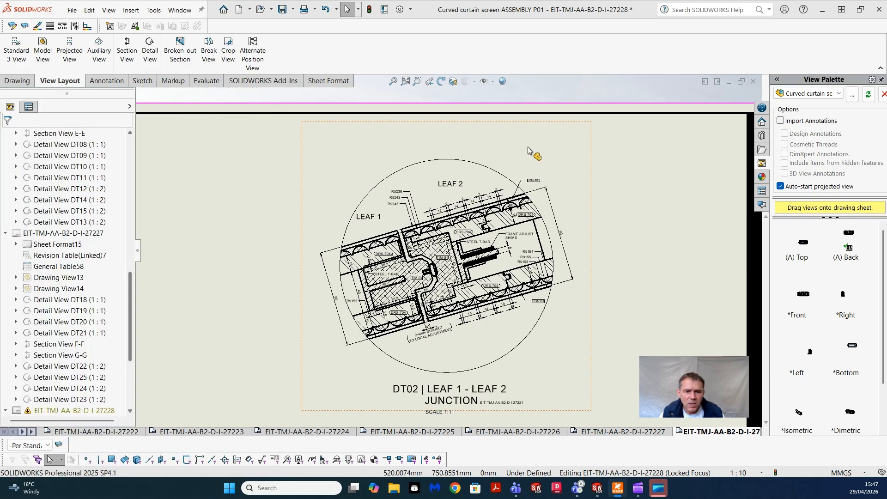
# Examine the Leaf 1 and Leaf 2 end details on the sheet, especially right-end details DT17 and DT27
pyautogui.scroll(6, 633, 195)
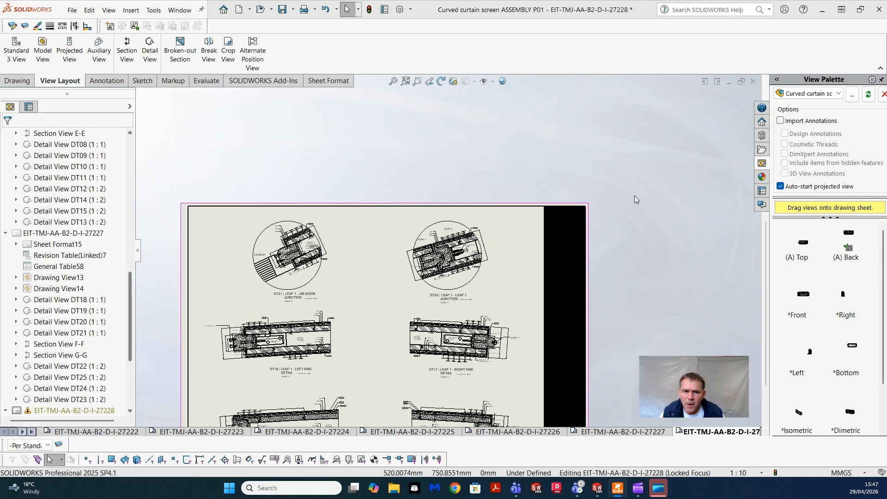
pyautogui.scroll(-1, 634, 195)
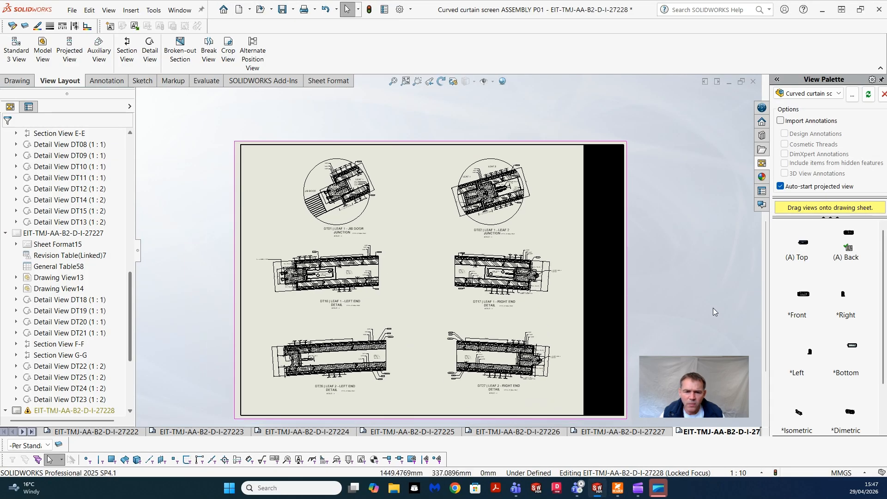
pyautogui.press('f')
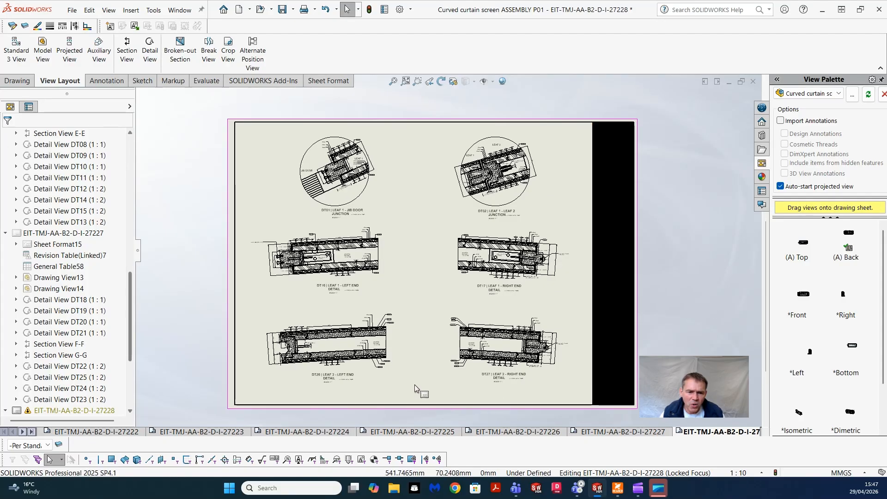
pyautogui.scroll(-1, 414, 384)
pyautogui.scroll(-2, 414, 384)
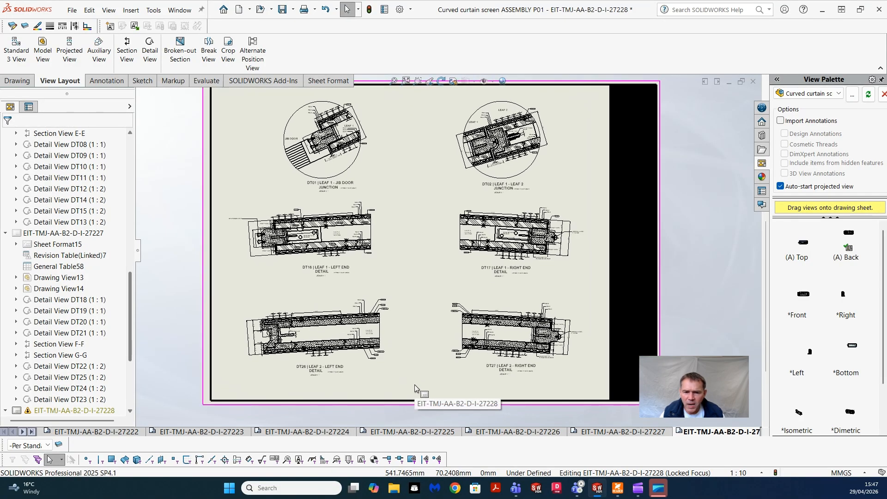
pyautogui.scroll(-2, 414, 384)
pyautogui.scroll(-2, 414, 385)
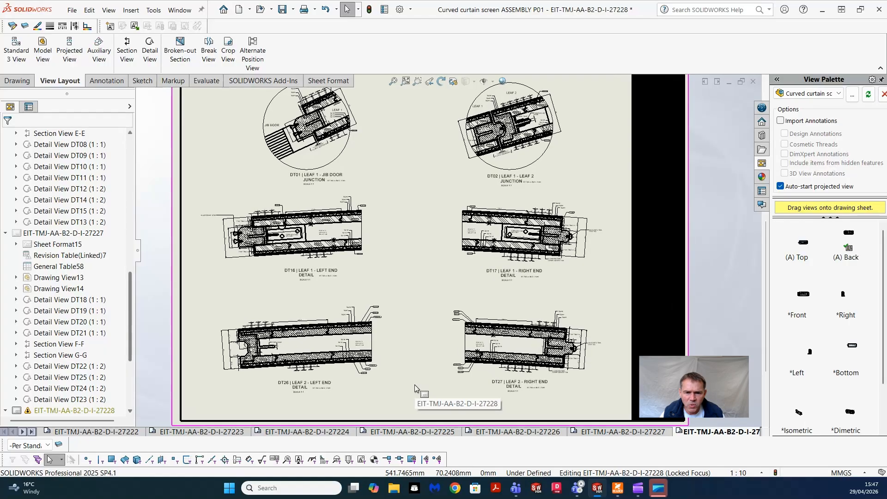
pyautogui.scroll(-1, 414, 384)
pyautogui.scroll(-3, 414, 385)
pyautogui.scroll(-3, 442, 379)
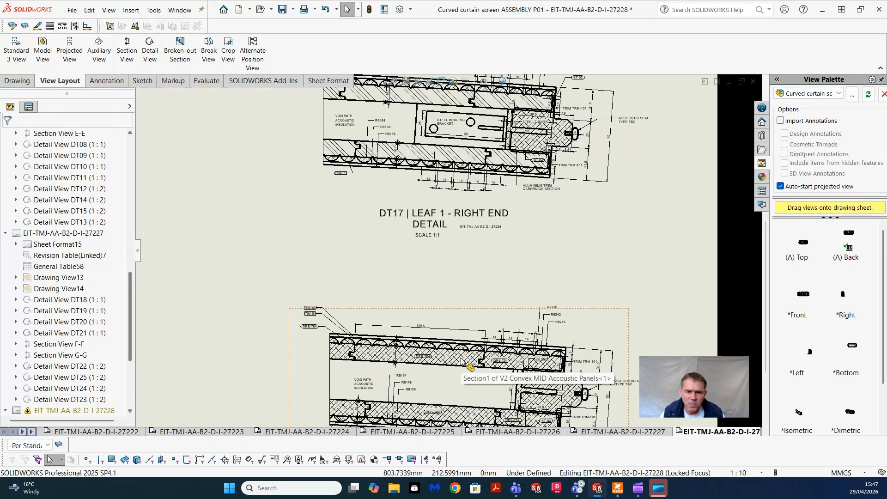
pyautogui.scroll(3, 359, 355)
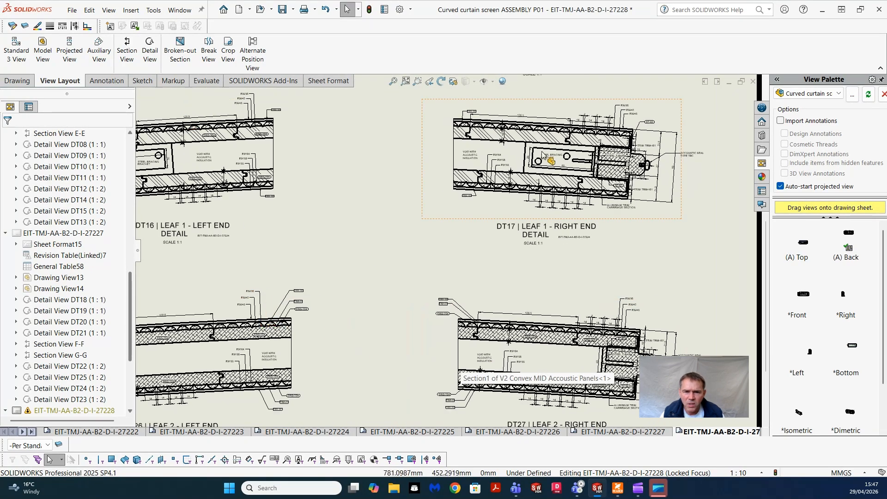
pyautogui.scroll(-1, 561, 324)
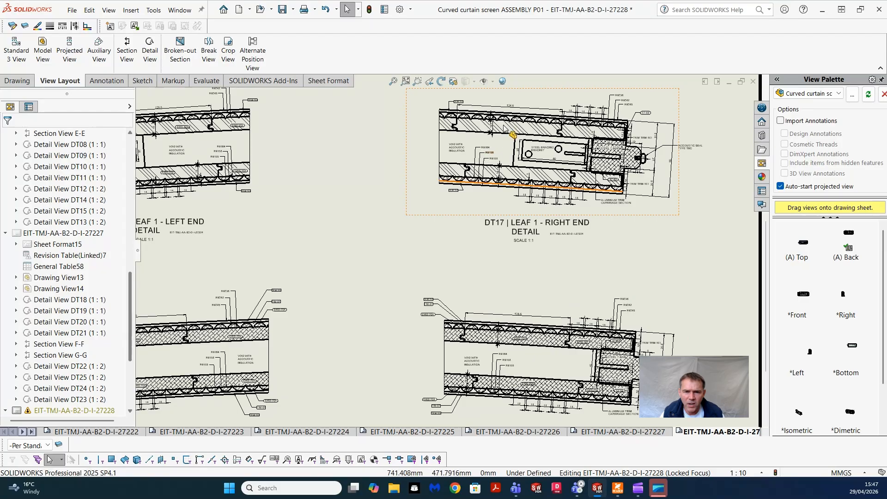
pyautogui.scroll(2, 556, 266)
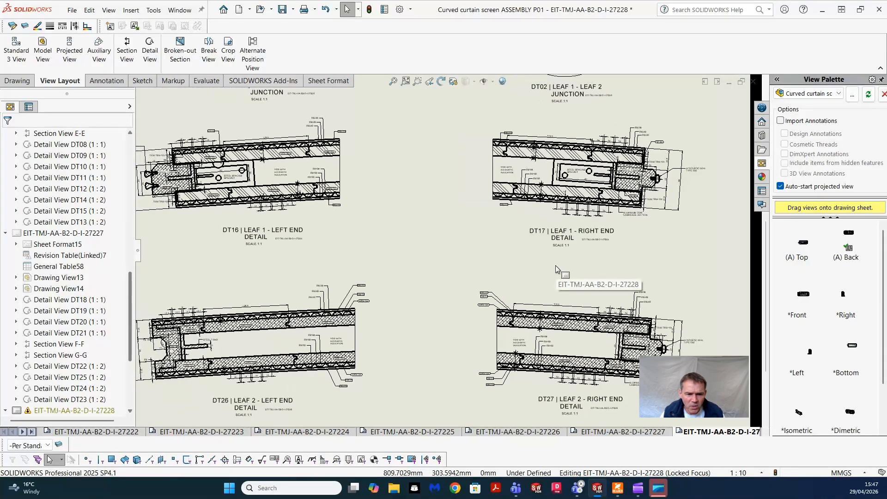
pyautogui.moveTo(555, 265); pyautogui.dragTo(497, 251, button='middle')
pyautogui.scroll(2, 560, 236)
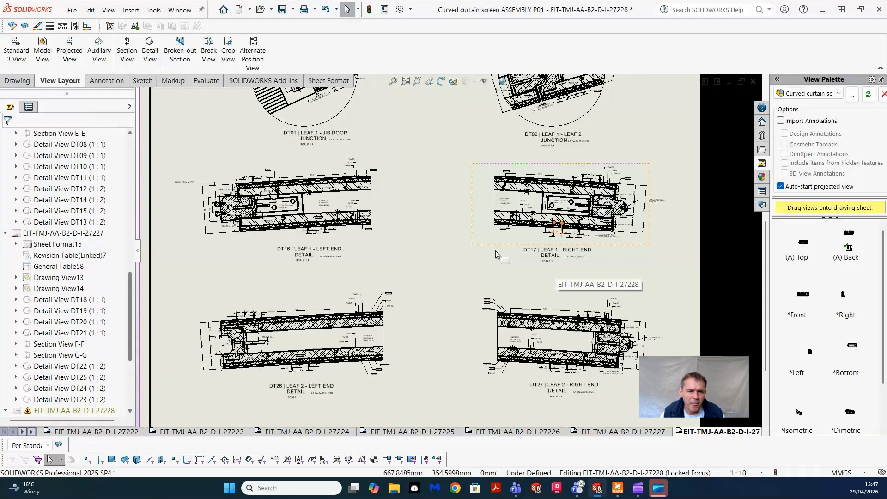
pyautogui.scroll(1, 445, 262)
pyautogui.scroll(1, 445, 261)
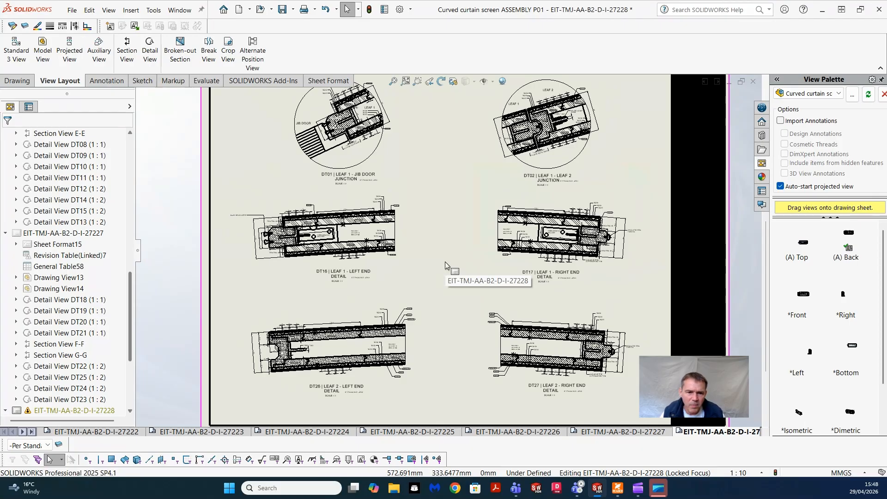
pyautogui.scroll(2, 445, 262)
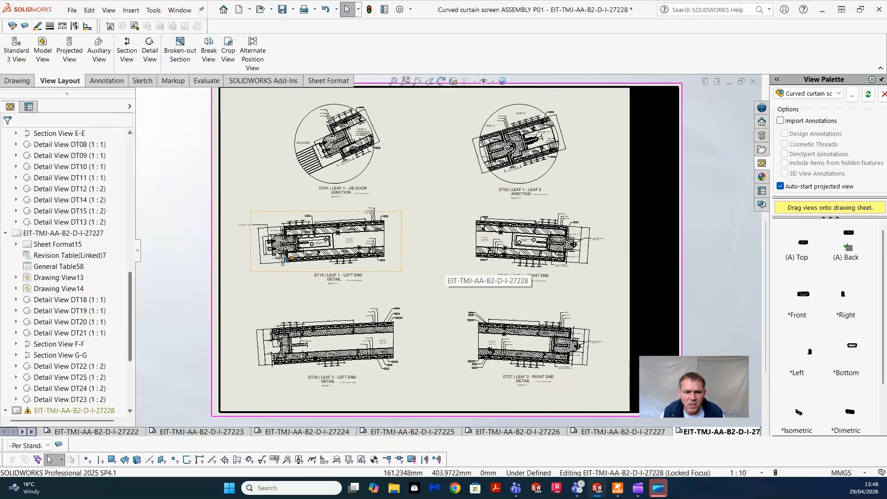
pyautogui.scroll(-1, 710, 240)
pyautogui.scroll(1, 711, 240)
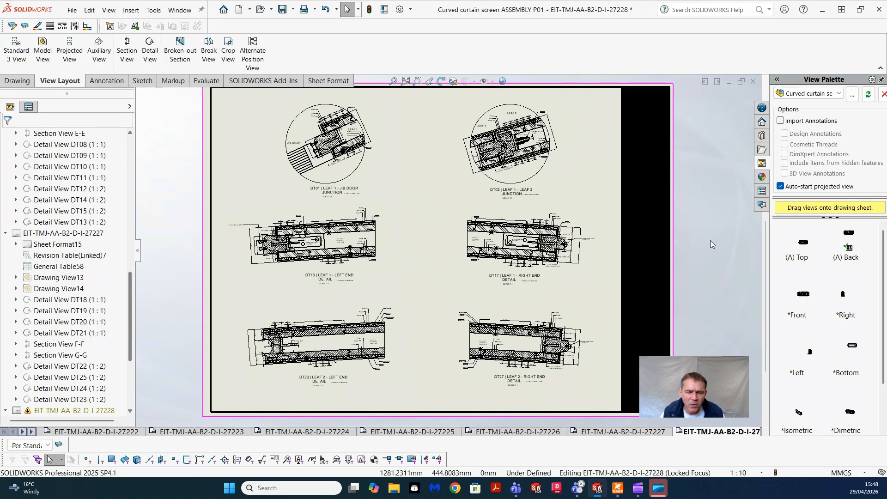
pyautogui.scroll(-1, 717, 224)
pyautogui.scroll(1, 716, 224)
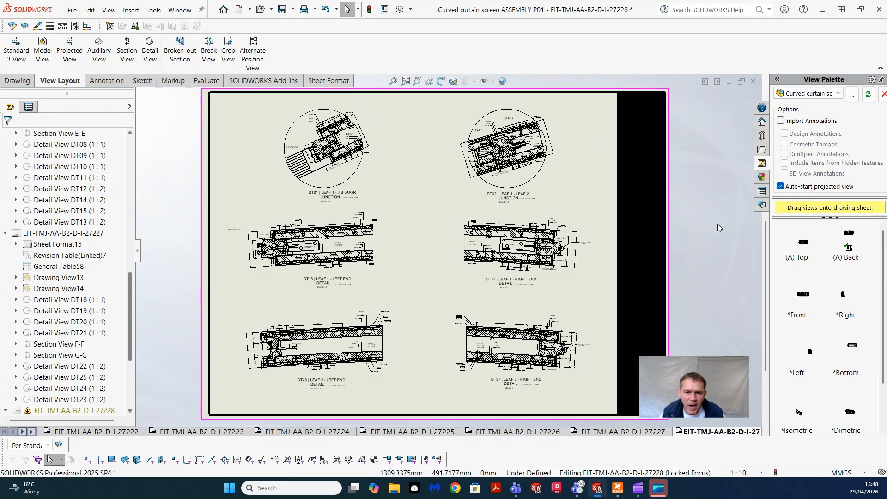
pyautogui.scroll(1, 716, 223)
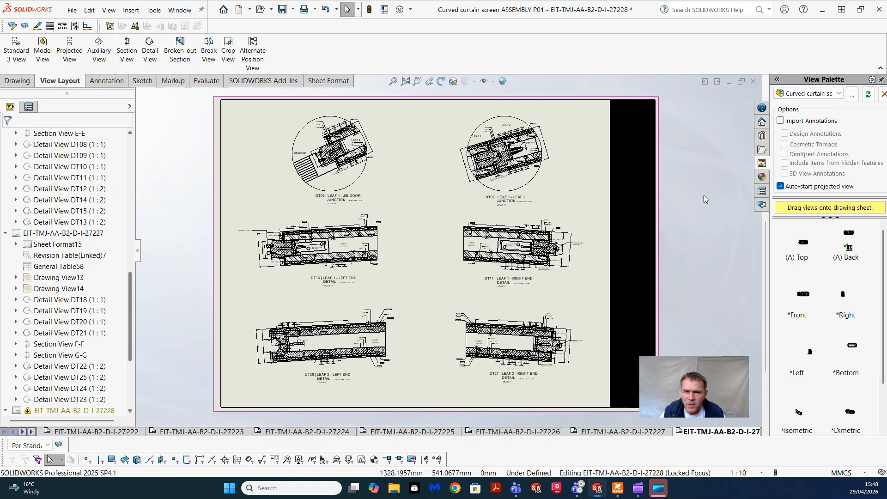
# Bring up the Leaf 3 Sub Aseembly model and start editing its V3 Concave Top Accoustic Panels part in context
pyautogui.click(729, 81)
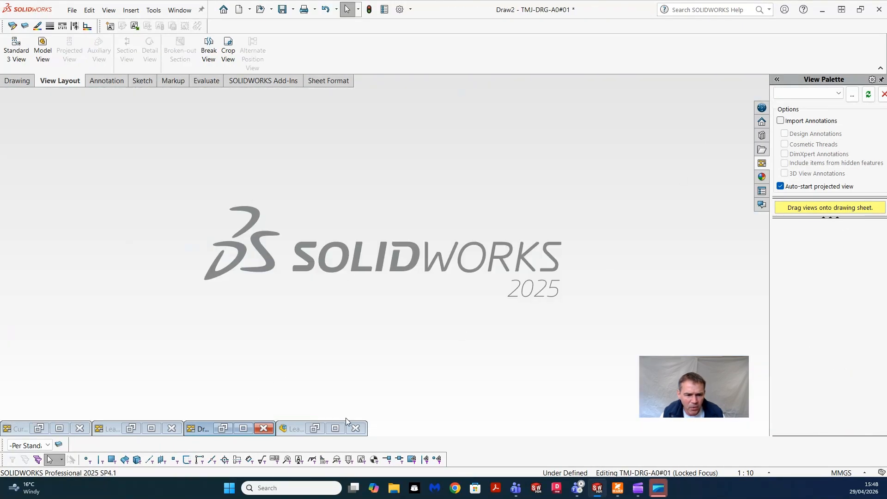
pyautogui.click(336, 428)
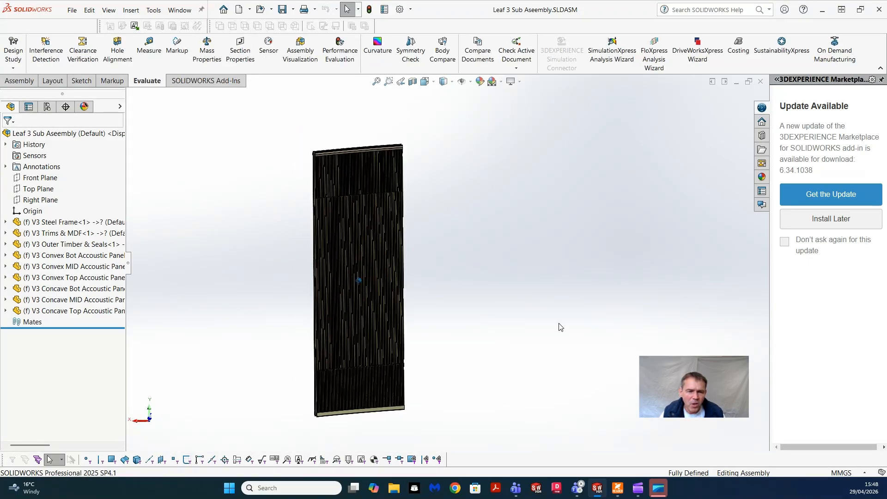
pyautogui.scroll(-3, 360, 219)
pyautogui.scroll(-3, 363, 208)
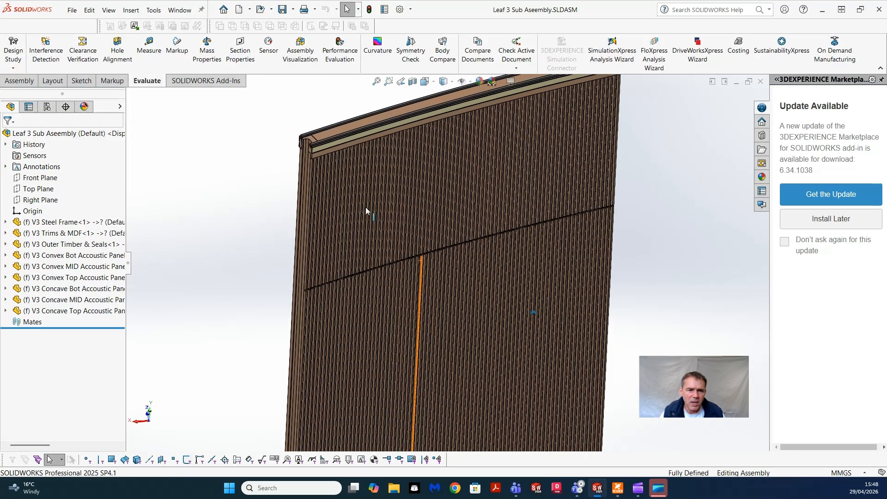
pyautogui.scroll(-2, 355, 197)
pyautogui.scroll(2, 264, 260)
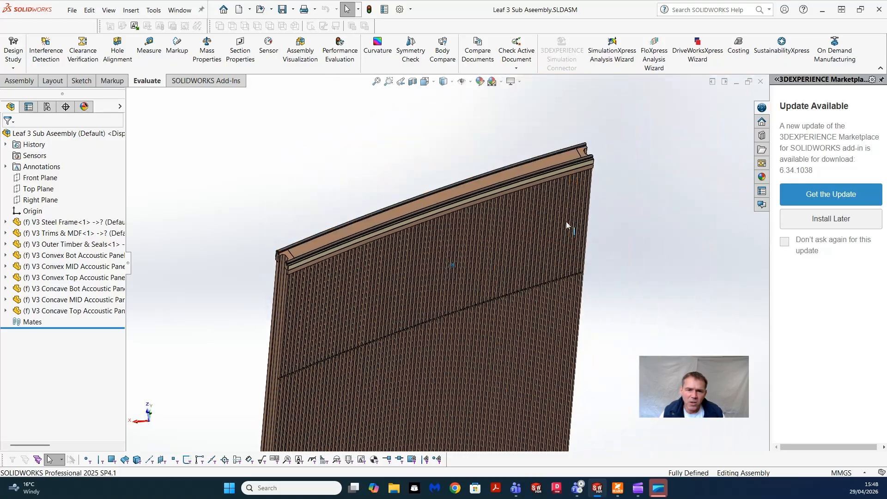
pyautogui.scroll(-3, 335, 267)
pyautogui.scroll(-5, 327, 294)
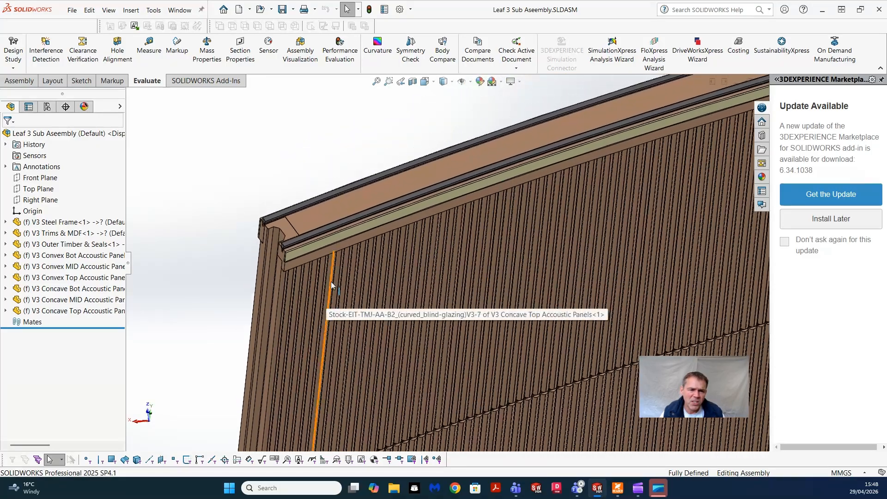
pyautogui.scroll(-2, 315, 288)
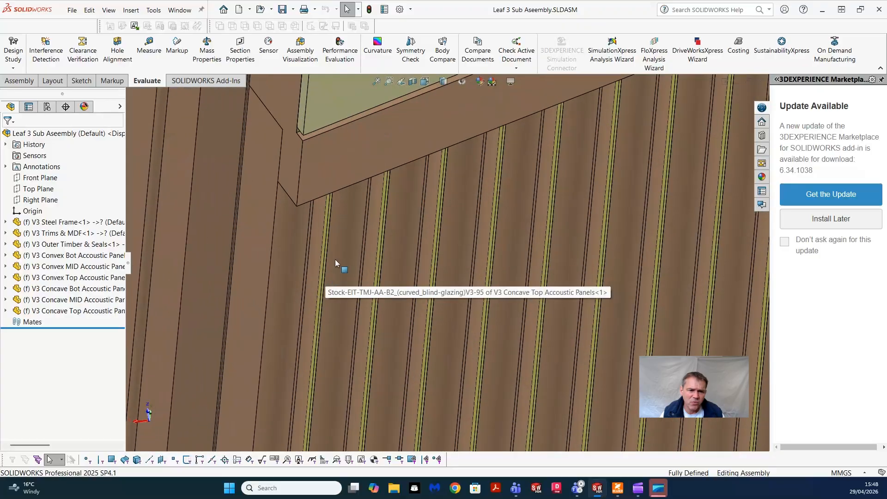
pyautogui.click(358, 242)
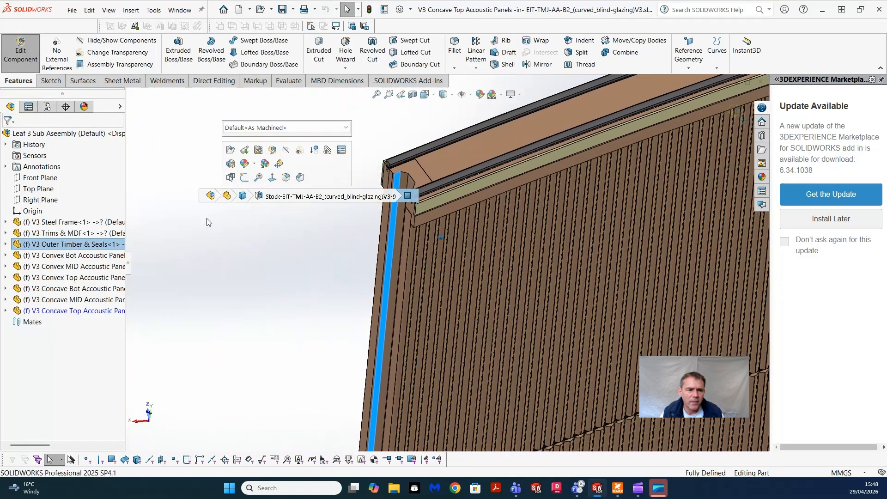
# Finish editing the V3 Concave Top Accoustic Panels part and return to editing the Leaf 3 sub-assembly
pyautogui.click(236, 279)
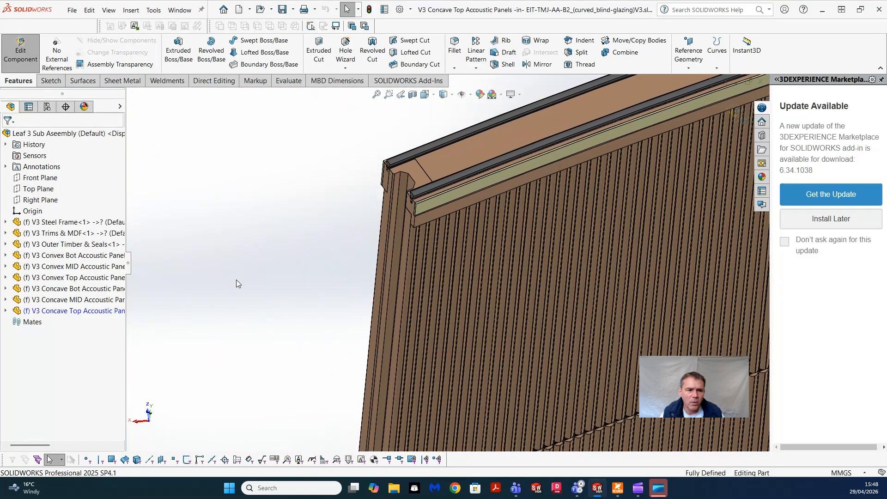
pyautogui.moveTo(420, 201); pyautogui.dragTo(693, 138, button='middle')
pyautogui.click(738, 119)
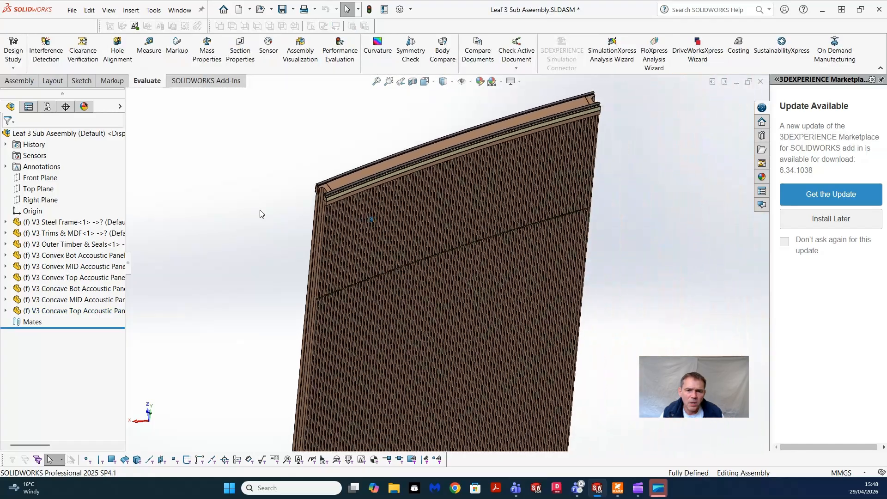
pyautogui.scroll(3, 658, 244)
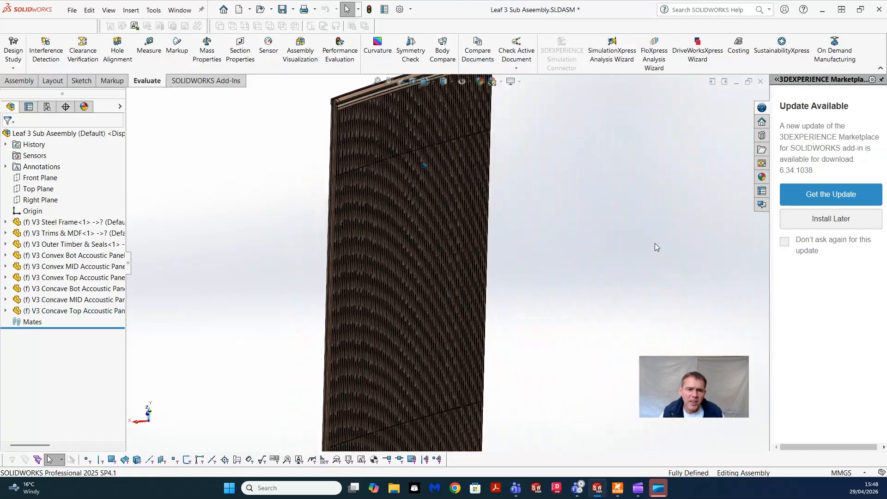
# Highlight the V3 Trims & MDF and V3 Outer Timber & Seals components to see where each sits in the leaf
pyautogui.scroll(-7, 354, 155)
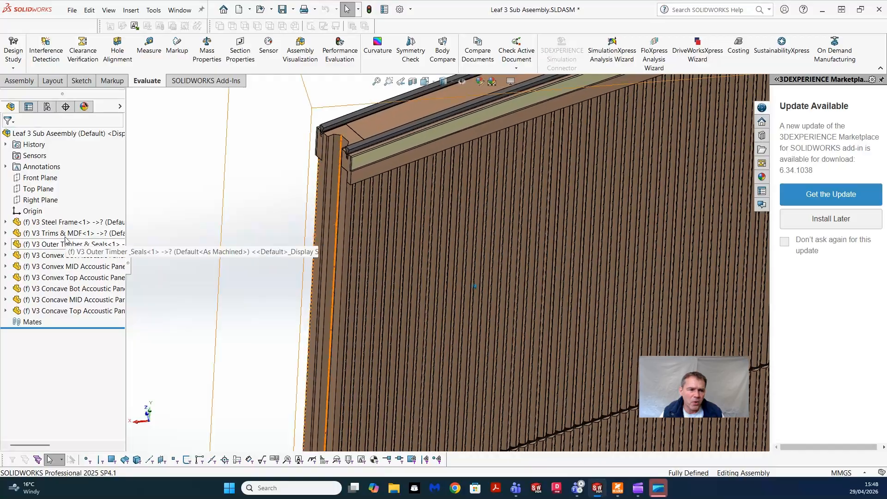
pyautogui.click(47, 233)
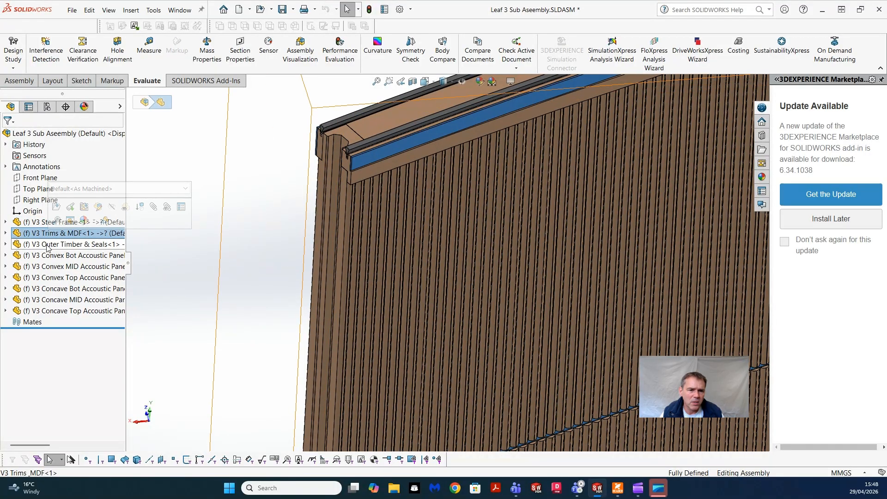
pyautogui.click(47, 244)
pyautogui.scroll(5, 297, 184)
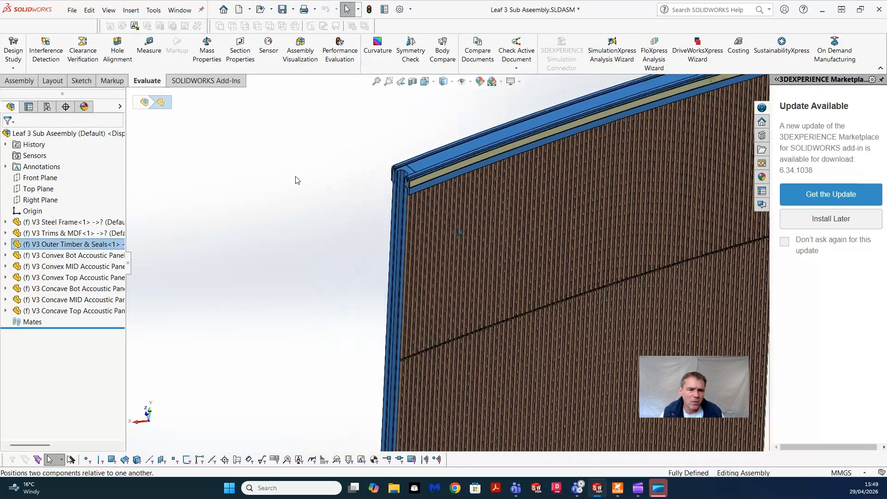
pyautogui.scroll(1, 352, 187)
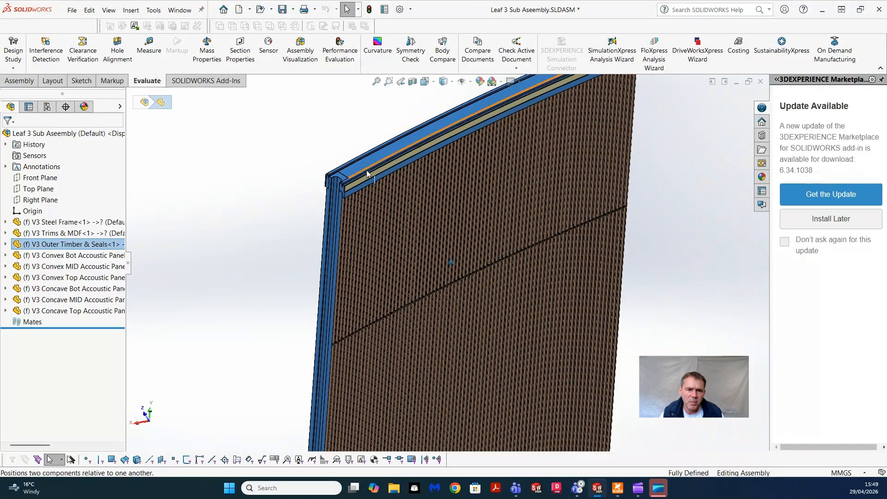
pyautogui.keyDown('ctrl'); pyautogui.moveTo(353, 187); pyautogui.dragTo(359, 91, button='middle'); pyautogui.keyUp('ctrl')
# Highlight the concave and convex acoustic panel components in turn to identify their positions on both faces of the leaf
pyautogui.click(58, 267)
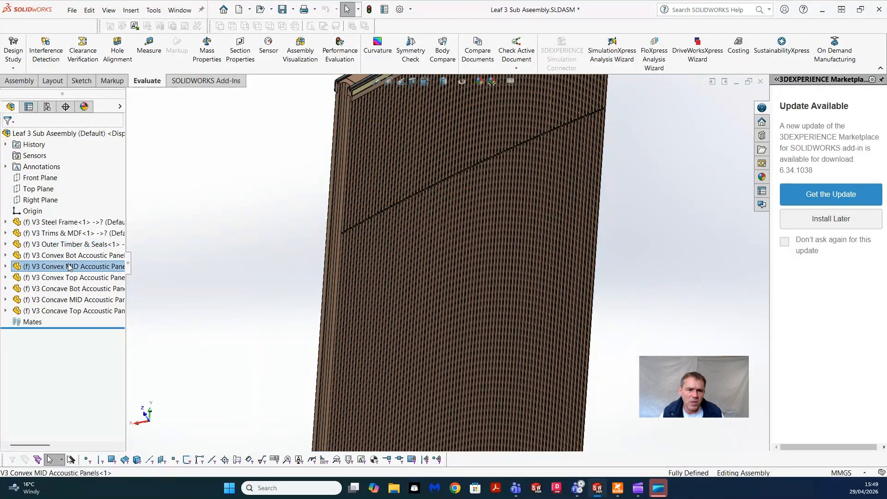
pyautogui.click(70, 299)
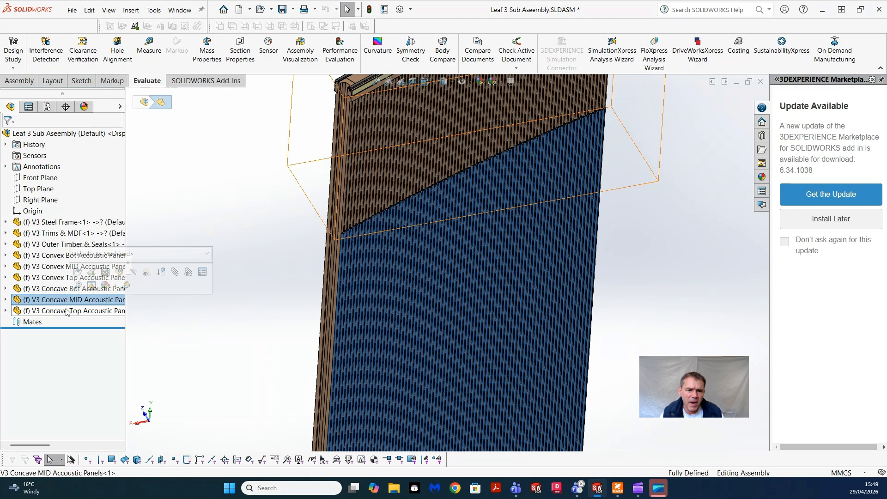
pyautogui.click(67, 312)
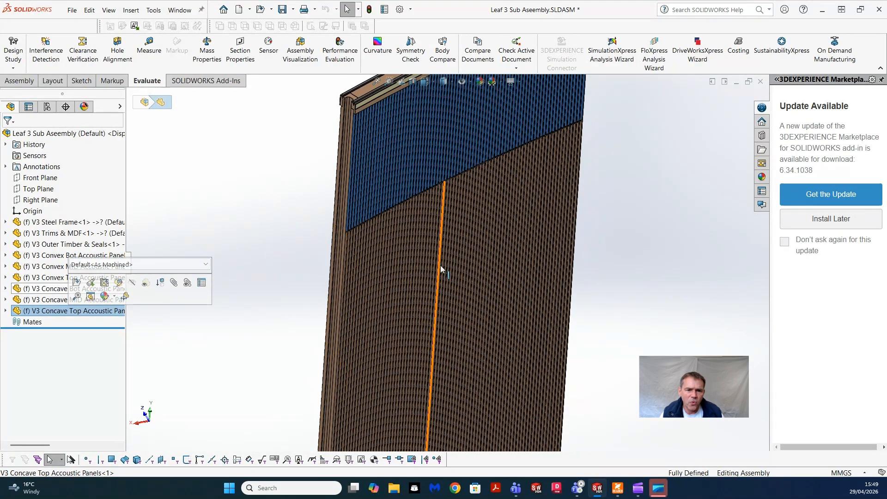
pyautogui.scroll(3, 441, 266)
pyautogui.moveTo(451, 262); pyautogui.dragTo(487, 259, button='middle')
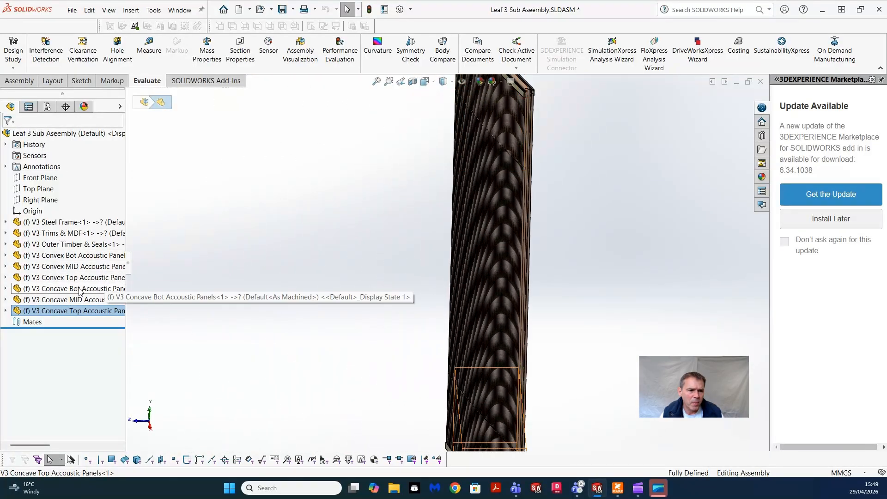
pyautogui.click(57, 290)
pyautogui.click(51, 275)
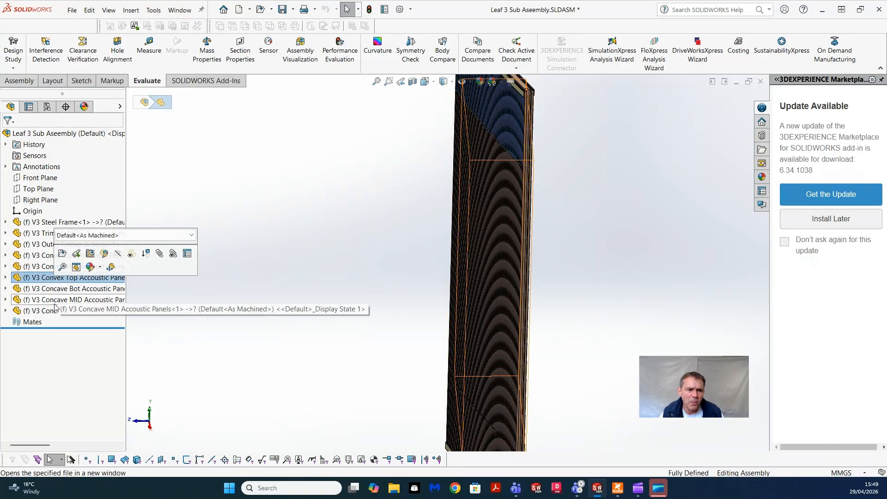
pyautogui.click(595, 243)
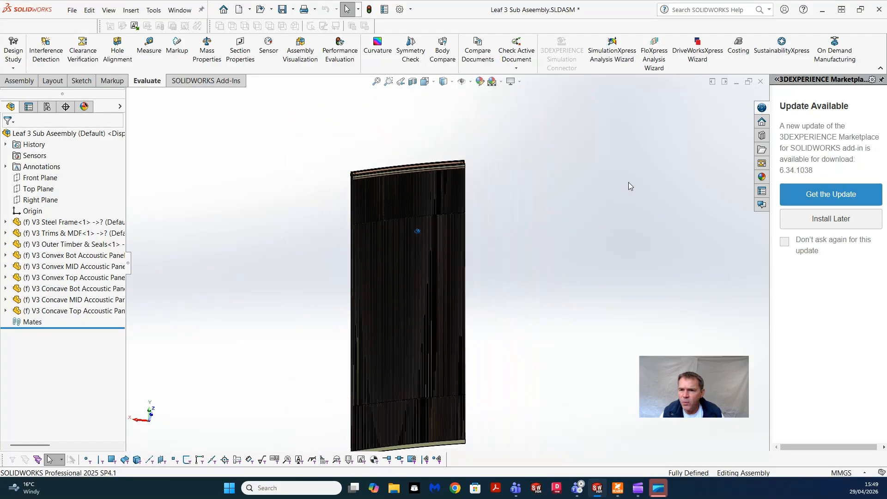
# Switch from the assembly to the Leaf 3 Sub Aseembly drawing and fit sheet TMJ-DRG-A0#01 in the view
pyautogui.click(738, 82)
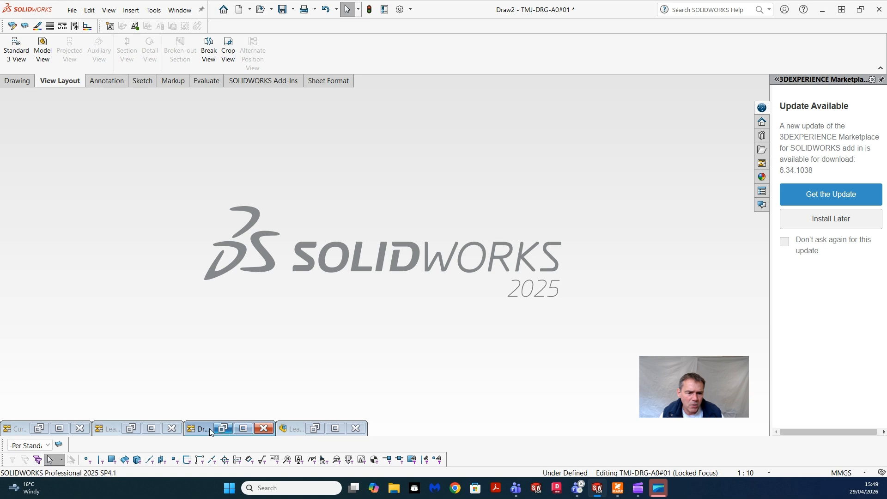
pyautogui.click(156, 429)
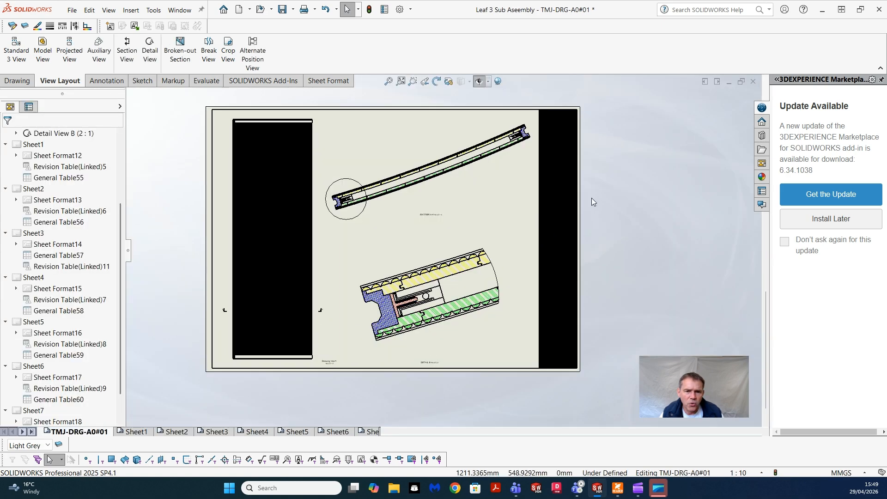
pyautogui.scroll(-3, 656, 265)
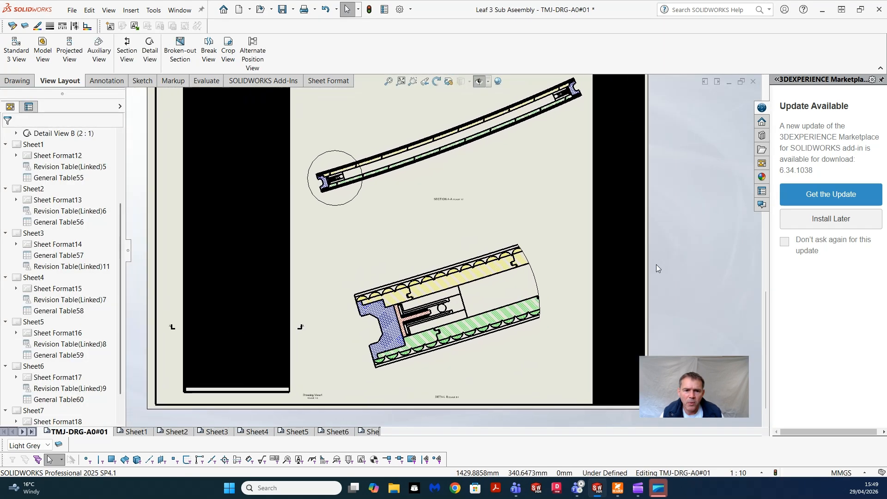
pyautogui.press('f')
# Examine the leaf's slatted elevation view and Section A-A on sheet TMJ-DRG-A0#01
pyautogui.click(307, 134)
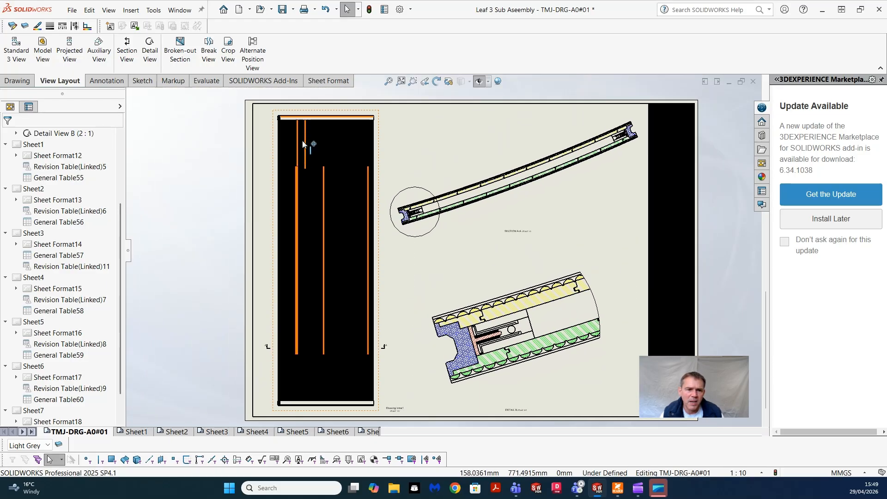
pyautogui.scroll(-10, 326, 222)
pyautogui.scroll(8, 327, 224)
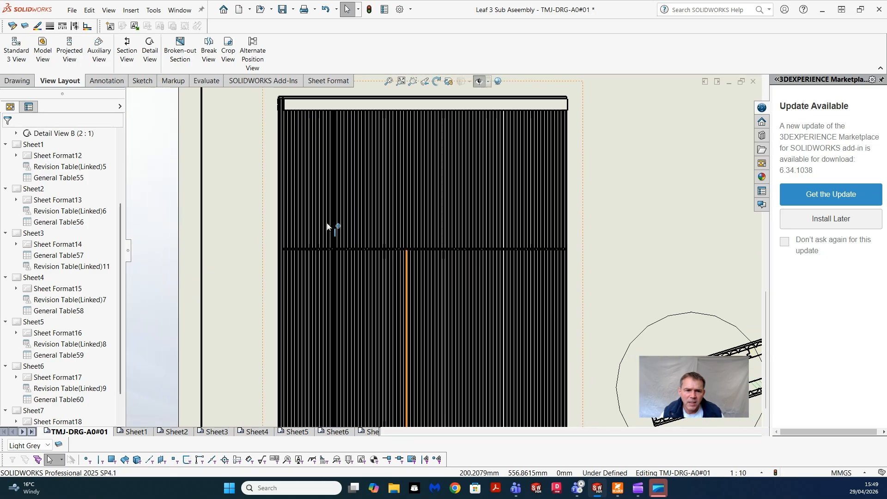
pyautogui.scroll(8, 326, 223)
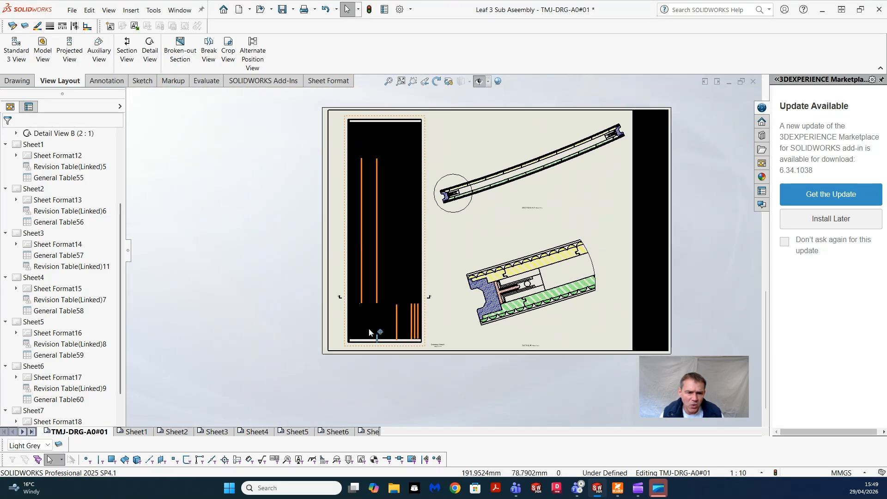
pyautogui.scroll(-2, 424, 309)
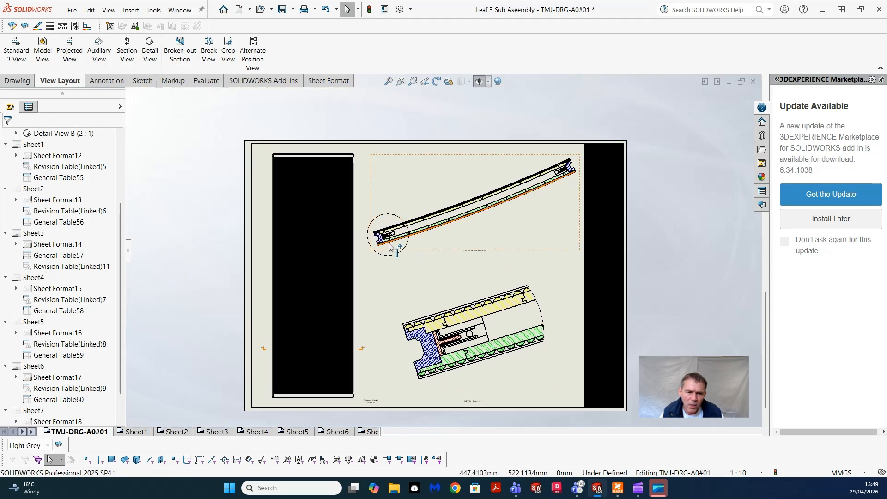
pyautogui.scroll(-1, 391, 245)
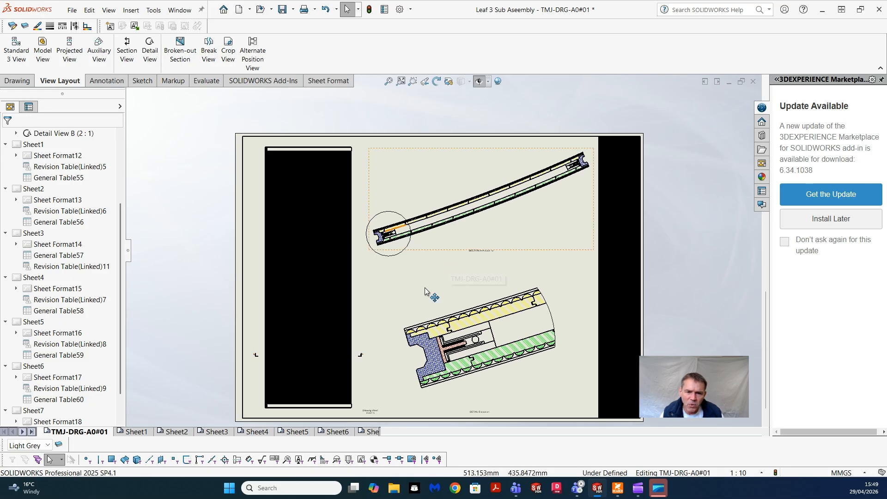
pyautogui.scroll(-2, 481, 375)
pyautogui.scroll(2, 480, 376)
pyautogui.scroll(2, 482, 376)
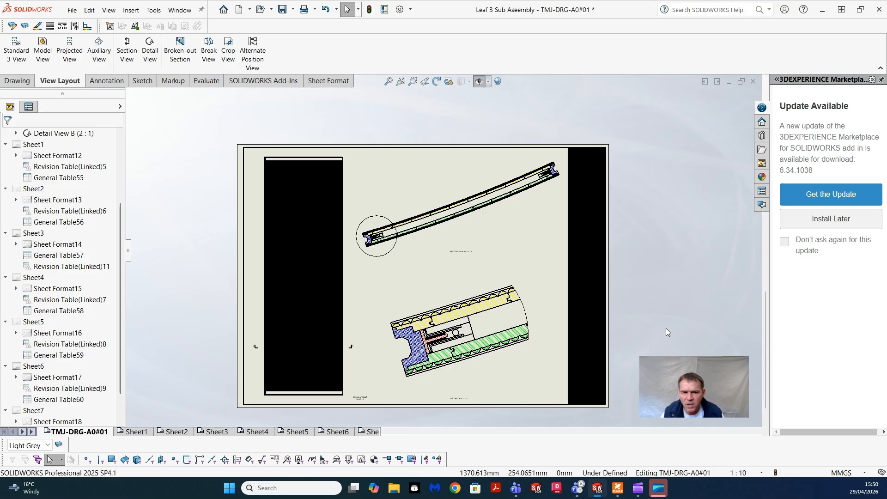
pyautogui.scroll(-1, 672, 273)
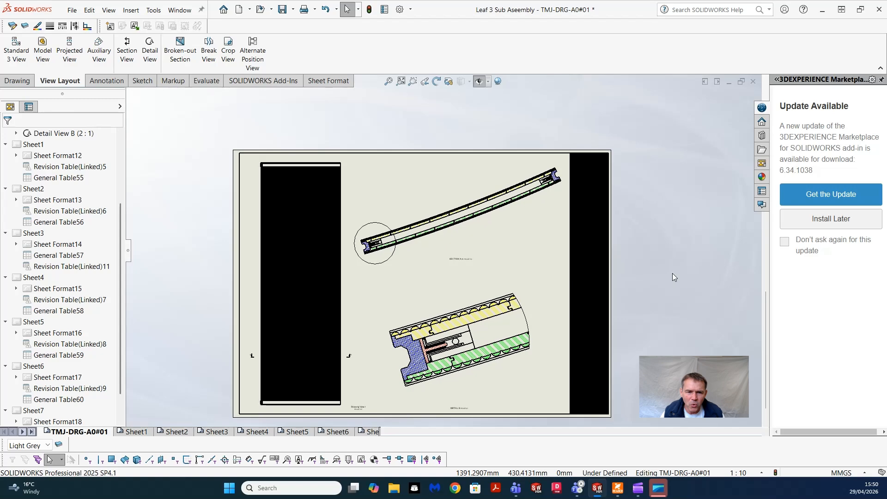
pyautogui.scroll(-1, 672, 274)
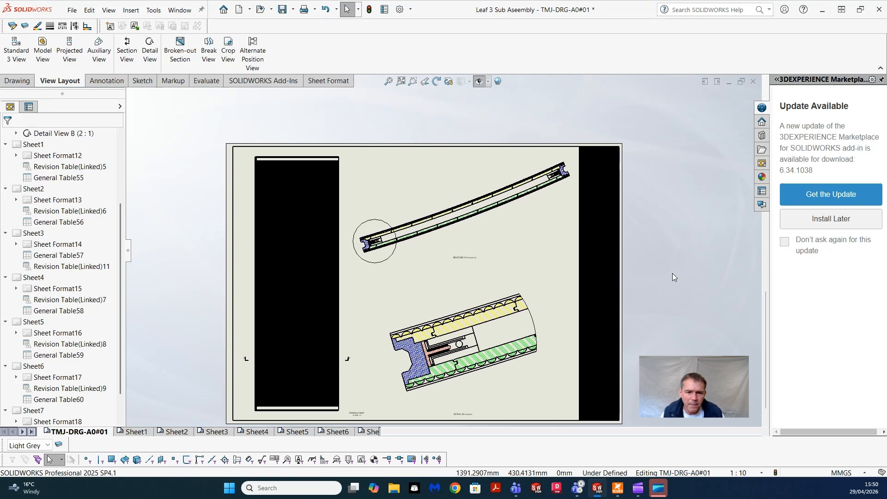
pyautogui.scroll(-2, 672, 273)
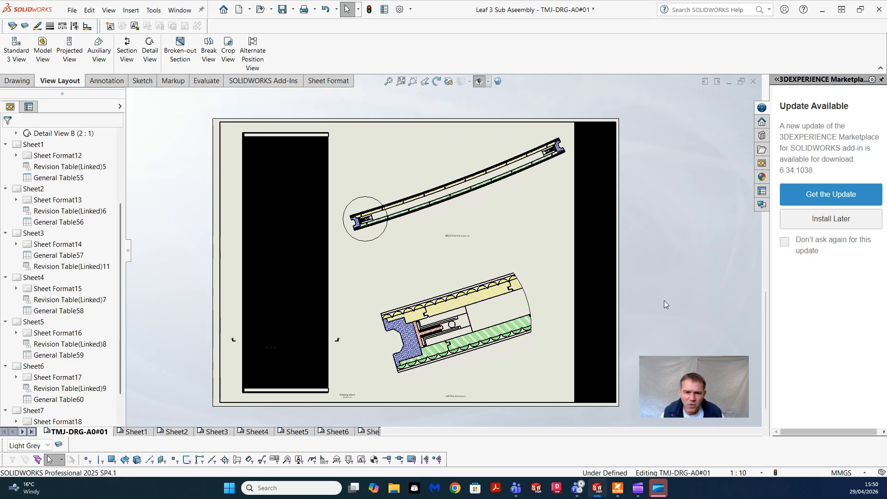
# Check the outer timber's crosshatch properties in Detail View B and compare its hatching at both ends of Section A-A
pyautogui.scroll(-4, 692, 323)
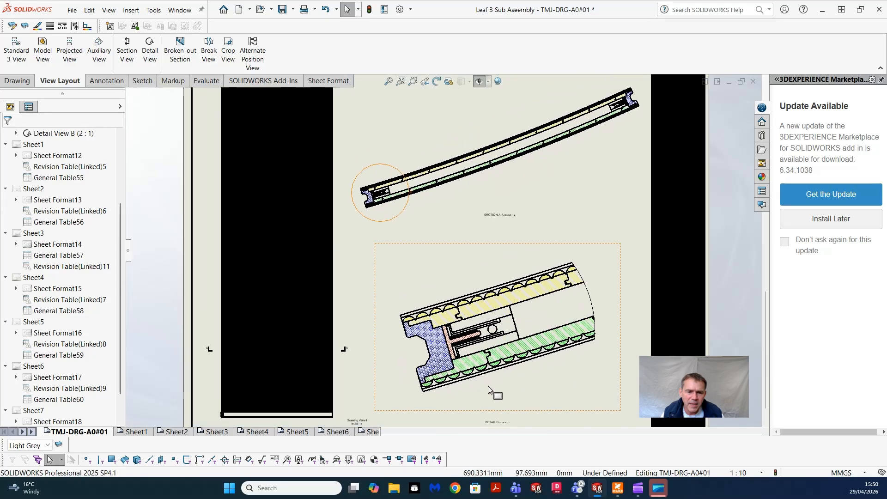
pyautogui.scroll(-5, 487, 386)
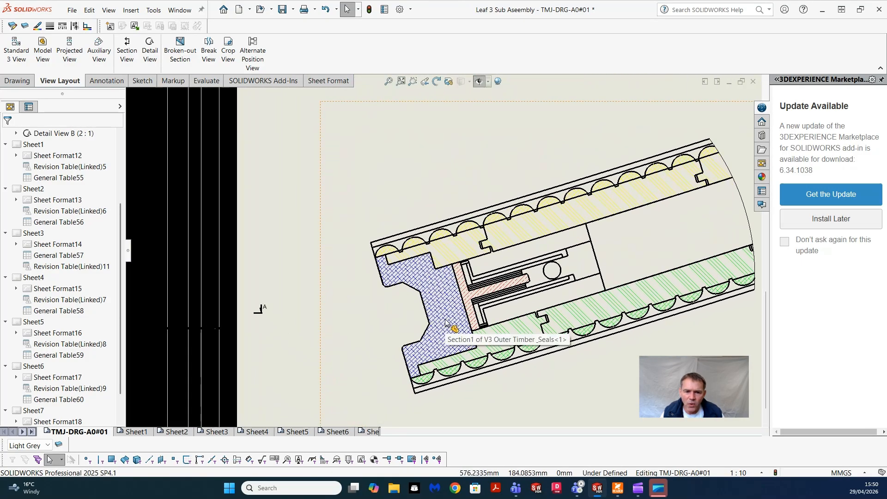
pyautogui.click(446, 321)
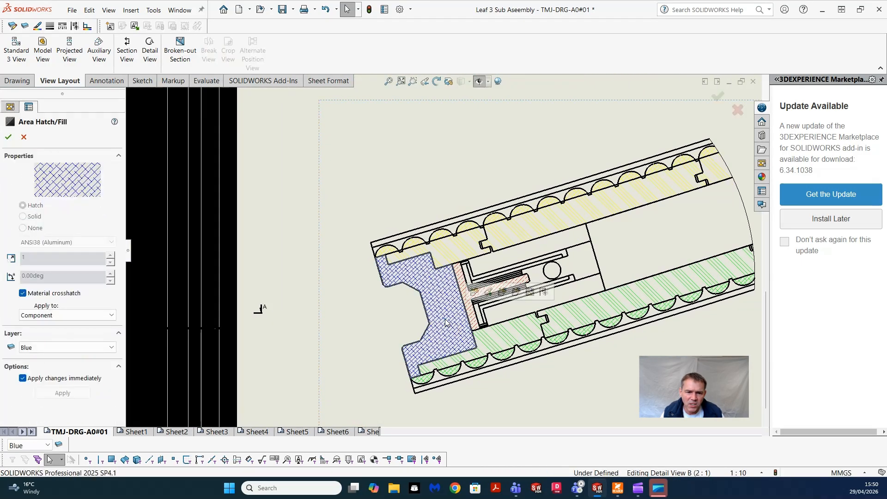
pyautogui.scroll(3, 406, 370)
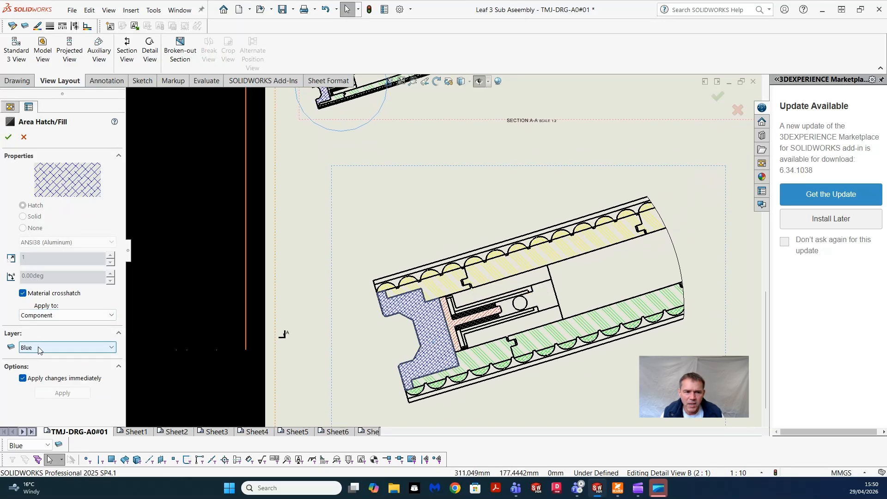
pyautogui.scroll(4, 541, 336)
pyautogui.scroll(-7, 537, 334)
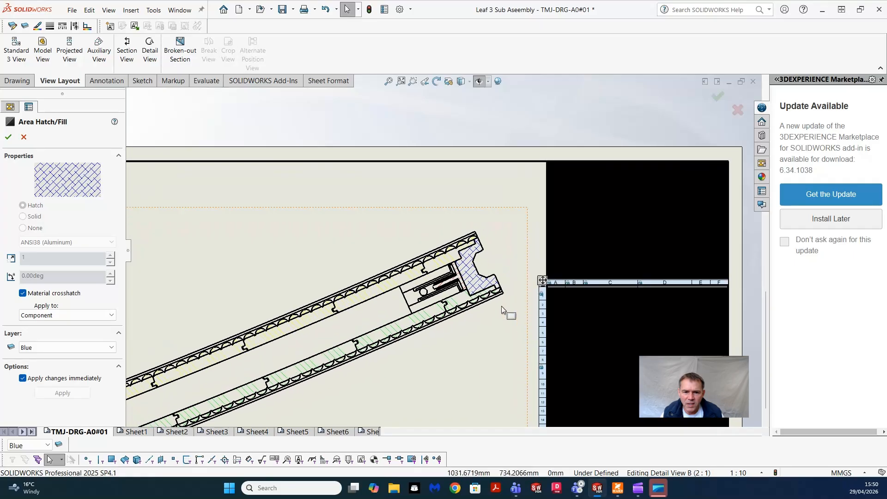
pyautogui.scroll(4, 464, 375)
pyautogui.scroll(-3, 450, 372)
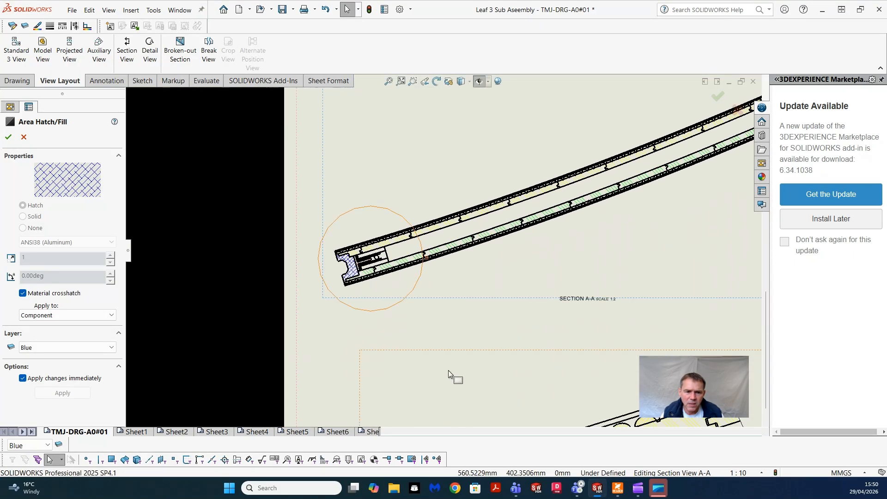
pyautogui.scroll(5, 383, 274)
pyautogui.scroll(-4, 395, 317)
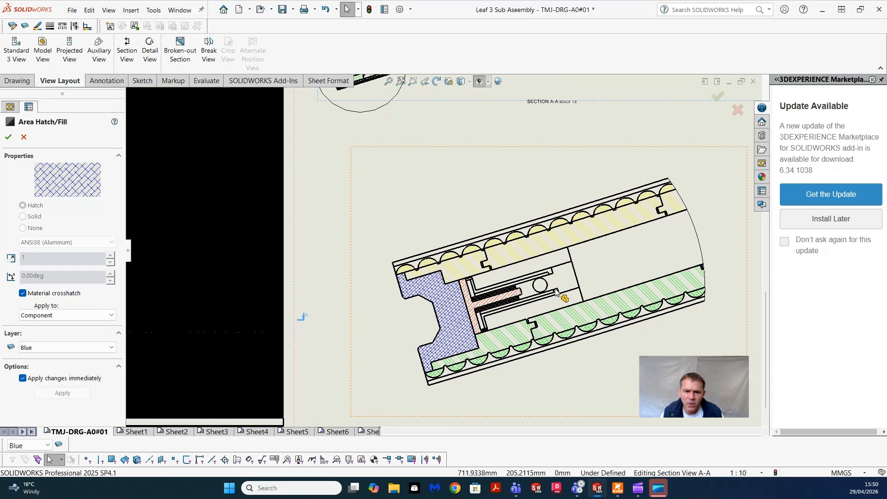
# Check the crosshatch properties and layers of the yellow, green and red hatched components in Detail View B
pyautogui.click(554, 238)
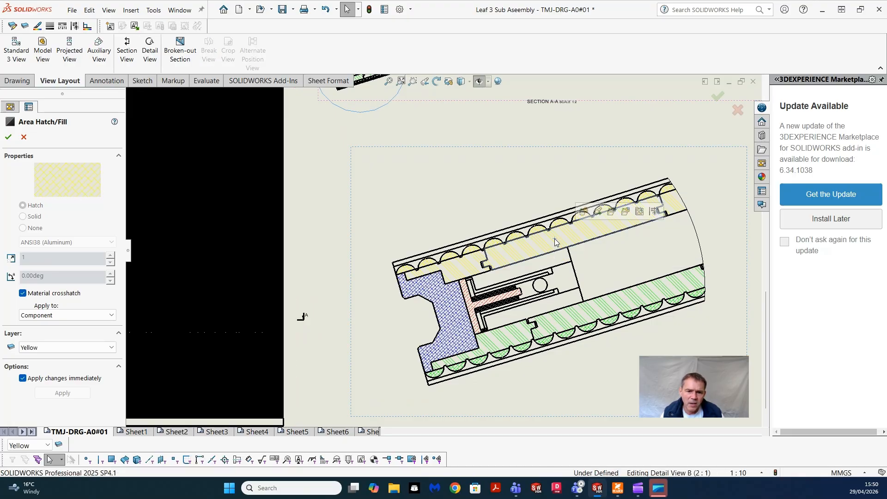
pyautogui.click(586, 318)
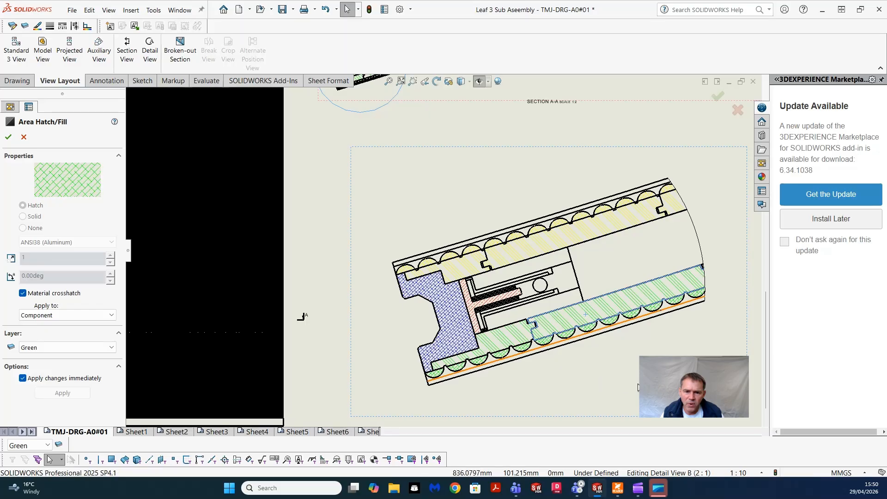
pyautogui.scroll(-3, 532, 314)
pyautogui.click(479, 302)
pyautogui.scroll(6, 714, 401)
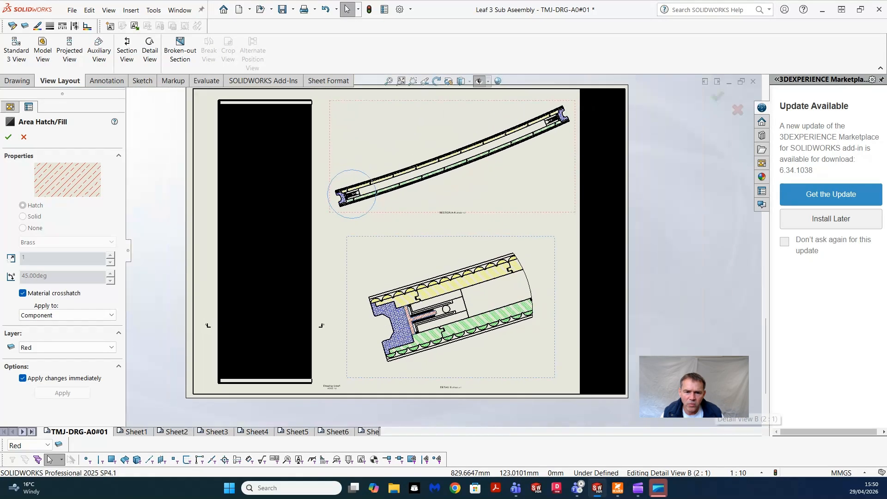
# Assign the green hatched component's crosshatch in Detail View B to the Yellow layer
pyautogui.scroll(1, 555, 259)
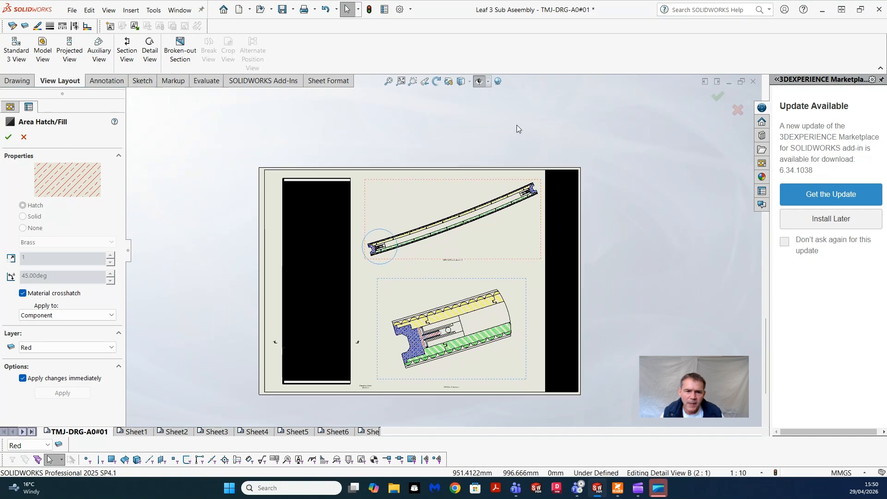
pyautogui.press('Escape')
pyautogui.scroll(-4, 664, 253)
pyautogui.scroll(-3, 664, 253)
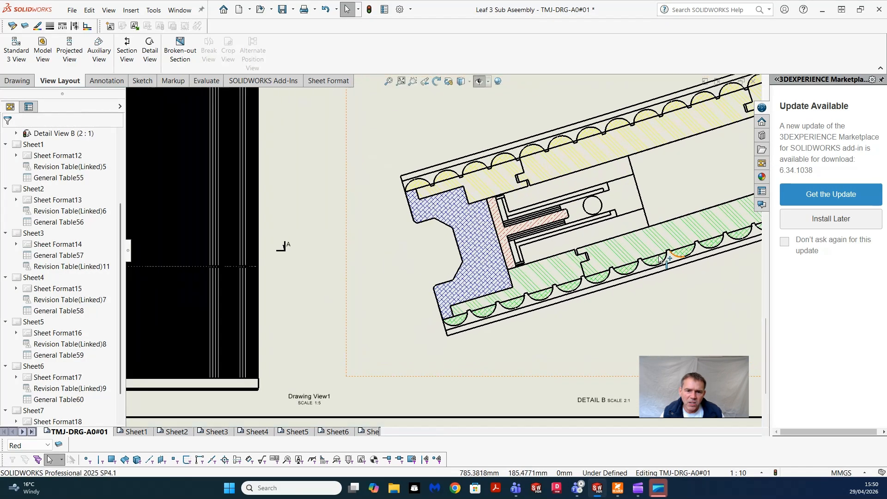
pyautogui.click(559, 278)
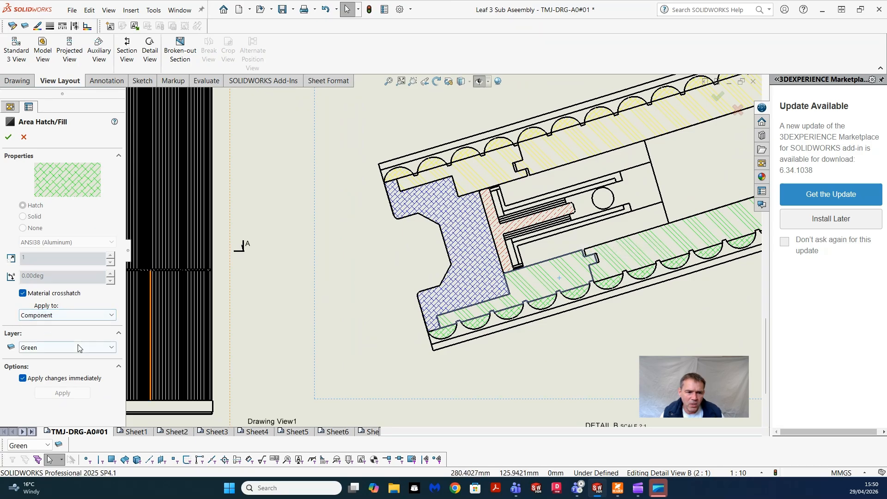
pyautogui.click(112, 347)
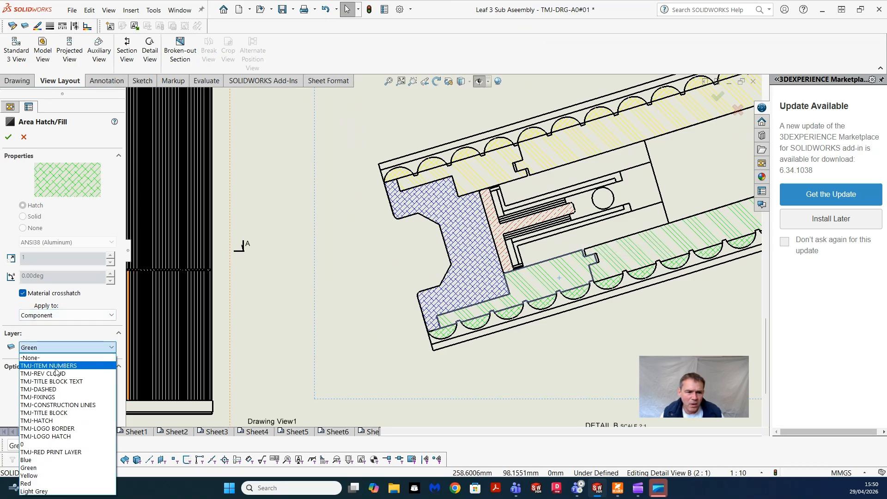
pyautogui.click(44, 476)
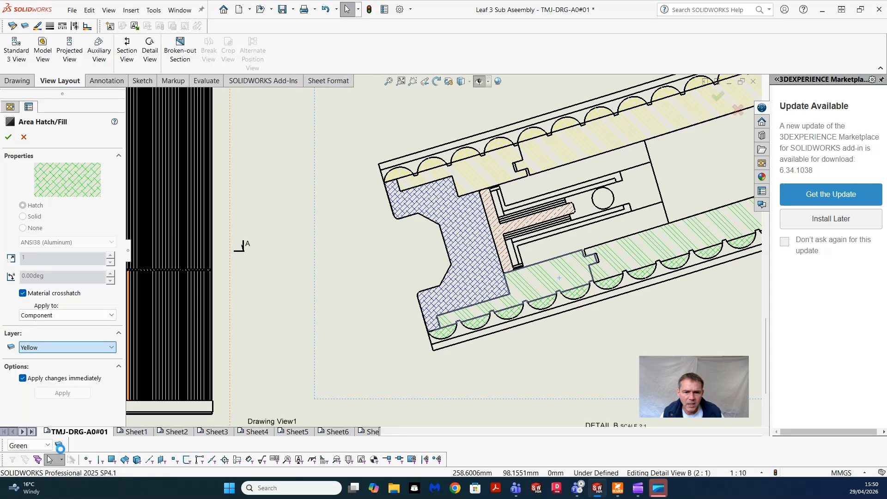
pyautogui.scroll(4, 533, 355)
pyautogui.scroll(3, 533, 359)
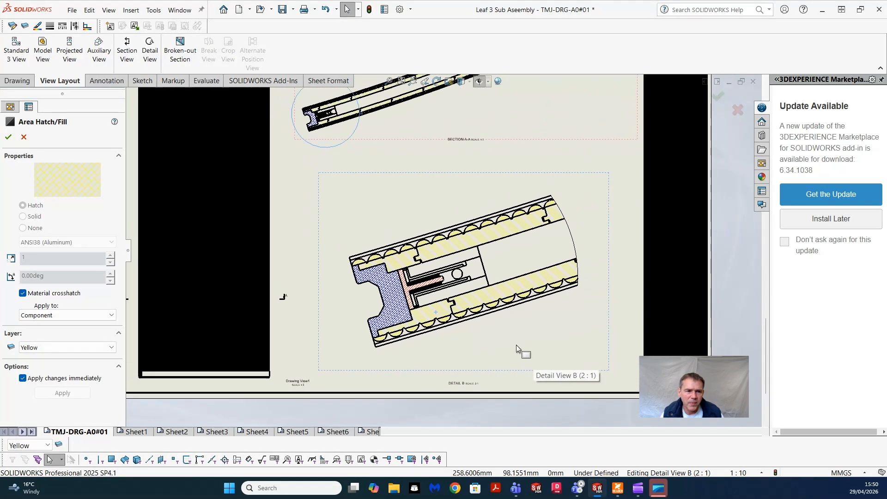
pyautogui.click(24, 138)
pyautogui.press('f')
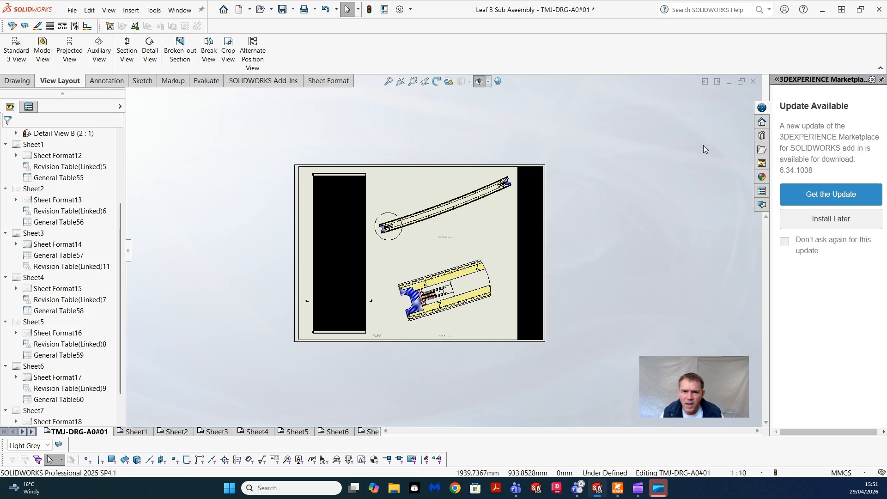
# Switch to the blank Draw2 drawing and load the Leaf 3 Sub Aseembly's views into the View Palette
pyautogui.click(729, 82)
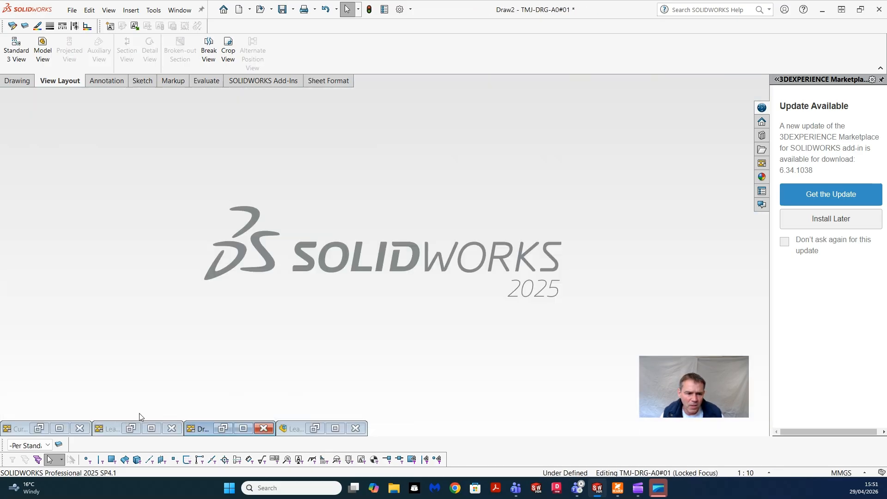
pyautogui.click(243, 428)
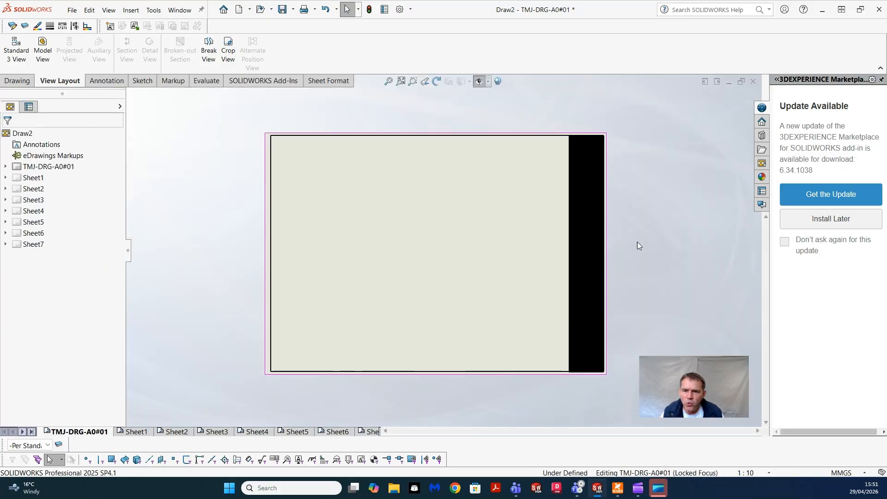
pyautogui.click(761, 164)
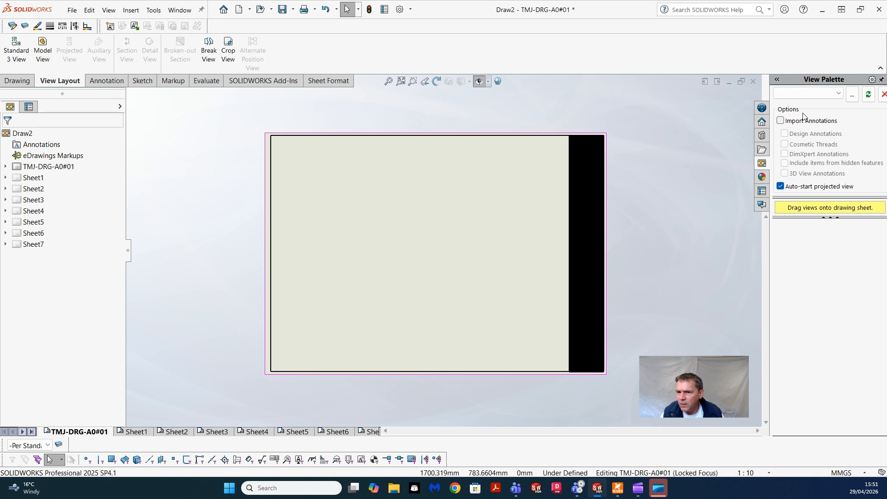
pyautogui.click(838, 93)
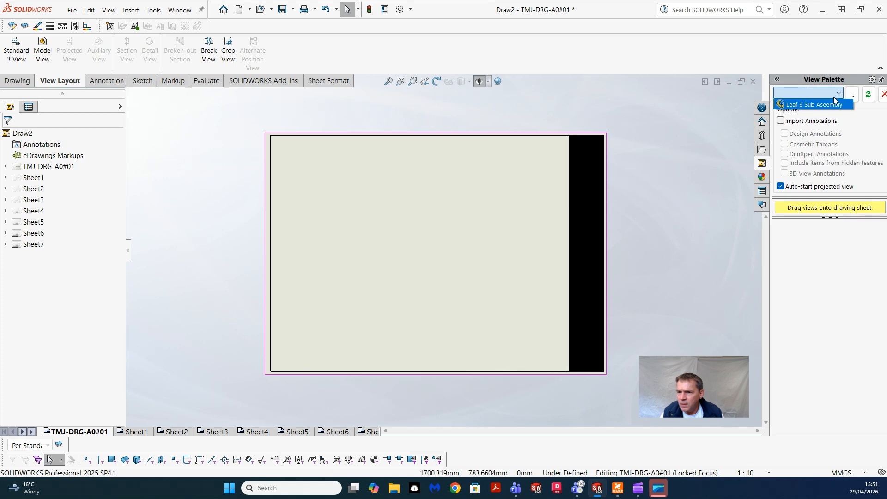
pyautogui.click(825, 105)
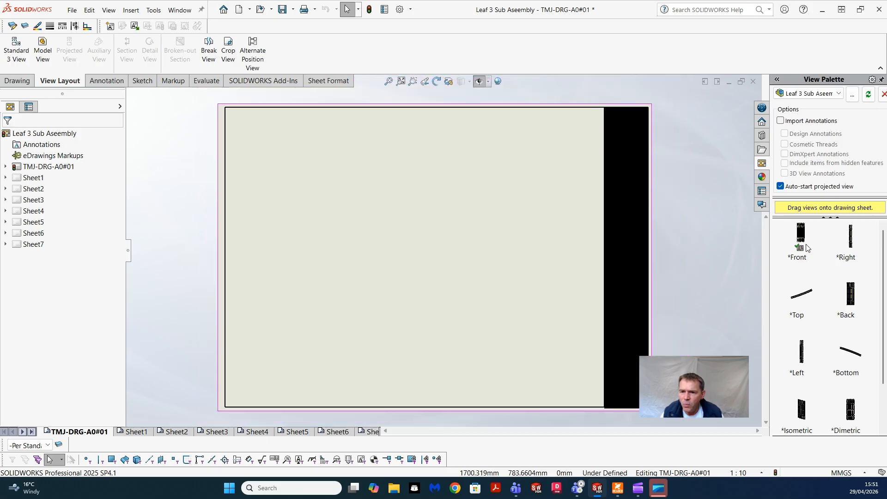
# Try to place the leaf's Front view on sheet TMJ-DRG-A0#01
pyautogui.moveTo(807, 234); pyautogui.dragTo(774, 238)
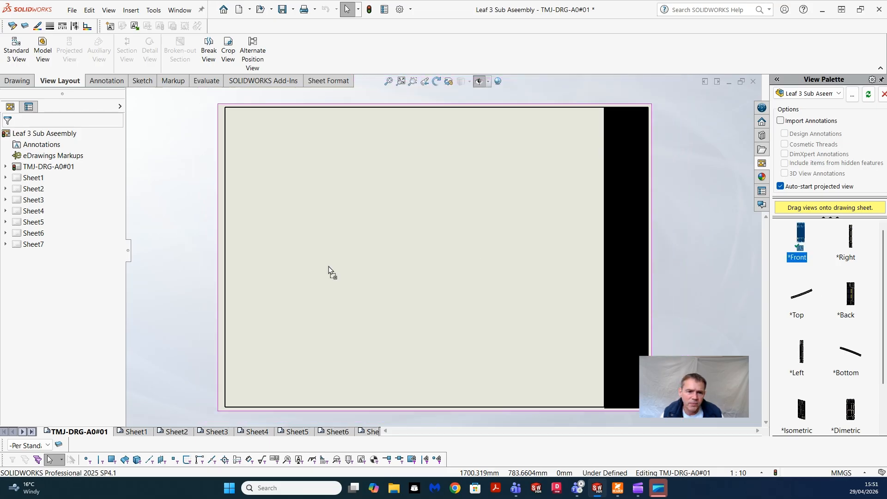
pyautogui.moveTo(329, 266); pyautogui.dragTo(813, 229)
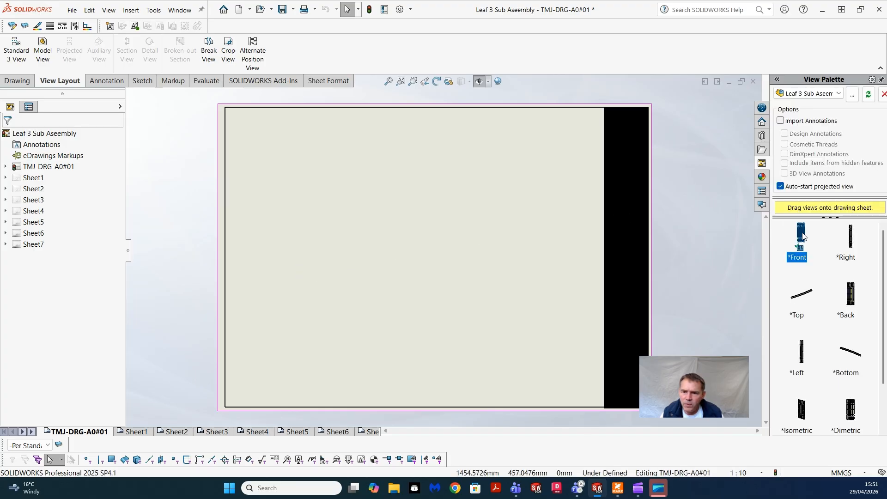
pyautogui.moveTo(305, 240); pyautogui.dragTo(434, 295)
pyautogui.scroll(5, 347, 264)
pyautogui.scroll(-1, 228, 393)
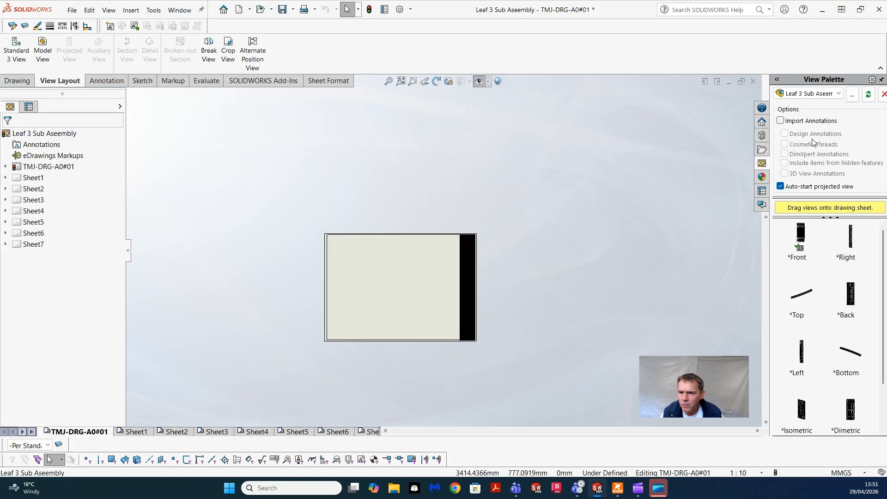
# Refresh the View Palette and place the Front view on the sheet without adding projected views
pyautogui.click(871, 94)
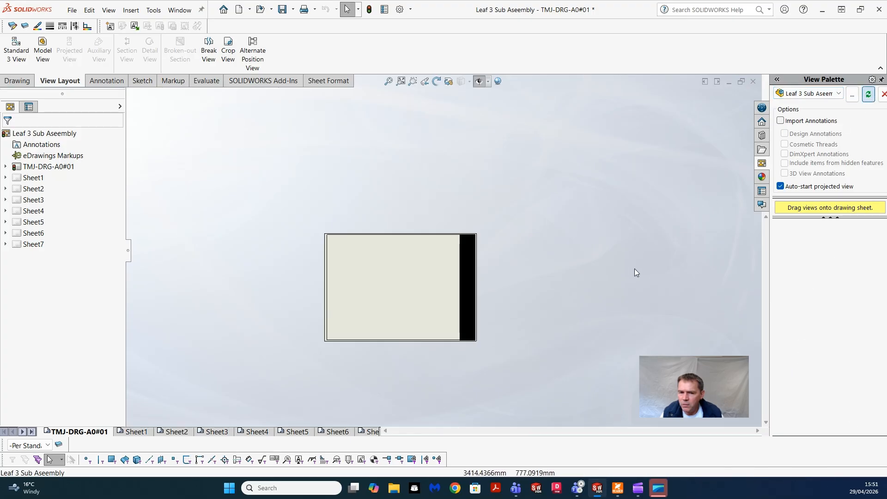
pyautogui.moveTo(806, 241); pyautogui.dragTo(308, 244)
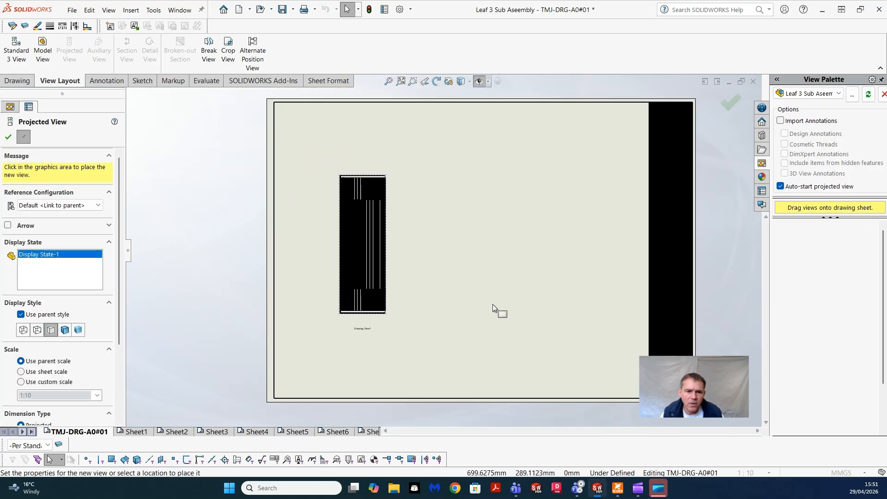
pyautogui.click(12, 137)
# Set the front view to a custom scale of 1:5
pyautogui.click(360, 227)
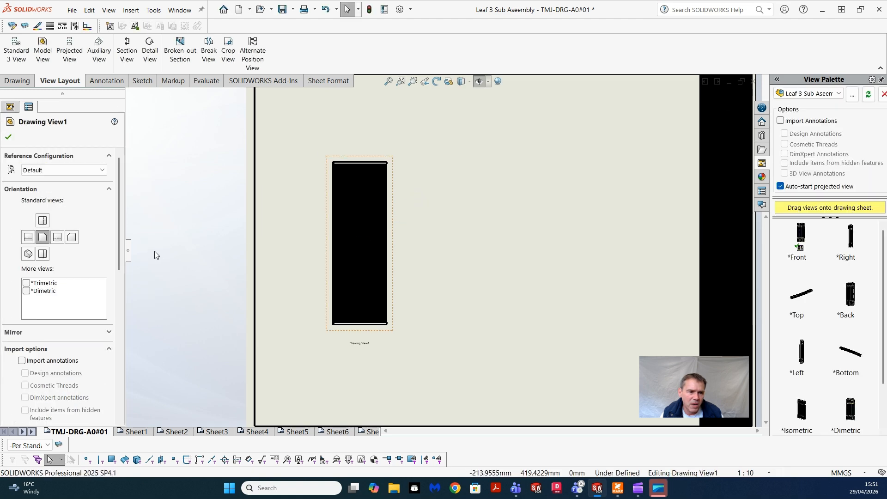
pyautogui.moveTo(122, 239); pyautogui.dragTo(149, 375)
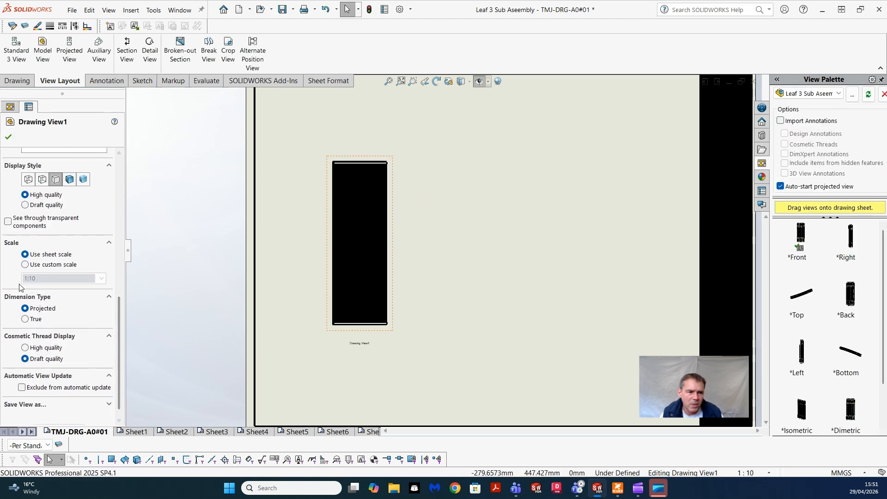
pyautogui.click(101, 278)
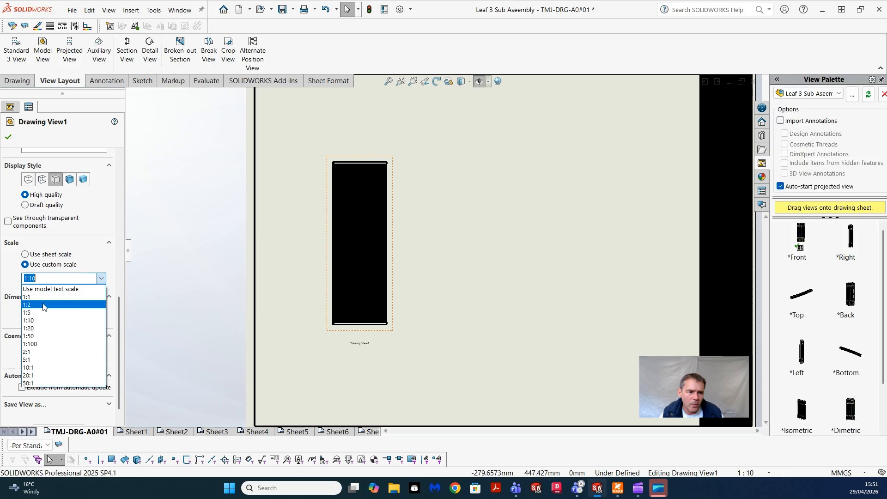
pyautogui.click(46, 315)
pyautogui.scroll(3, 222, 264)
pyautogui.click(207, 263)
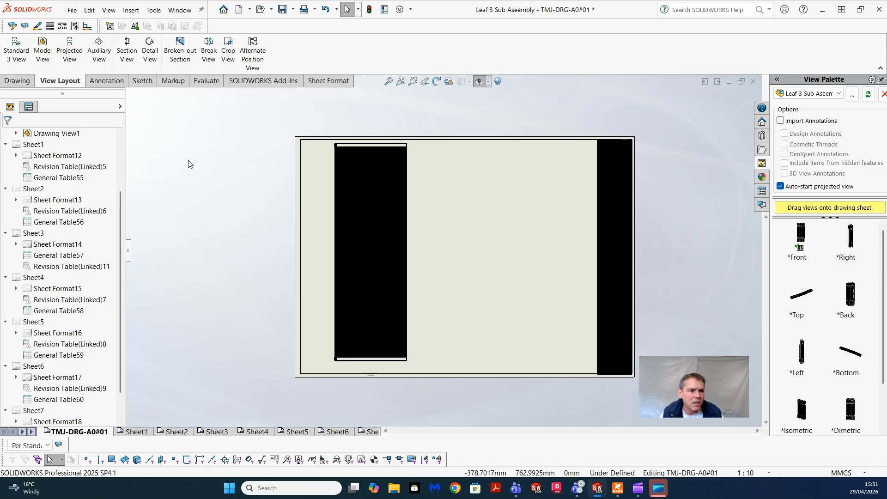
# Create horizontal Section View A-A through the lower part of the front view with flipped direction, placed below the sheet
pyautogui.click(123, 54)
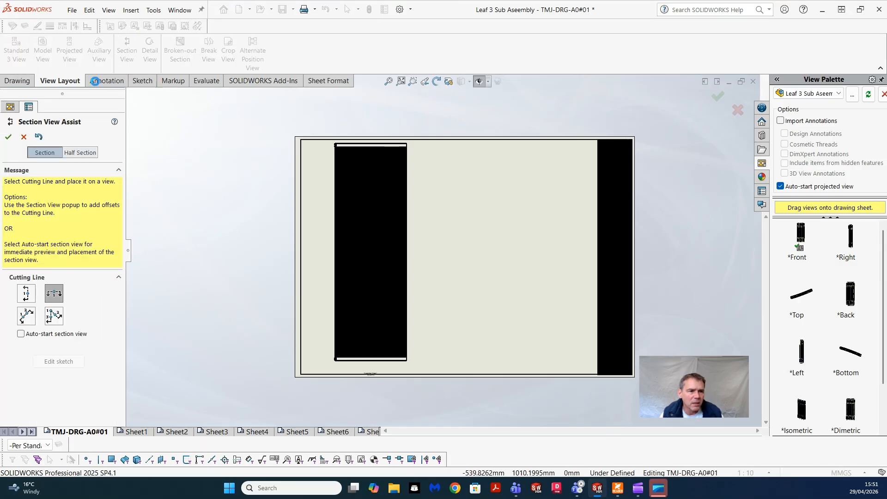
pyautogui.click(396, 319)
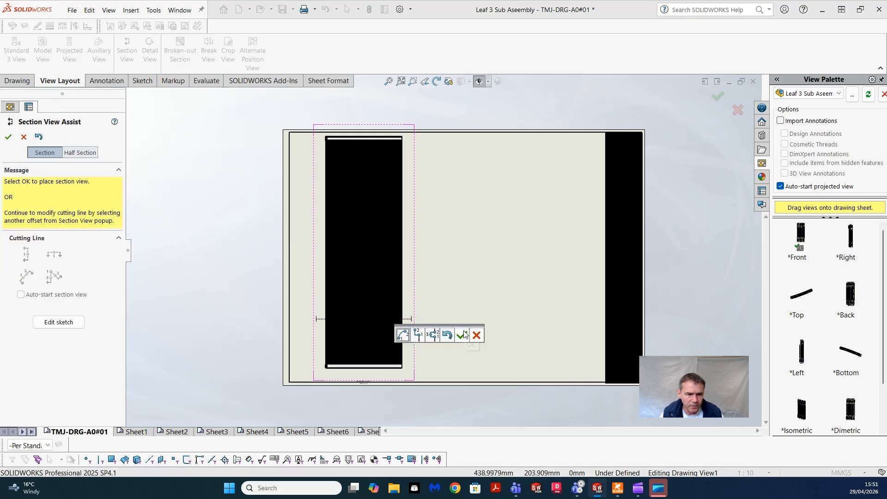
pyautogui.click(463, 335)
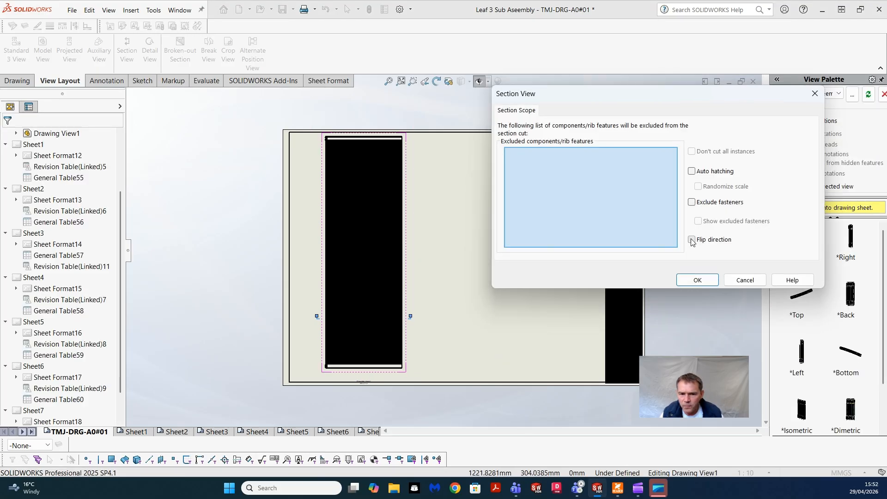
pyautogui.click(697, 280)
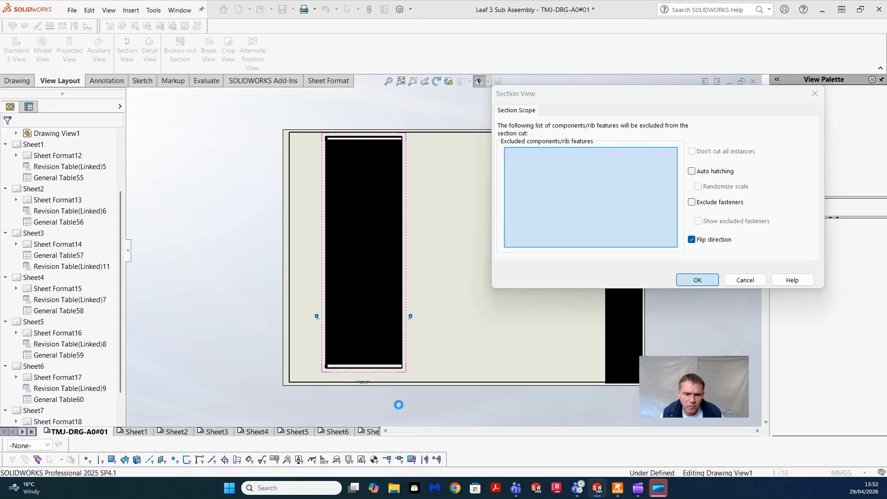
pyautogui.click(401, 342)
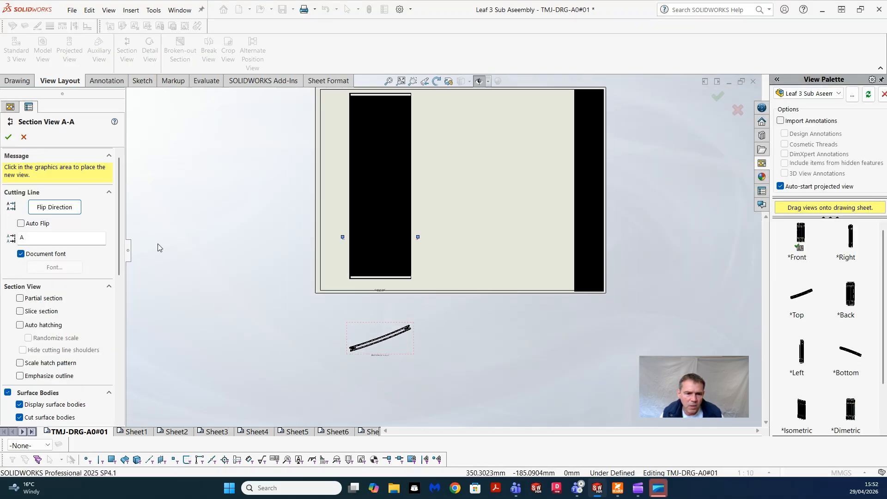
pyautogui.click(7, 137)
# Break the alignment of Section View A-A and move it onto the sheet beside the front view
pyautogui.rightClick(413, 342)
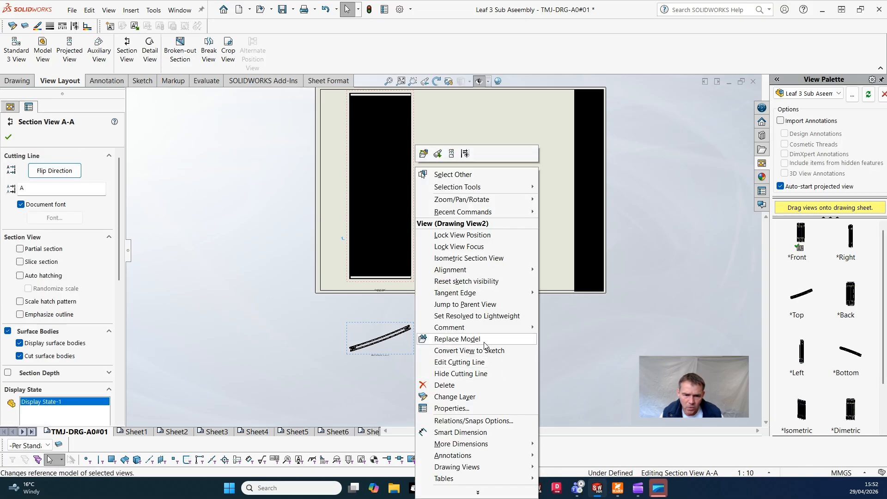
pyautogui.moveTo(489, 269)
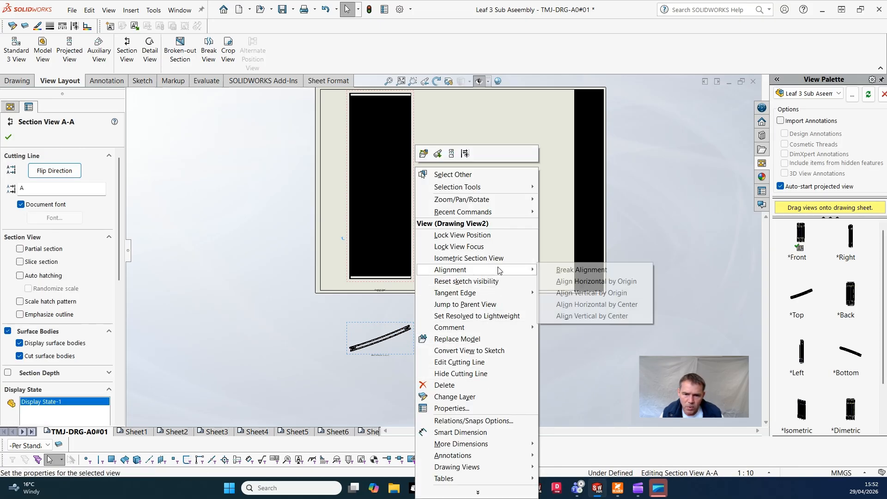
pyautogui.click(575, 272)
pyautogui.click(512, 366)
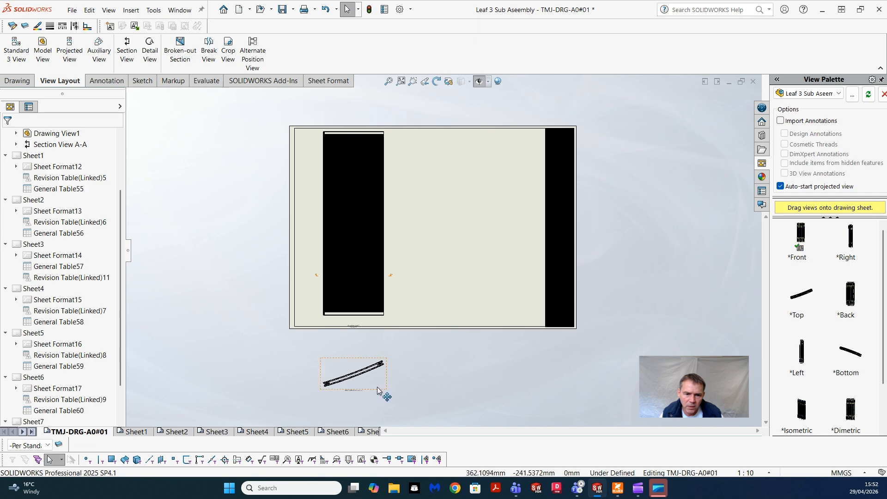
pyautogui.moveTo(395, 371); pyautogui.dragTo(514, 178)
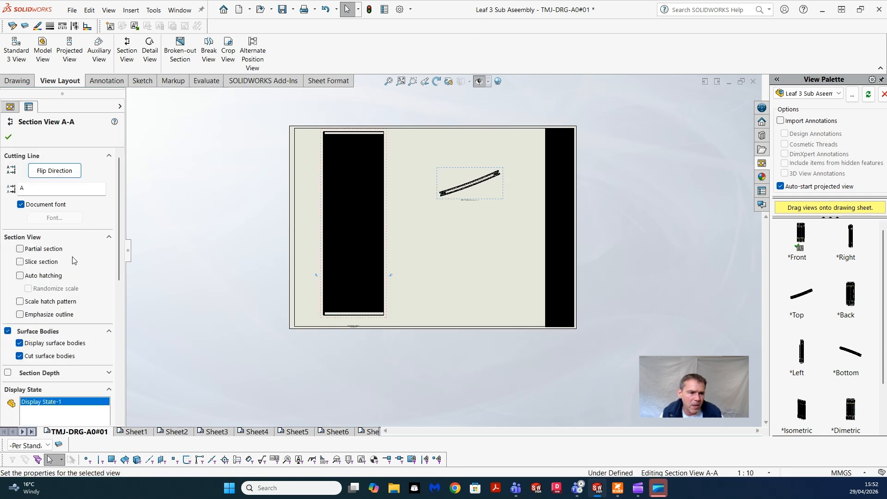
# Set Section View A-A to a custom scale of 1:2 and move it slightly up on the sheet
pyautogui.scroll(-5, 24, 308)
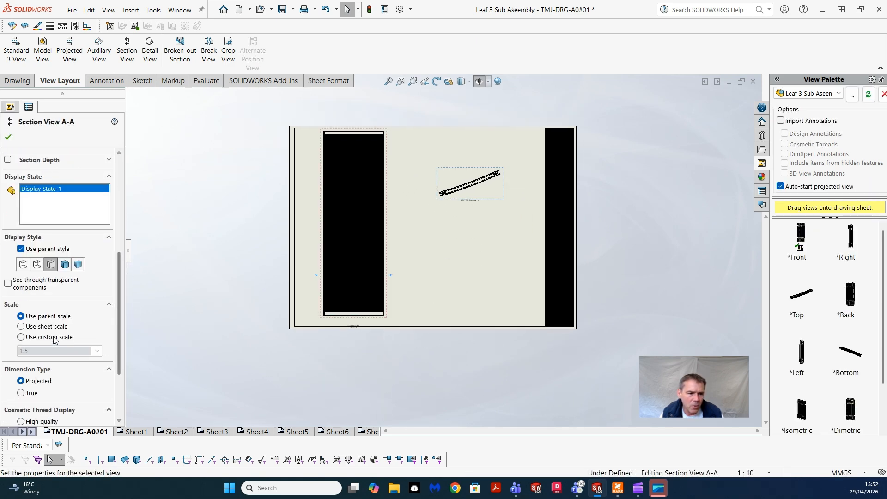
pyautogui.click(21, 338)
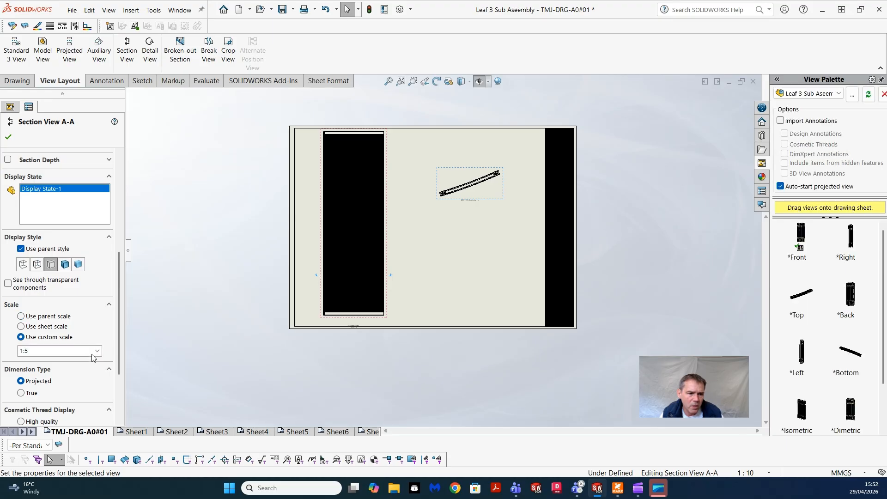
pyautogui.click(97, 351)
pyautogui.click(34, 378)
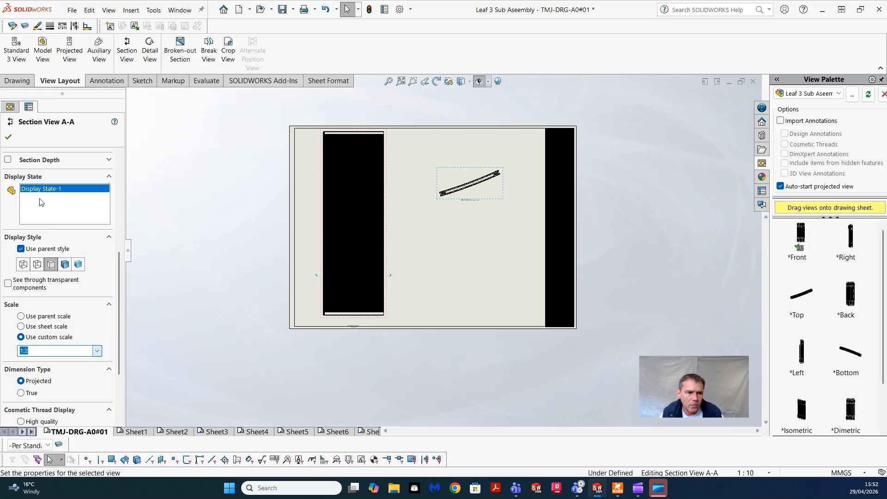
pyautogui.click(10, 140)
pyautogui.scroll(-2, 370, 315)
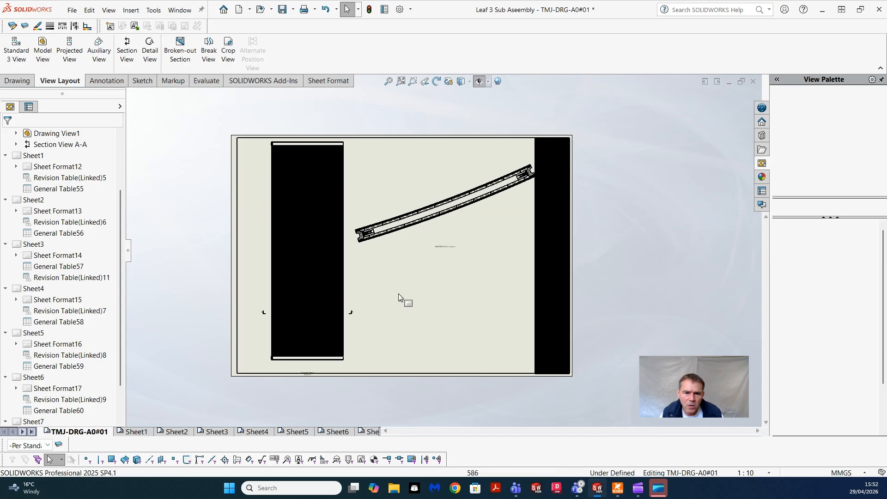
pyautogui.moveTo(422, 254); pyautogui.dragTo(422, 239)
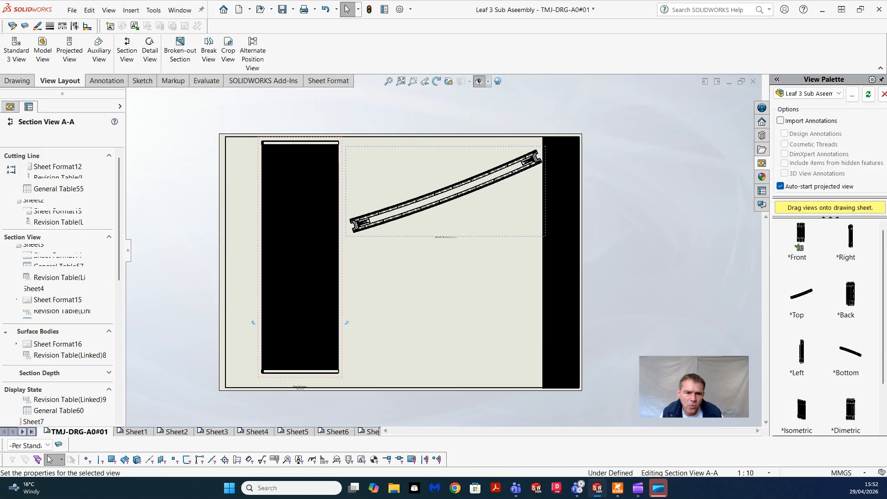
# Move the front view slightly away from Section View A-A to leave a wider gap between the two views
pyautogui.moveTo(343, 277); pyautogui.dragTo(320, 274)
pyautogui.click(725, 222)
pyautogui.scroll(1, 721, 221)
pyautogui.scroll(-1, 596, 178)
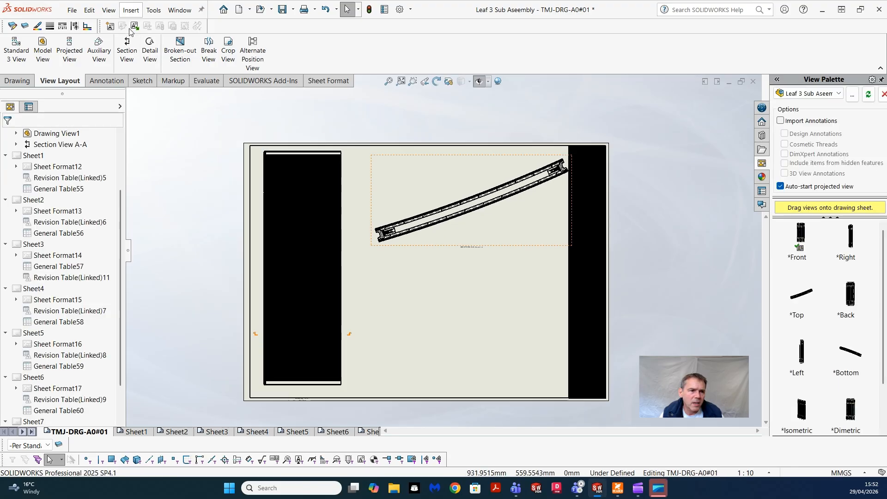
# Create a circular detail view around the lower end of Section View A-A and place it beneath the section on the sheet
pyautogui.click(150, 44)
pyautogui.scroll(-10, 350, 245)
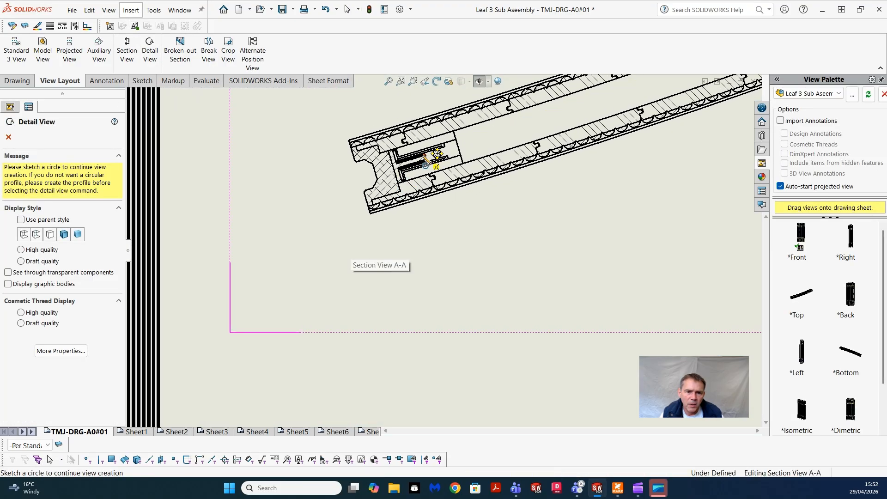
pyautogui.click(437, 154)
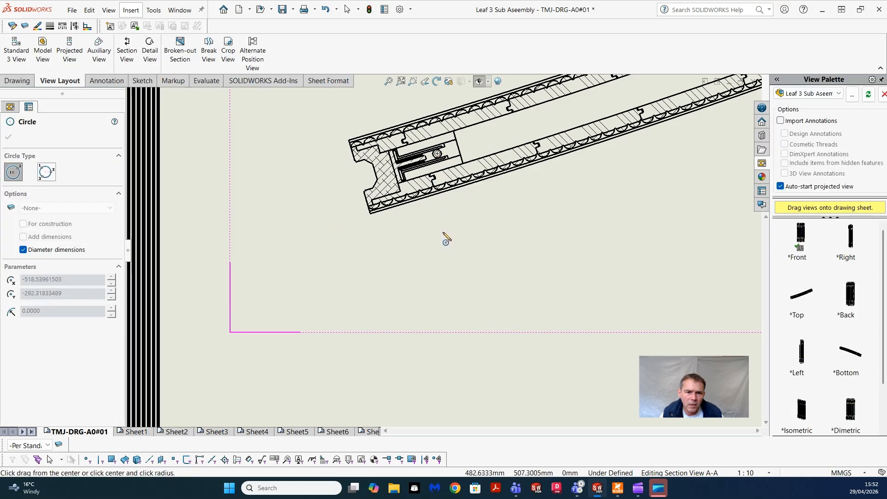
pyautogui.click(442, 232)
pyautogui.click(353, 97)
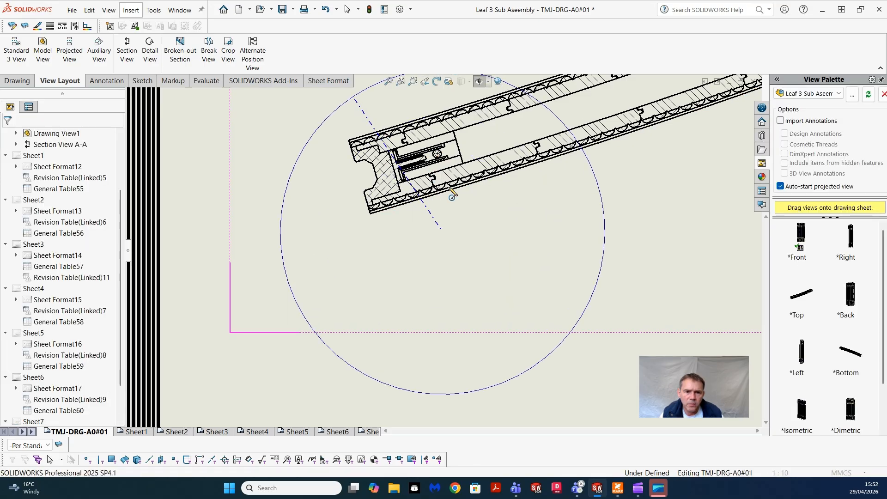
pyautogui.scroll(12, 344, 282)
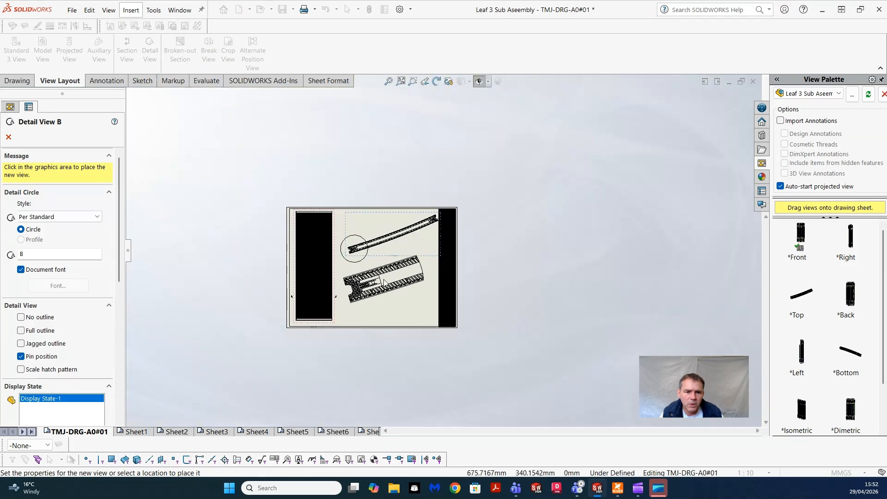
pyautogui.click(393, 284)
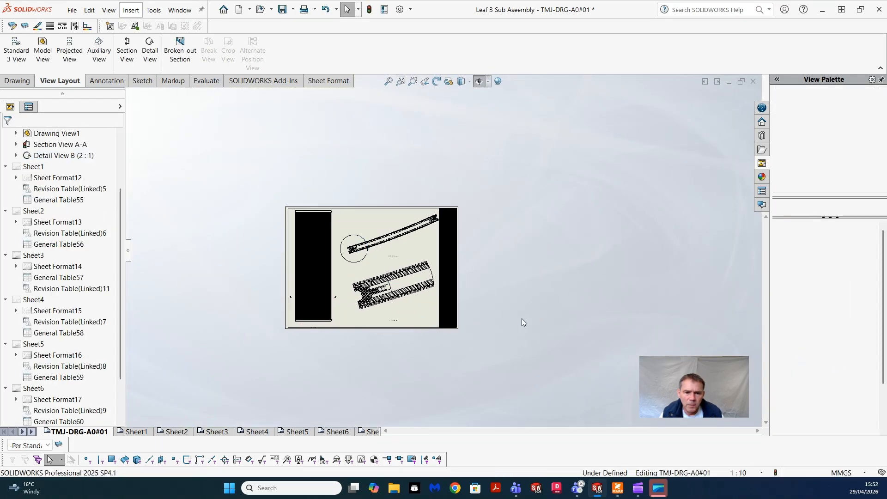
# Examine the arrangement of views on the sheet and the list of layers available in the drawing
pyautogui.scroll(-8, 522, 322)
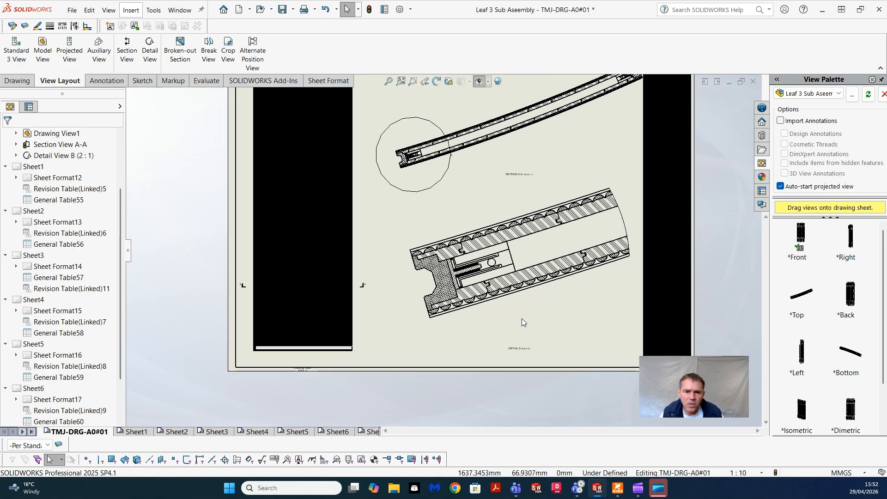
pyautogui.scroll(3, 522, 319)
pyautogui.scroll(2, 600, 269)
pyautogui.scroll(-2, 600, 269)
pyautogui.scroll(-1, 262, 368)
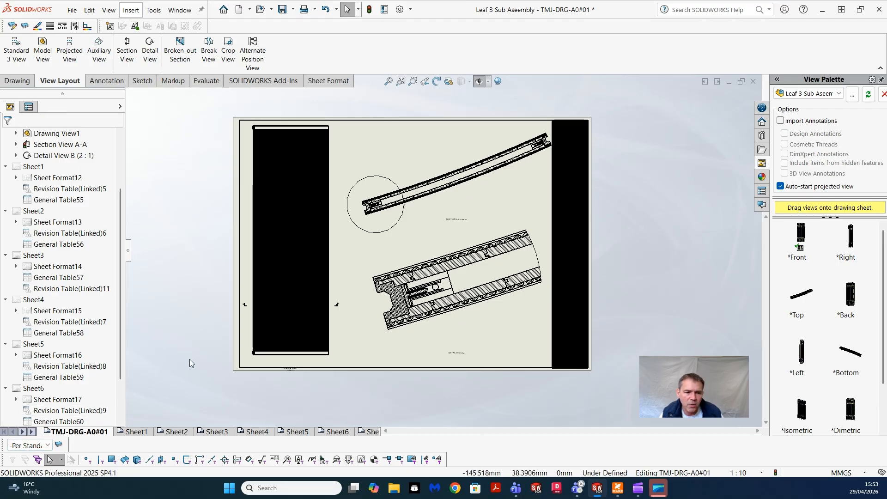
pyautogui.click(48, 446)
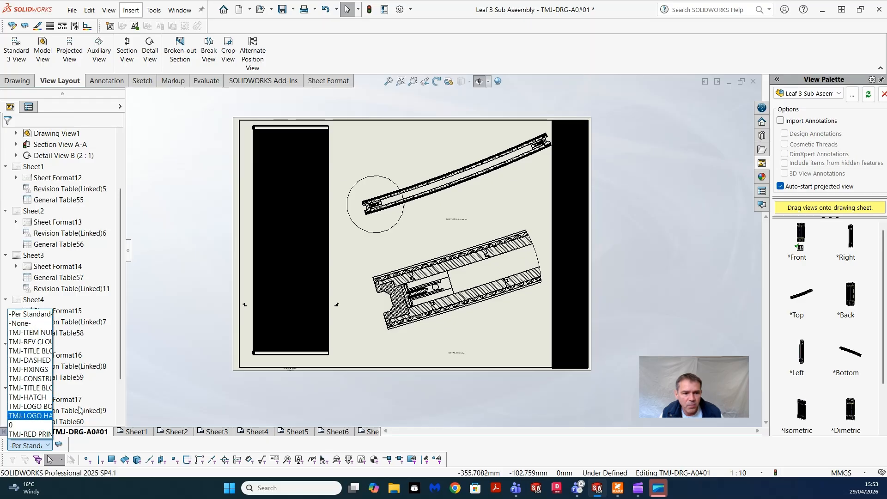
pyautogui.click(175, 317)
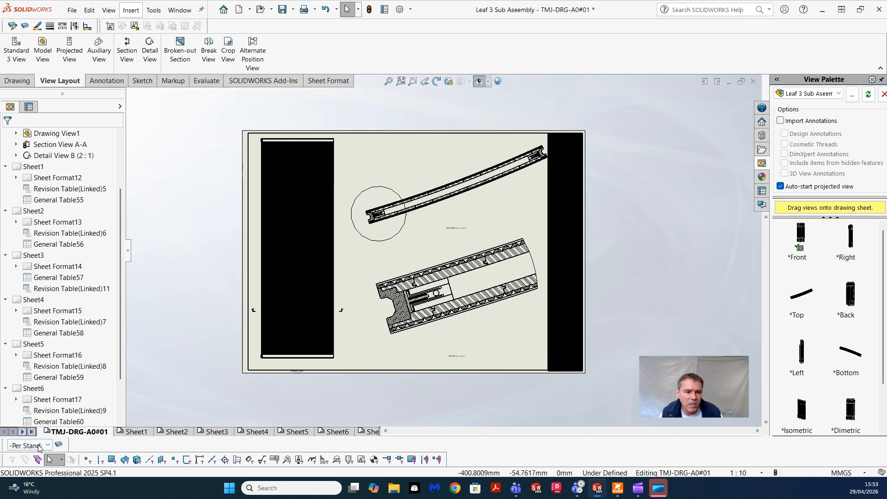
pyautogui.scroll(1, 187, 280)
pyautogui.scroll(-1, 187, 281)
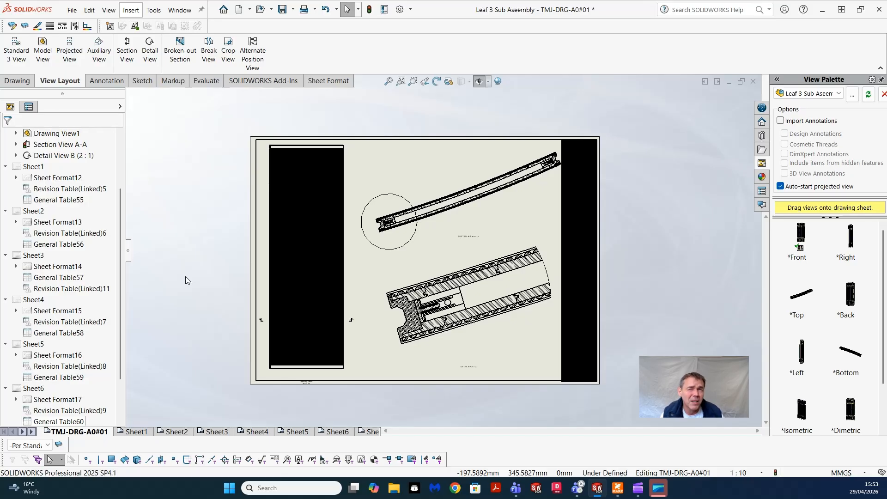
pyautogui.scroll(-1, 219, 192)
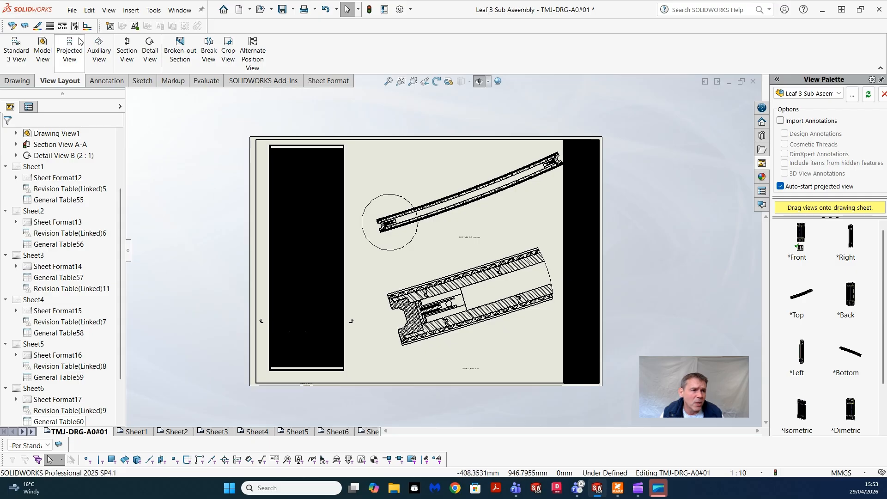
# Review the drawing's existing layer properties and add five new layers
pyautogui.click(25, 29)
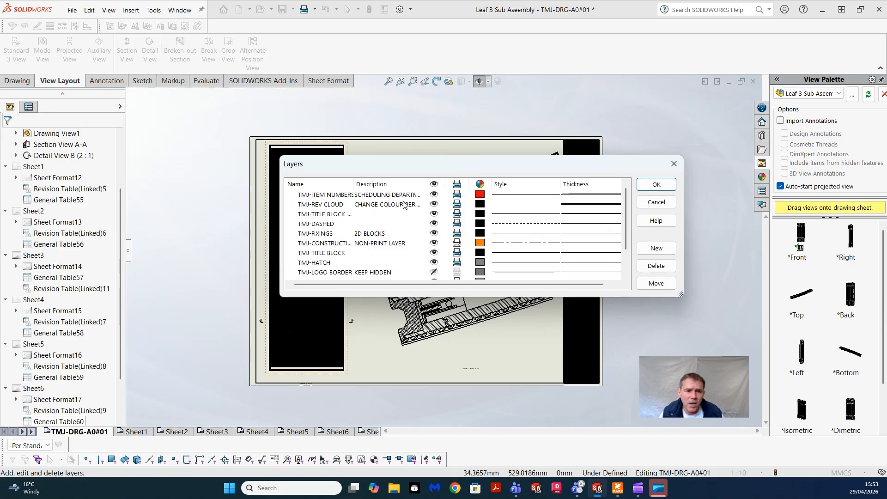
pyautogui.scroll(-1, 323, 213)
pyautogui.scroll(1, 356, 234)
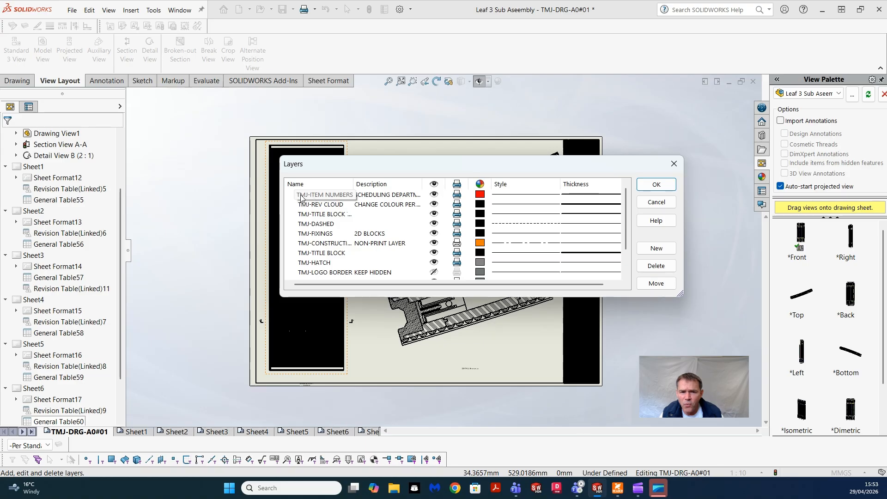
pyautogui.click(666, 249)
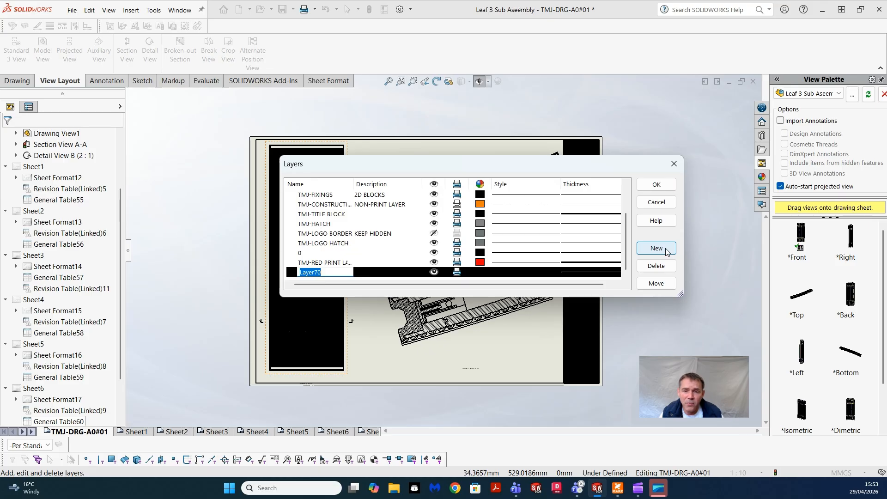
pyautogui.click(666, 250)
pyautogui.click(666, 250)
pyautogui.click(666, 249)
pyautogui.click(666, 249)
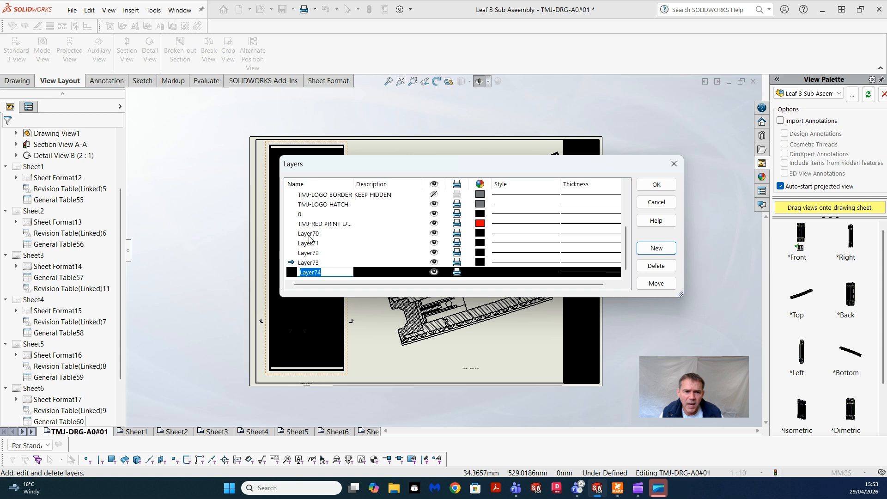
# Rename the first three new layers Blue, Red and Yellow
pyautogui.click(311, 235)
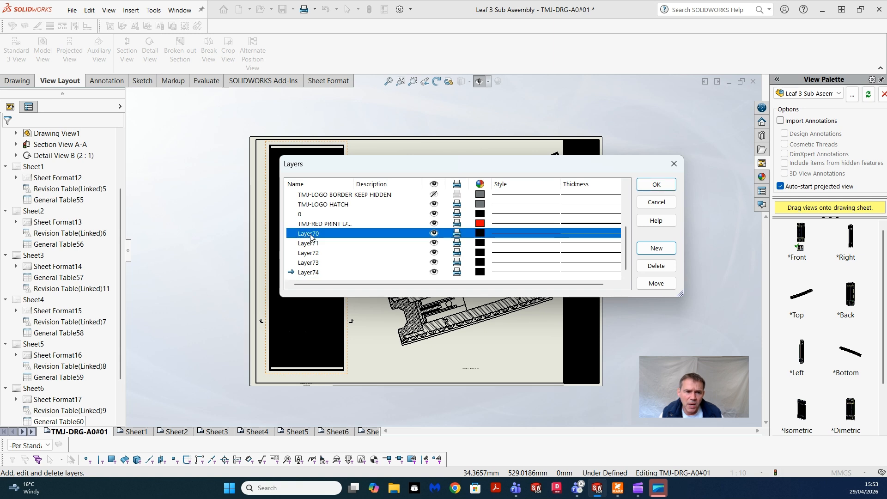
pyautogui.click(310, 235)
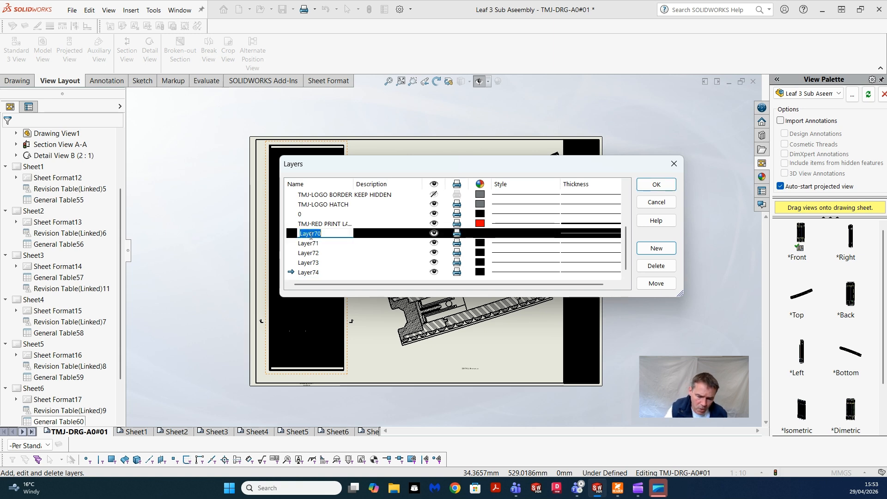
pyautogui.write('Blue')
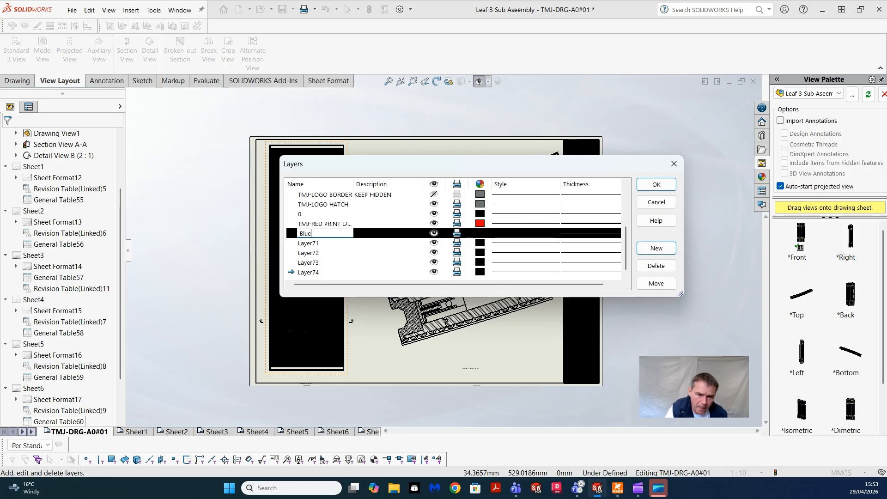
pyautogui.click(312, 244)
pyautogui.click(311, 243)
pyautogui.write('Re')
pyautogui.click(317, 254)
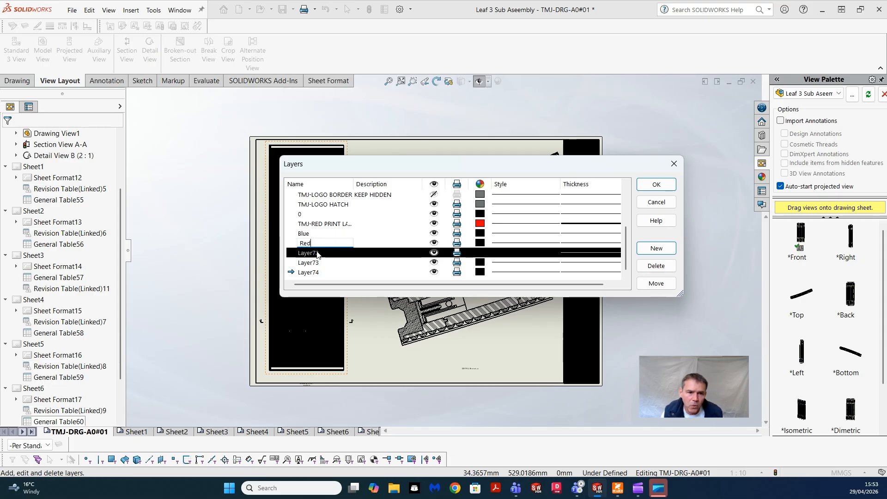
pyautogui.click(316, 253)
pyautogui.write('Yellow')
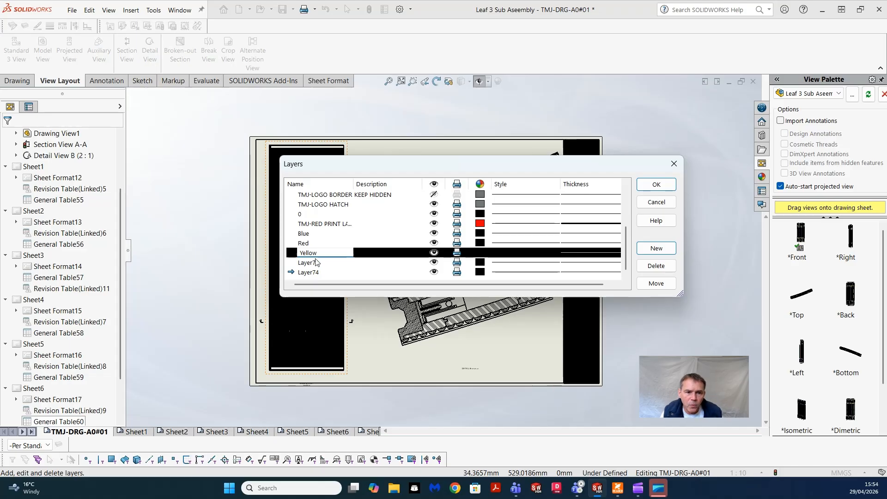
# Rename the remaining two new layers Green and Light Grey
pyautogui.click(315, 266)
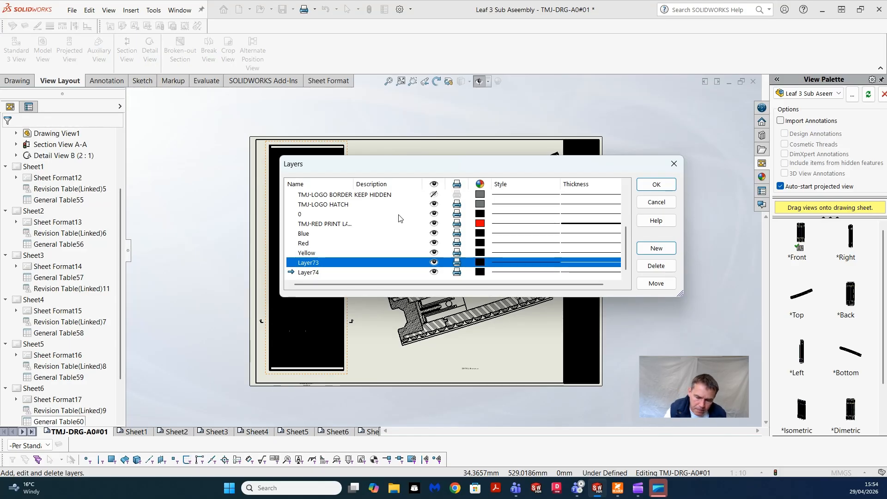
pyautogui.click(309, 264)
pyautogui.write('Green')
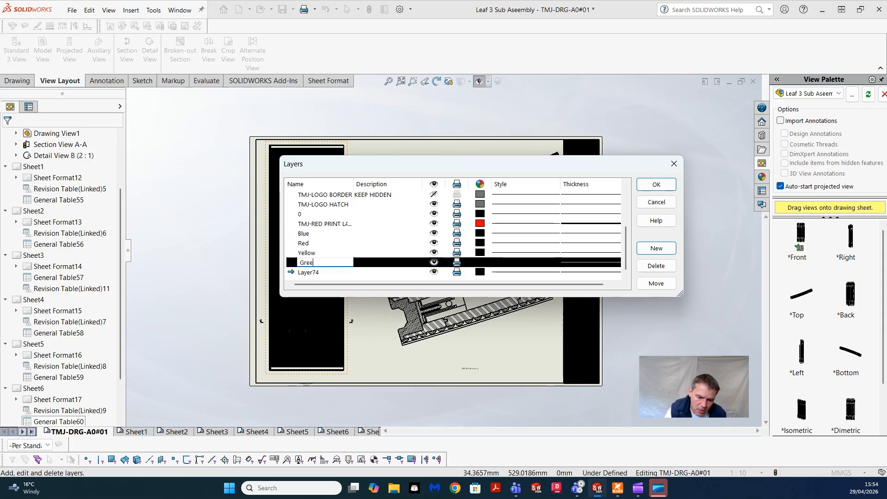
pyautogui.click(303, 275)
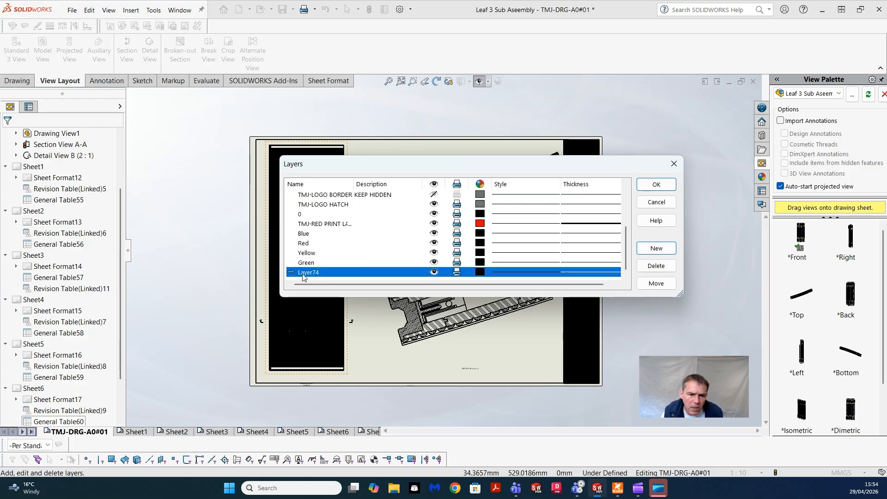
pyautogui.click(317, 273)
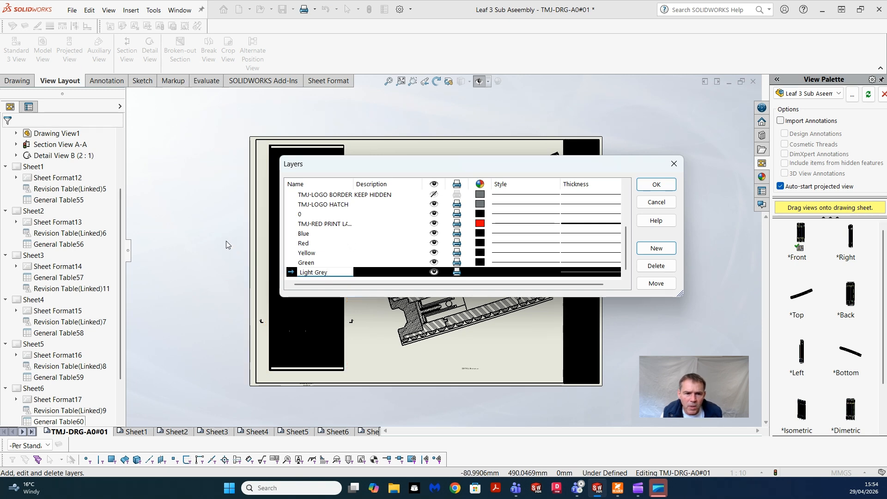
pyautogui.press('Return')
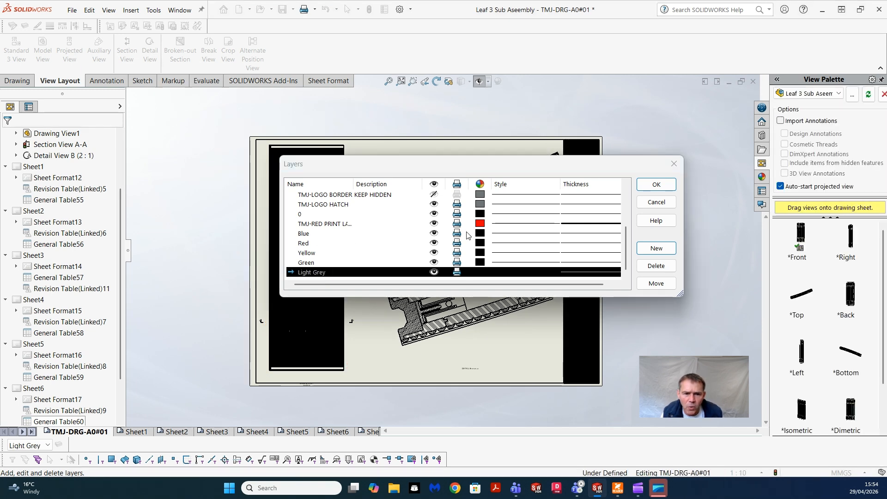
# Hide the Blue layer and turn its visibility back on
pyautogui.click(497, 233)
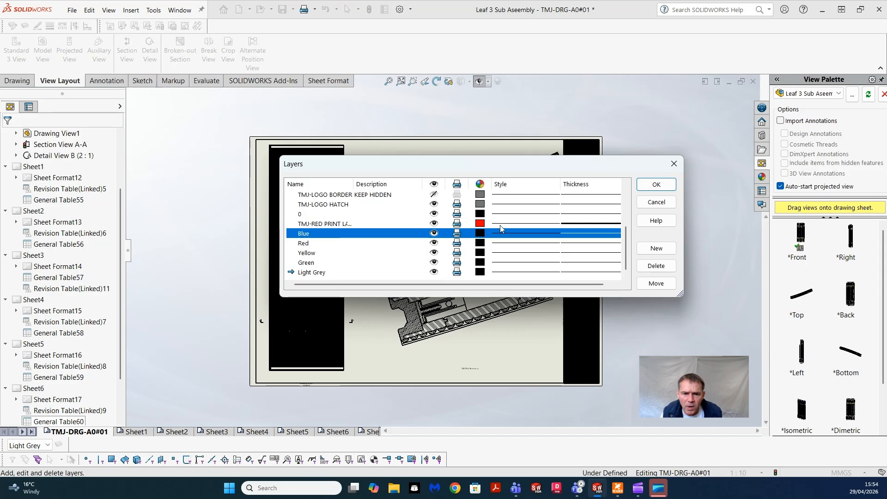
pyautogui.click(433, 233)
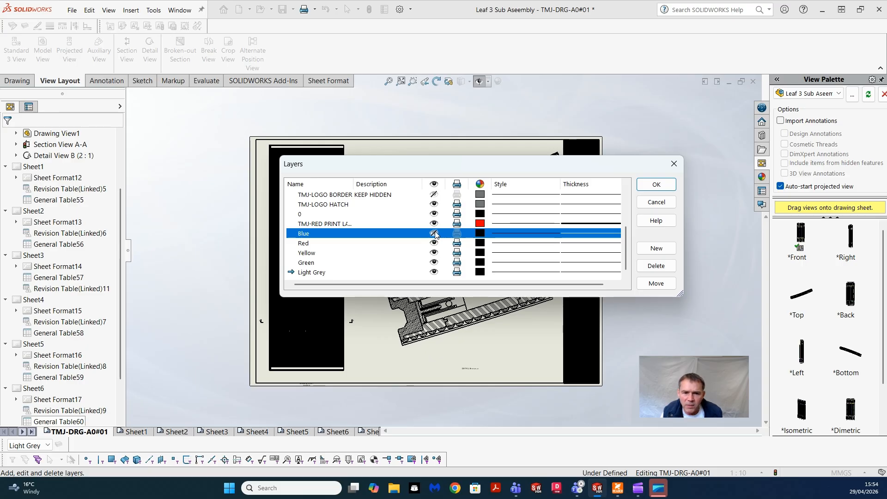
pyautogui.click(434, 233)
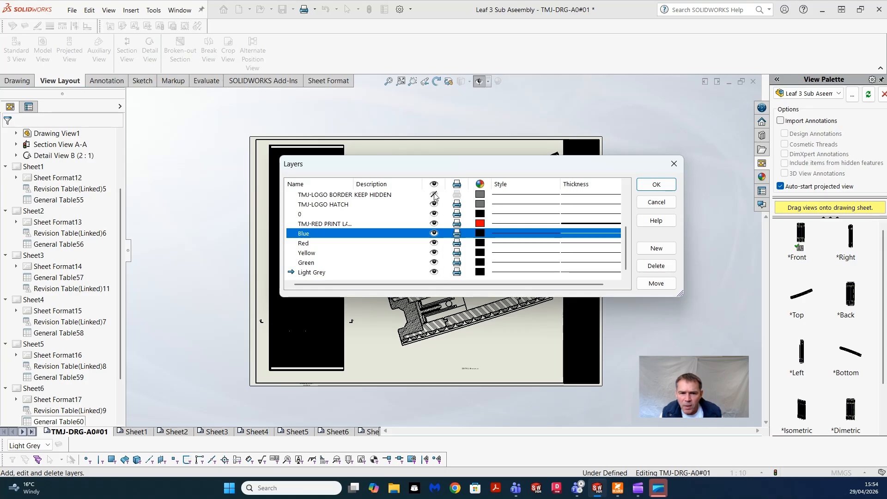
# Set the Blue layer's colour to blue and the Red layer's colour to red
pyautogui.click(480, 233)
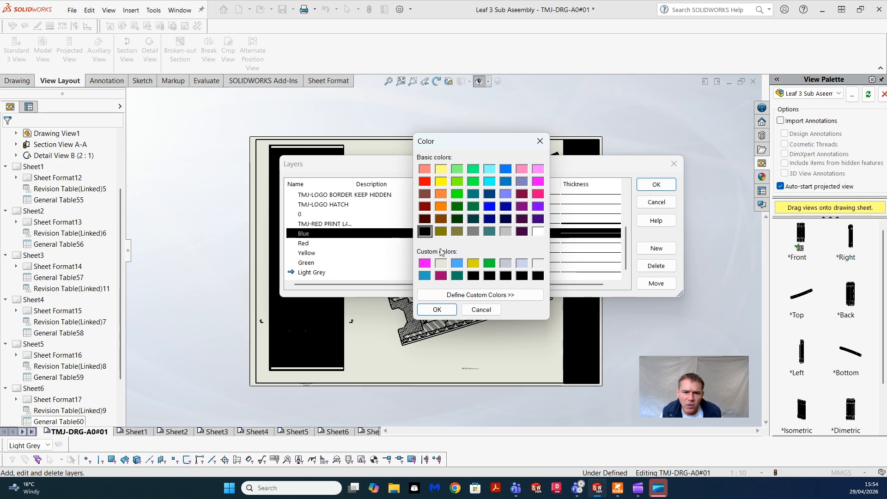
pyautogui.click(437, 309)
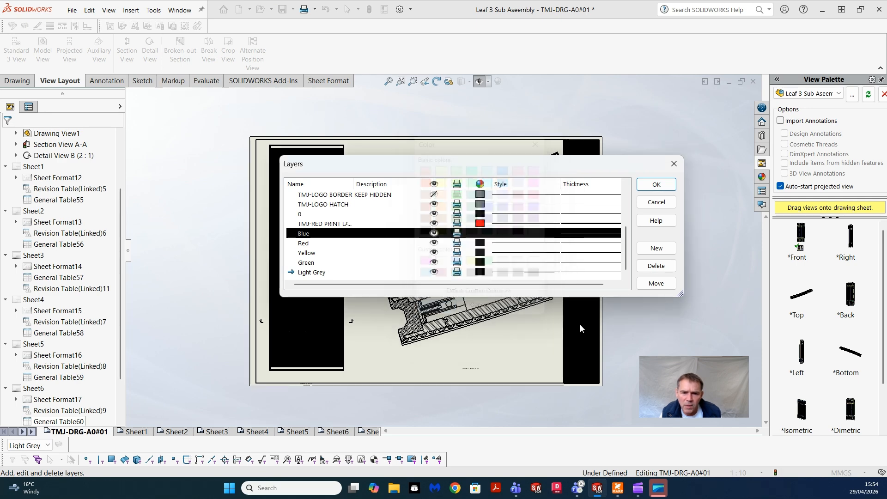
pyautogui.click(479, 243)
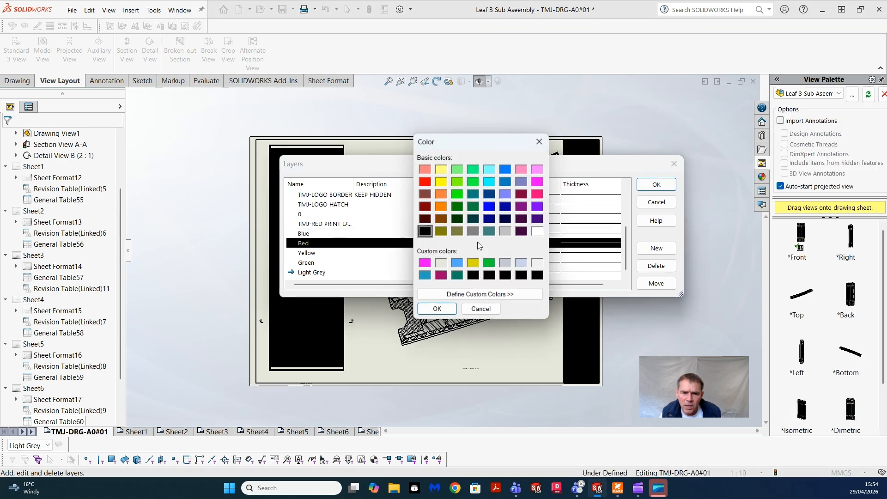
pyautogui.click(436, 310)
# Set the Yellow layer's colour to yellow and the Green layer's colour to green
pyautogui.click(480, 254)
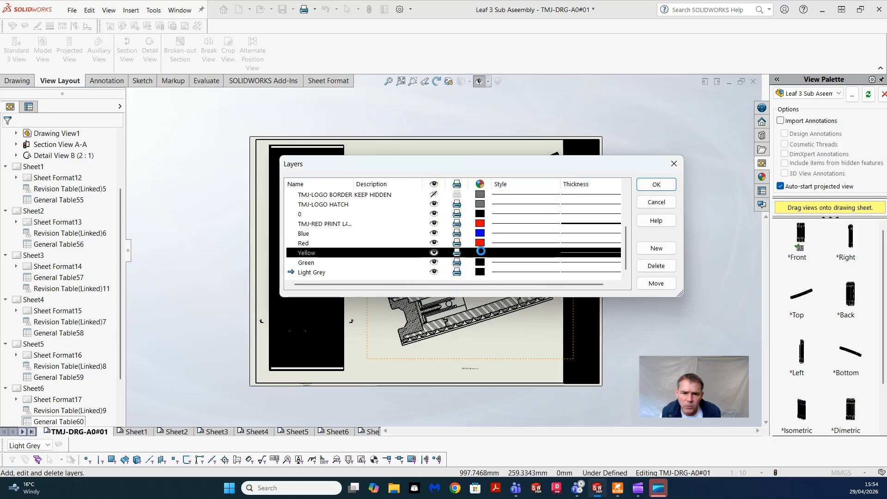
pyautogui.click(440, 181)
pyautogui.click(437, 310)
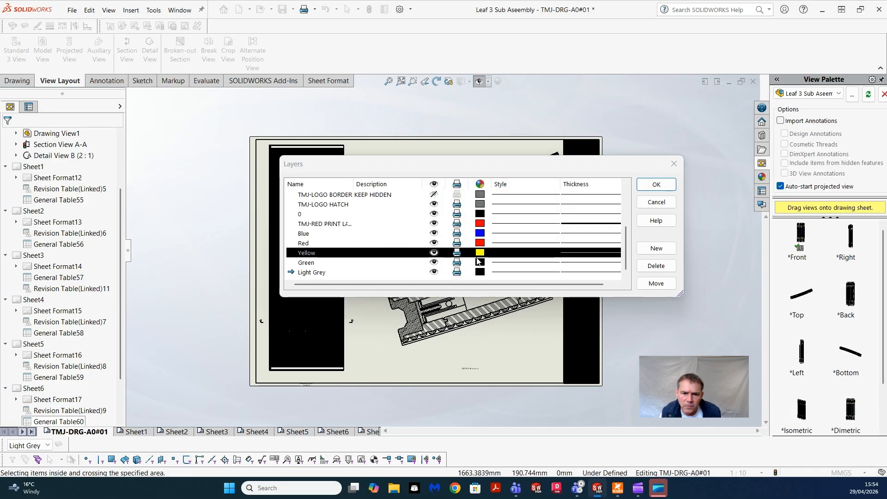
pyautogui.click(479, 262)
pyautogui.click(456, 194)
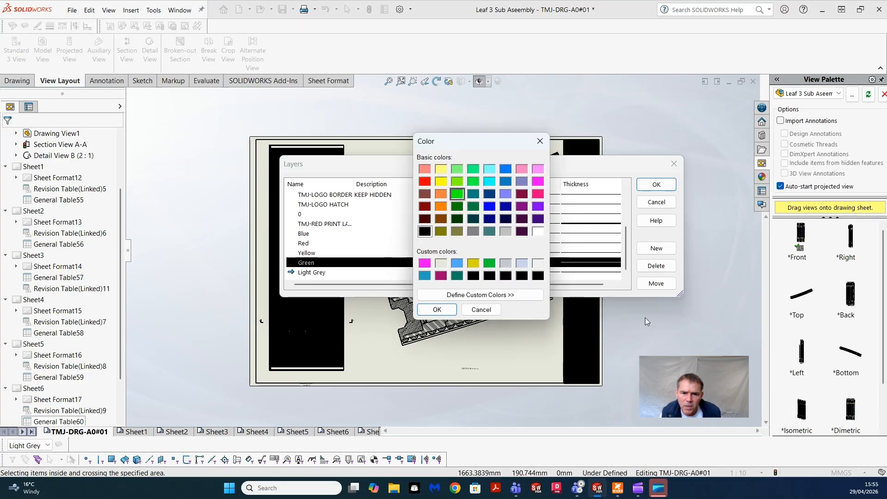
pyautogui.click(442, 313)
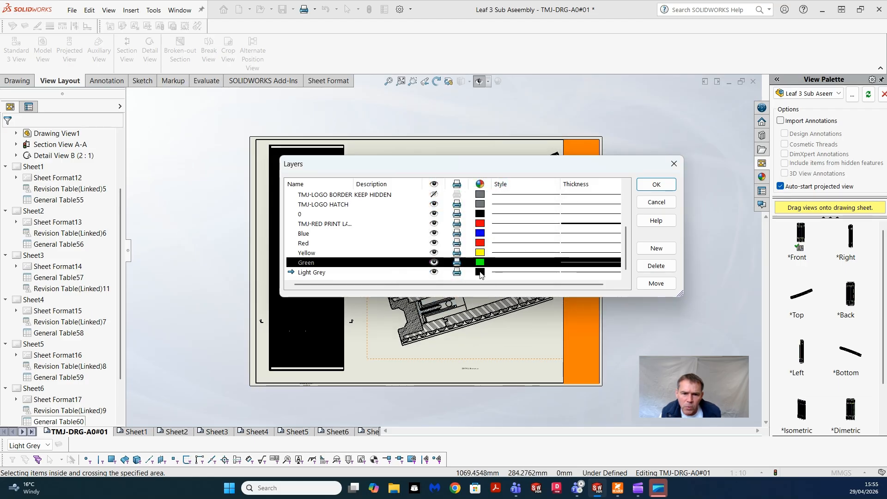
# Set the Light Grey layer's colour to light grey, accept the layer settings, and make -Per Standard- the current layer
pyautogui.click(480, 272)
pyautogui.click(503, 231)
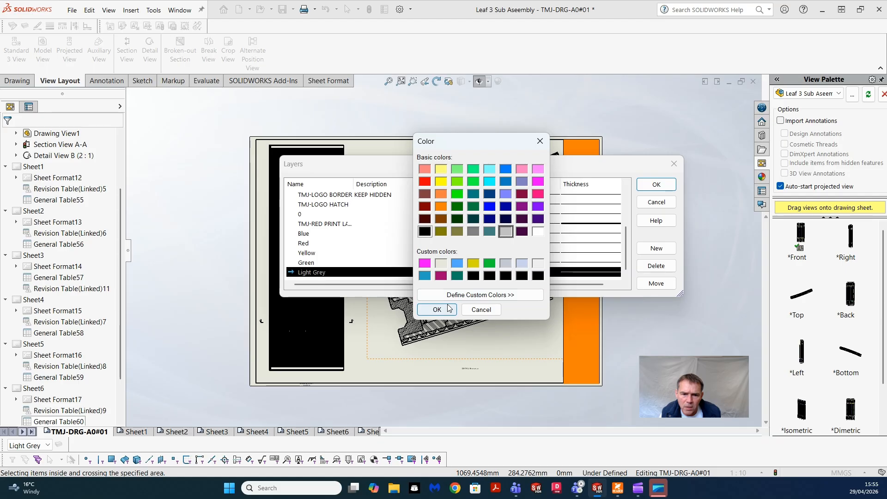
pyautogui.click(437, 309)
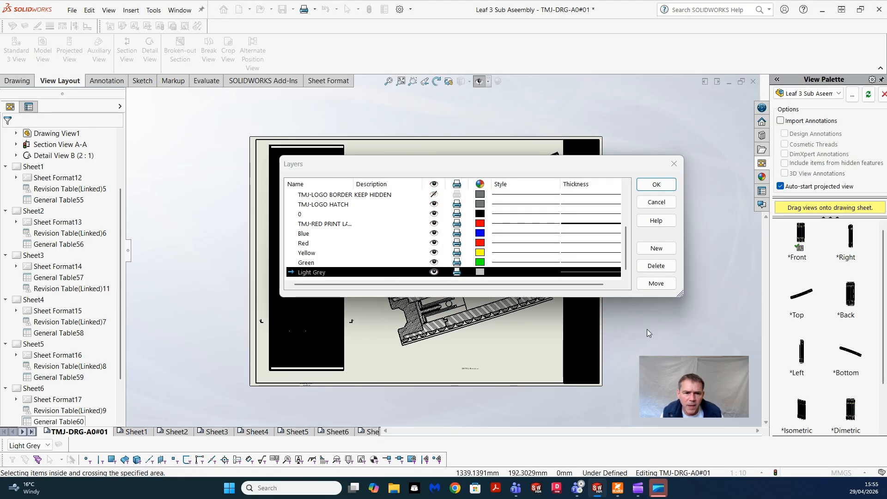
pyautogui.click(656, 184)
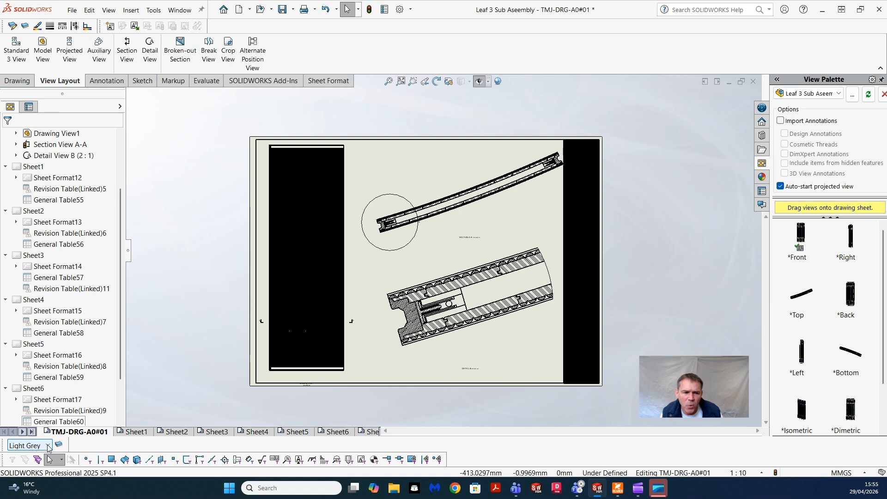
pyautogui.click(49, 446)
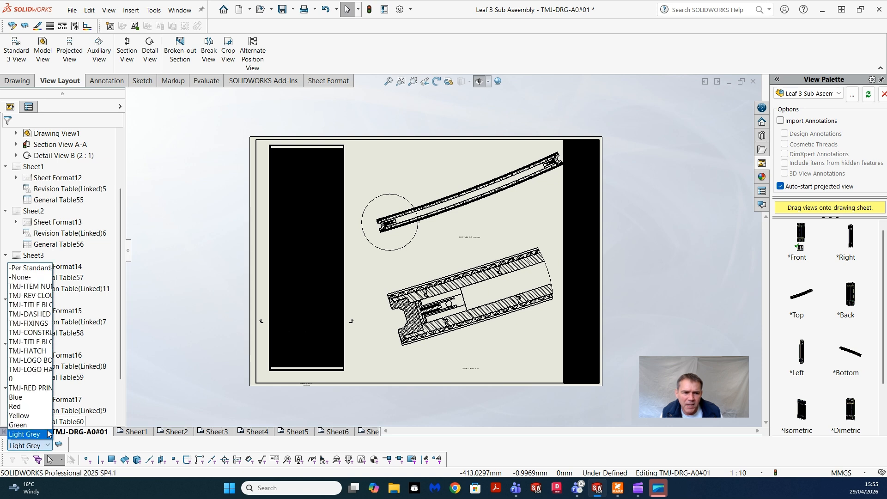
pyautogui.click(38, 271)
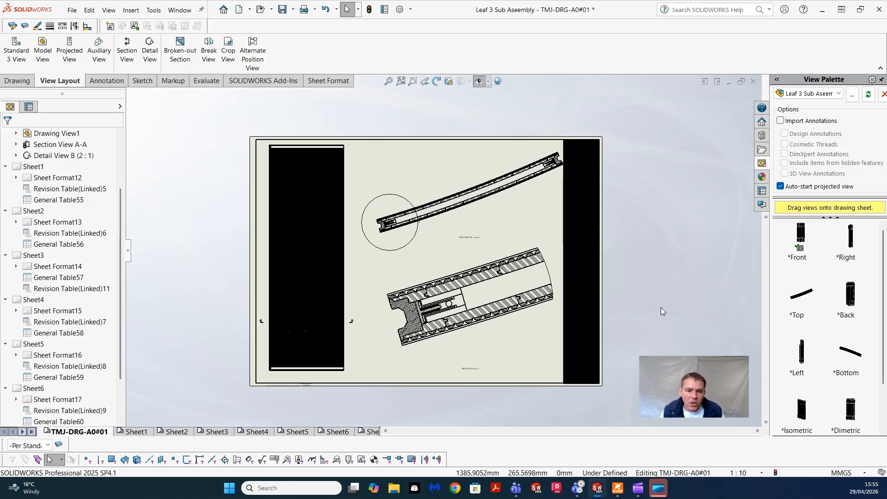
# Open the outer timber seal's hatch properties in Detail View B and turn material crosshatch off and back on
pyautogui.scroll(-2, 660, 306)
pyautogui.scroll(-1, 528, 395)
pyautogui.scroll(-4, 530, 398)
pyautogui.scroll(2, 529, 397)
pyautogui.scroll(-1, 509, 386)
pyautogui.scroll(-1, 509, 384)
pyautogui.scroll(-1, 475, 305)
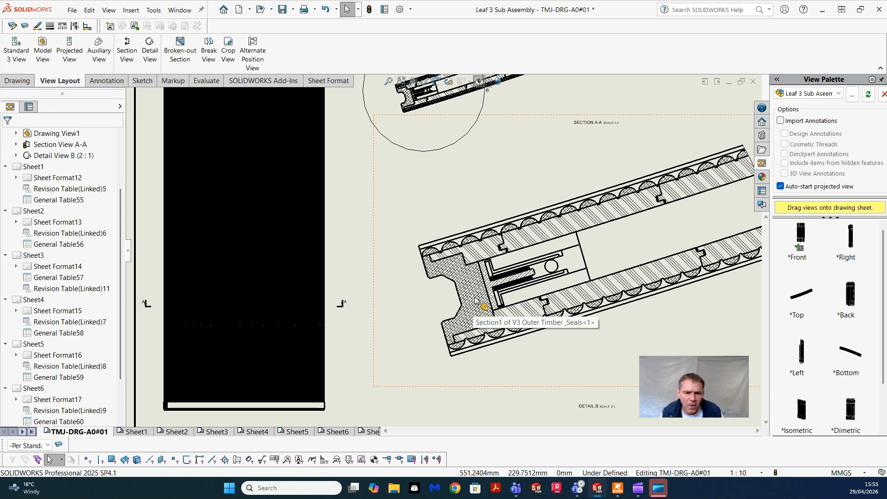
pyautogui.click(476, 300)
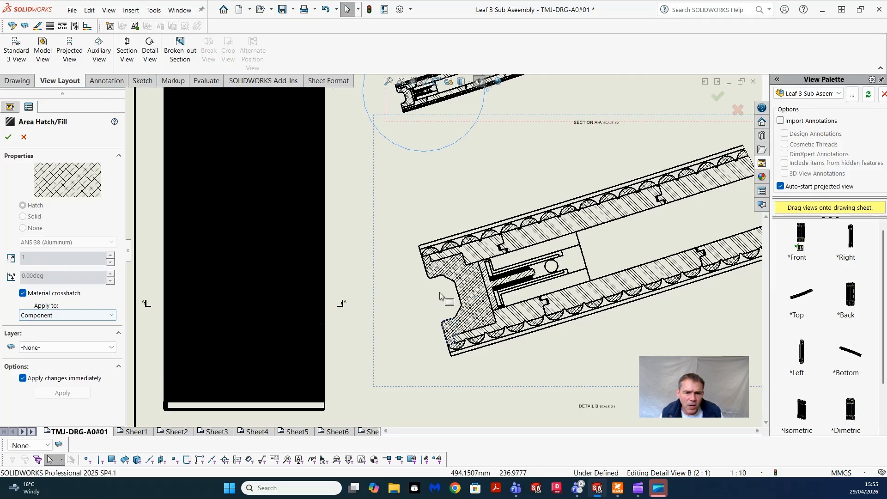
pyautogui.click(472, 296)
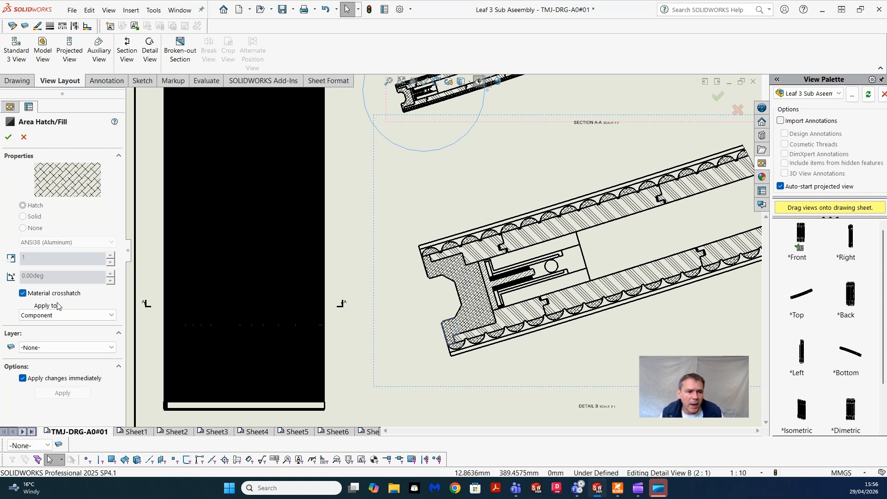
pyautogui.click(24, 294)
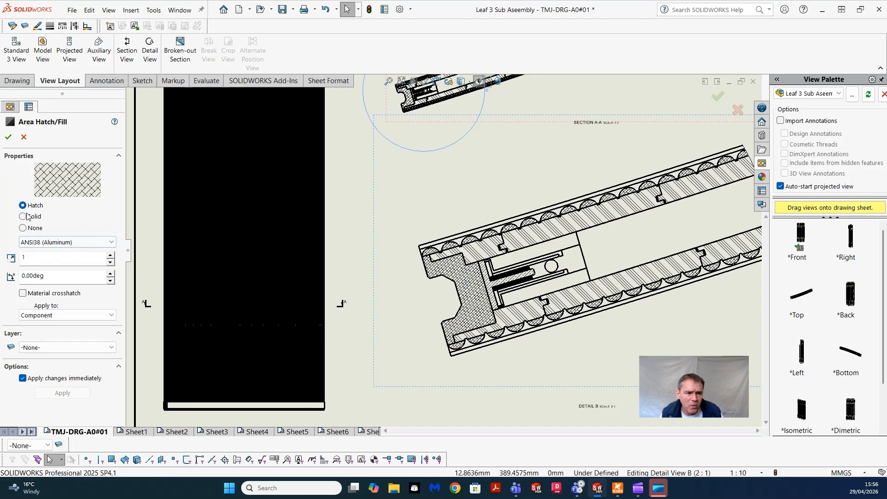
pyautogui.click(23, 293)
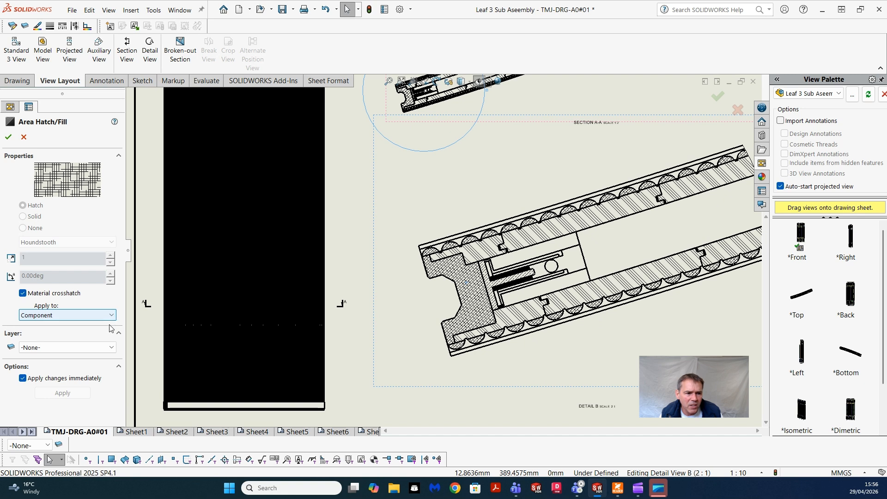
# Assign the outer timber seal's hatch in Detail View B to the Blue layer and accept the change
pyautogui.click(113, 348)
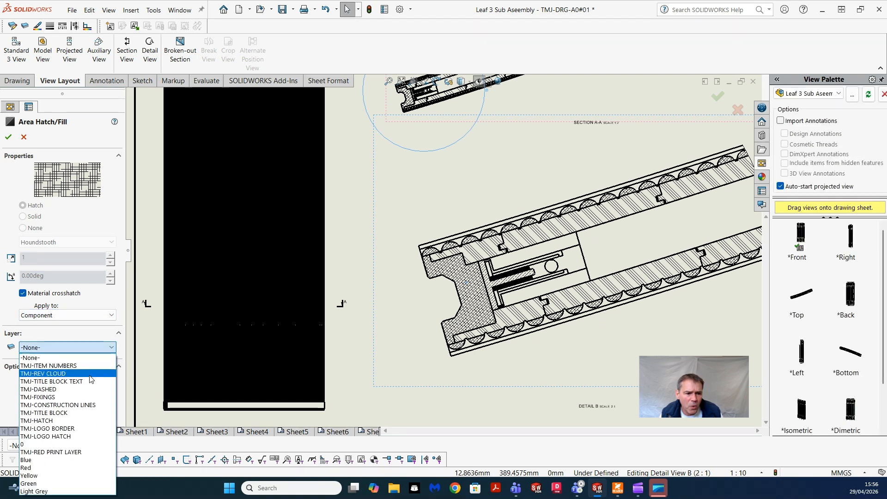
pyautogui.click(59, 461)
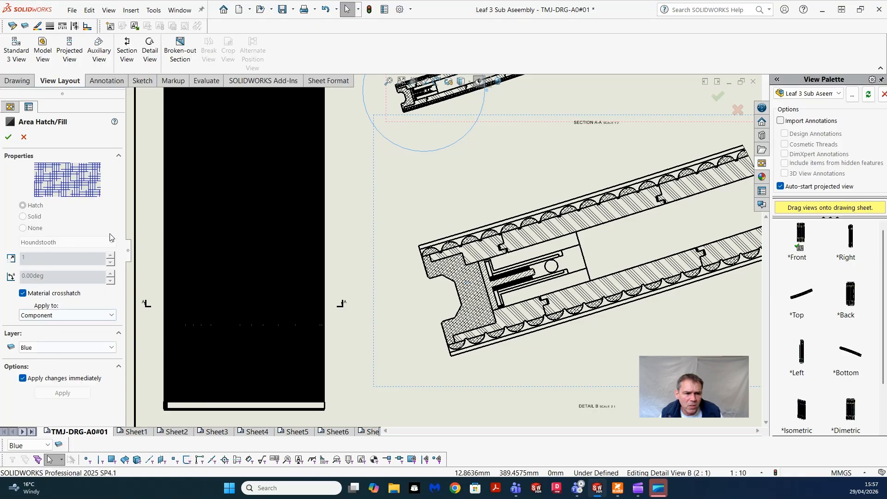
pyautogui.click(9, 138)
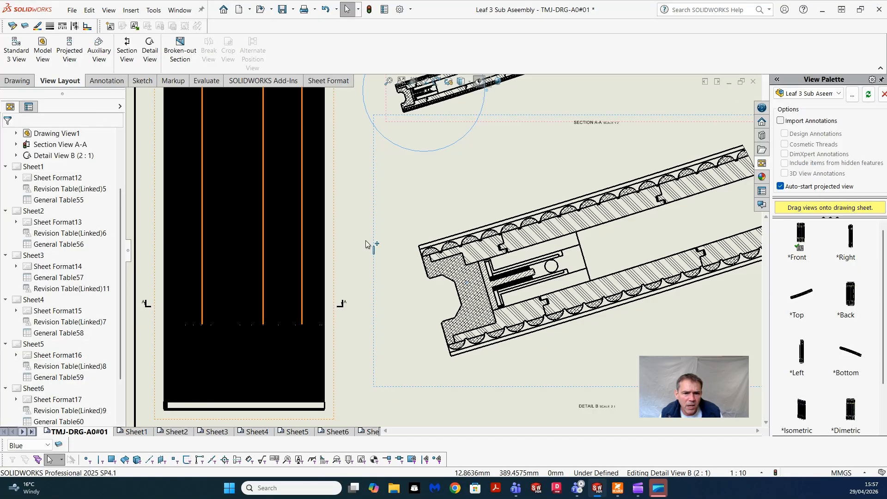
# Reopen the outer timber seal's hatch in Detail View B and set its line colour to Default
pyautogui.press('f')
pyautogui.scroll(5, 462, 306)
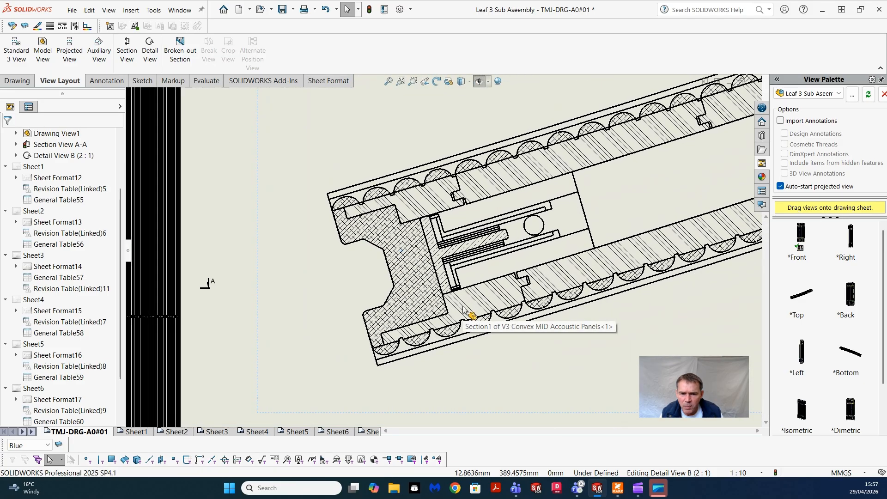
pyautogui.scroll(-5, 564, 366)
pyautogui.scroll(2, 564, 365)
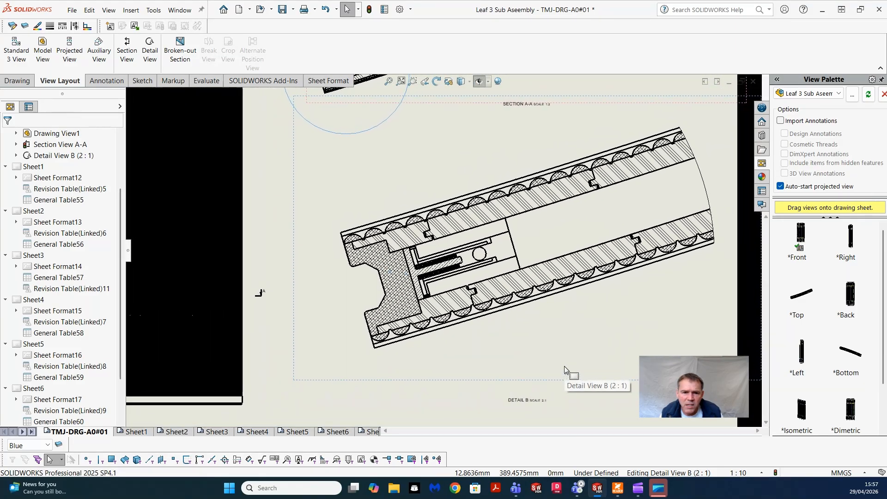
pyautogui.scroll(1, 564, 366)
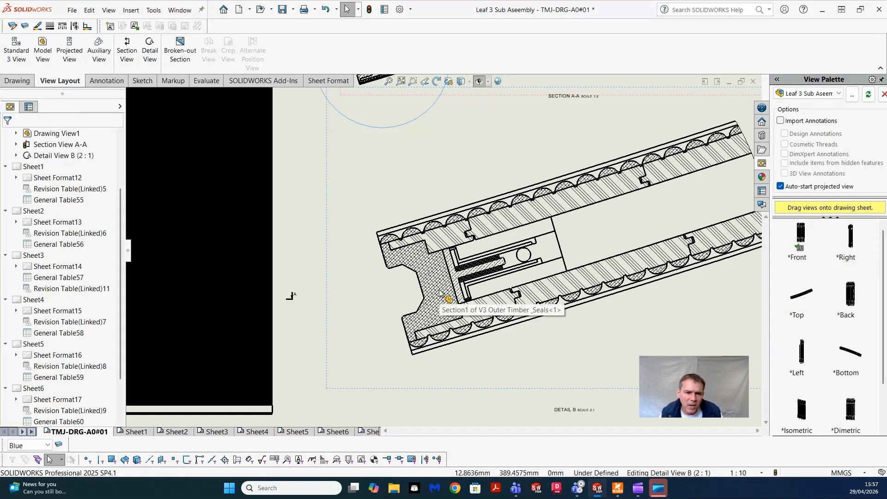
pyautogui.click(440, 294)
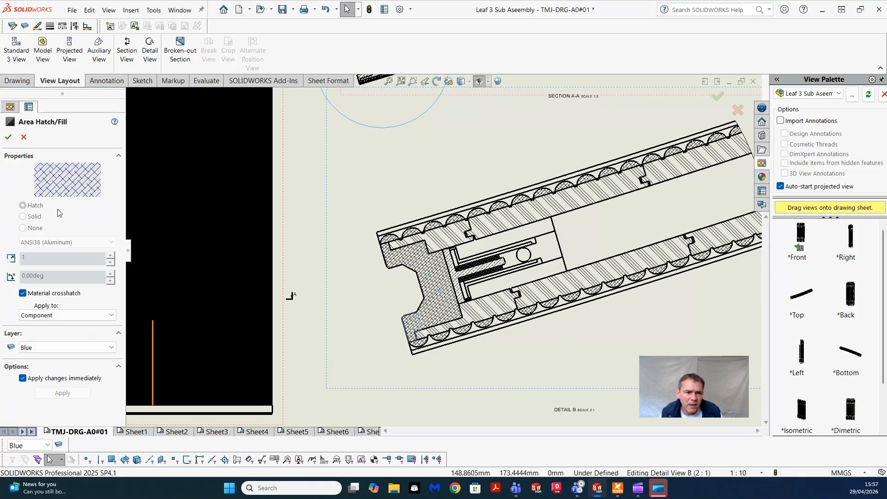
pyautogui.click(38, 26)
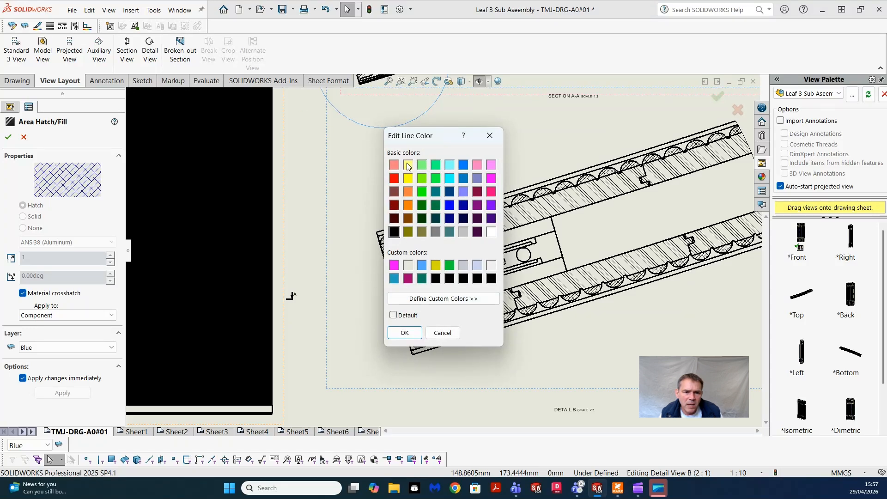
pyautogui.click(393, 315)
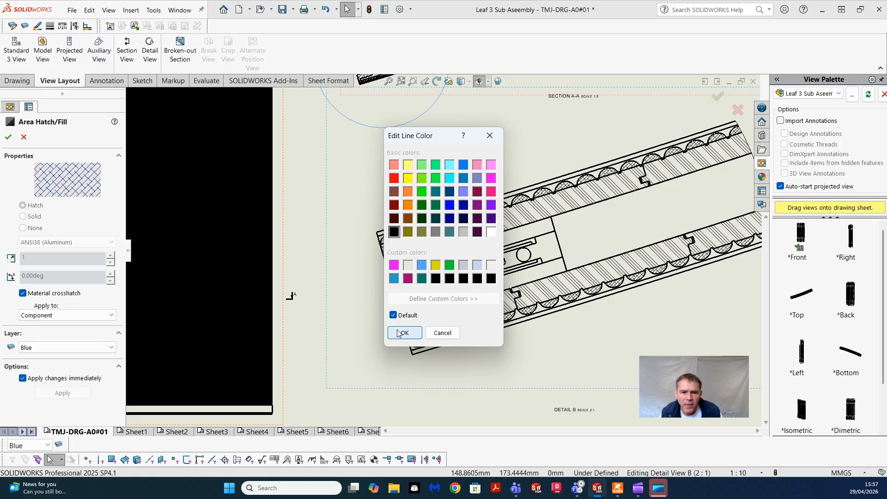
pyautogui.click(402, 333)
# Examine the outer timber seal's hatch colour in Detail View B and at both ends of Section A-A
pyautogui.scroll(3, 353, 355)
pyautogui.scroll(1, 478, 333)
pyautogui.scroll(-1, 478, 334)
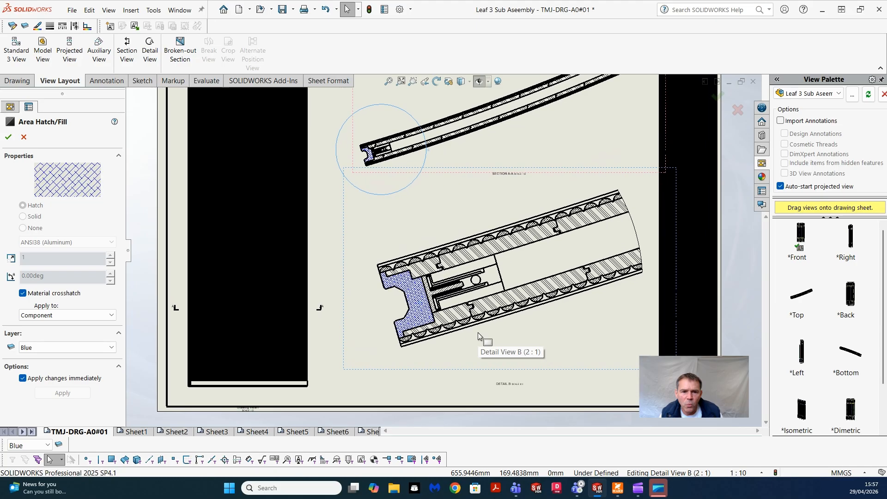
pyautogui.scroll(1, 472, 337)
pyautogui.scroll(-1, 466, 340)
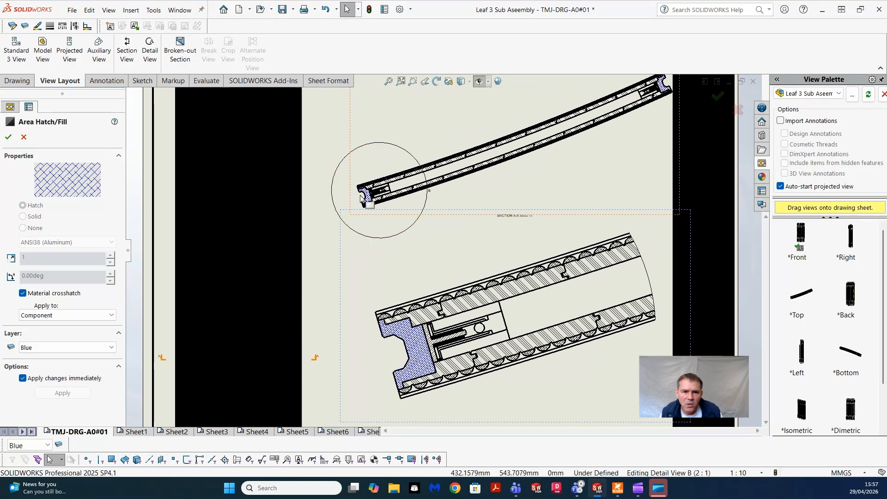
pyautogui.scroll(-3, 366, 200)
pyautogui.scroll(3, 388, 182)
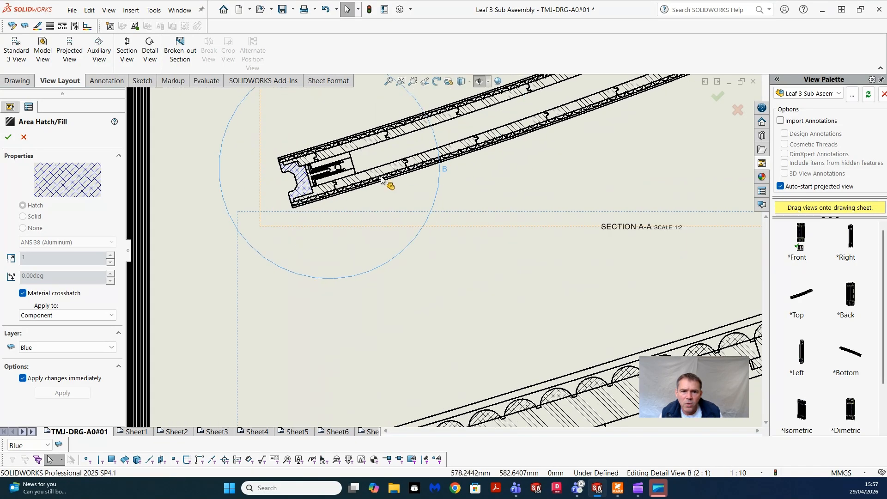
pyautogui.scroll(-1, 386, 193)
pyautogui.scroll(-2, 384, 194)
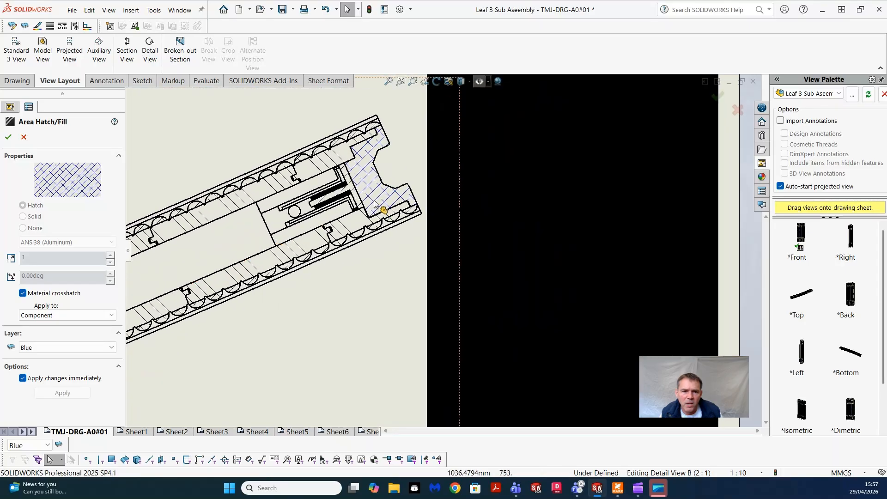
pyautogui.scroll(3, 379, 203)
pyautogui.scroll(2, 377, 204)
pyautogui.scroll(-4, 387, 261)
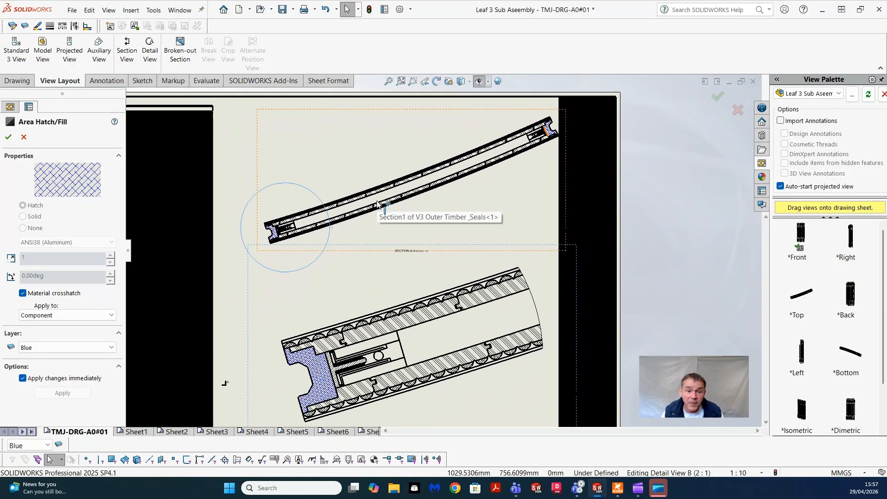
pyautogui.scroll(-2, 388, 261)
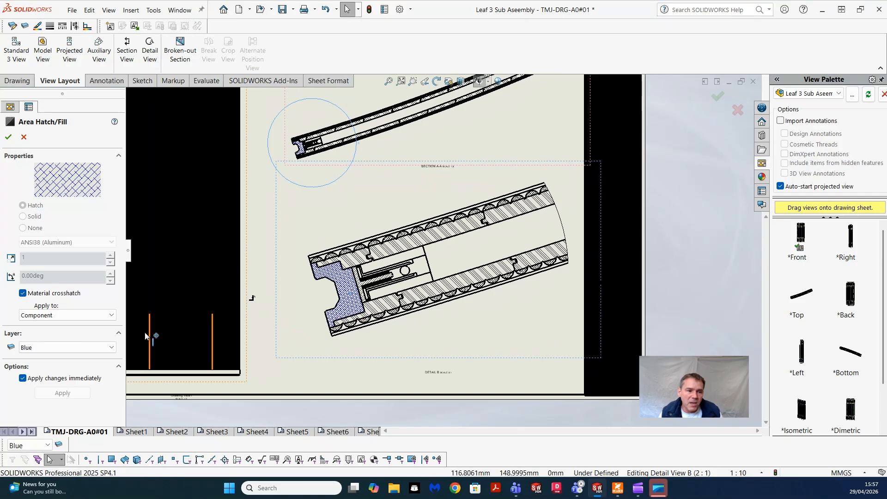
# Cycle the outer timber seal's hatch through the Yellow, Green and Light Grey layers
pyautogui.scroll(1, 148, 329)
pyautogui.click(113, 348)
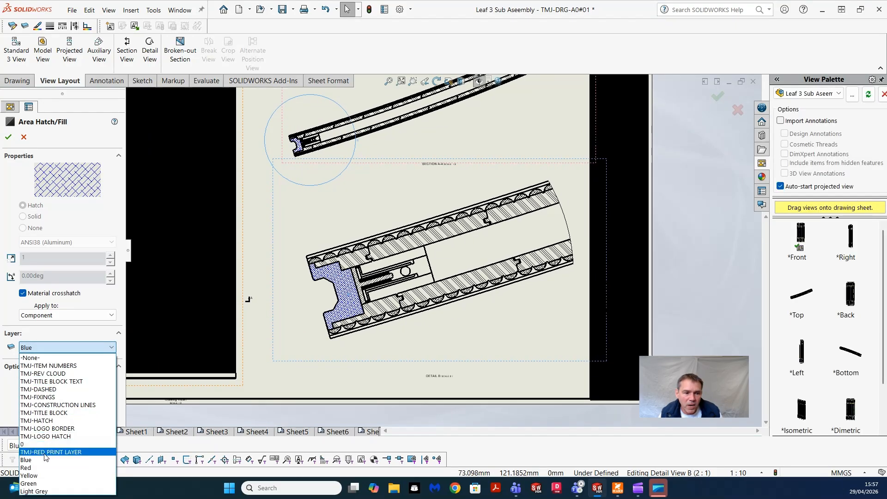
pyautogui.click(38, 473)
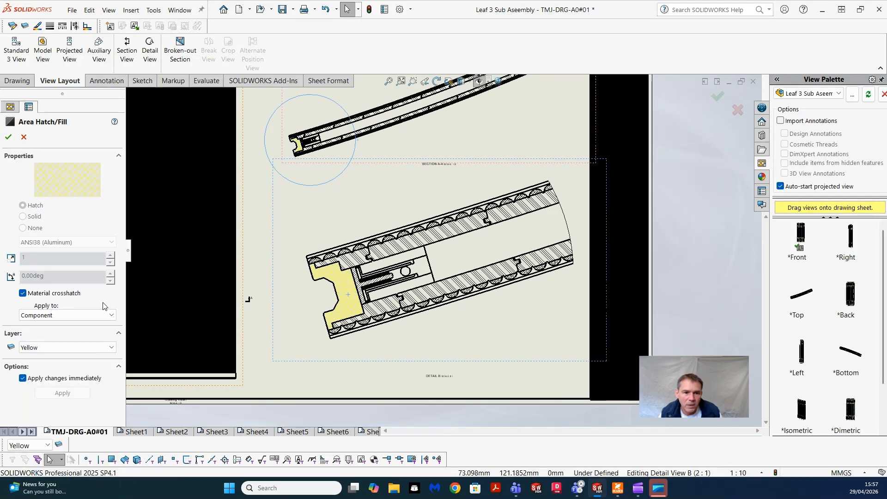
pyautogui.click(113, 348)
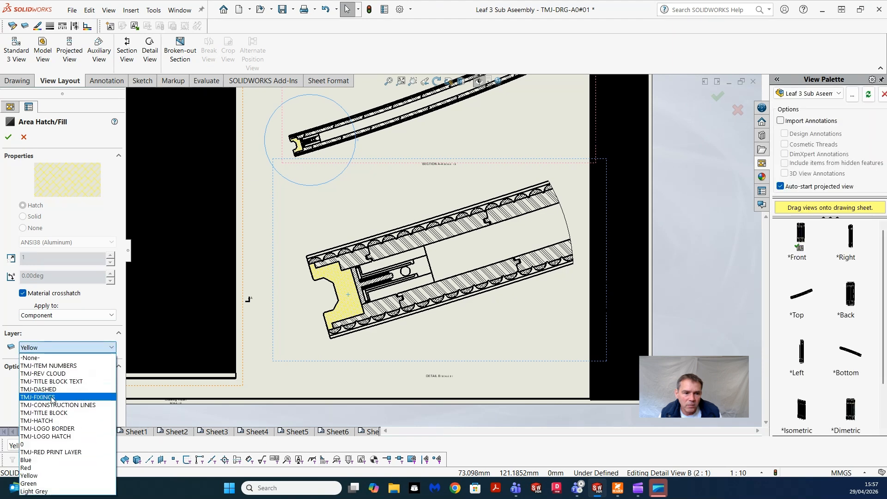
pyautogui.click(30, 484)
pyautogui.moveTo(27, 486)
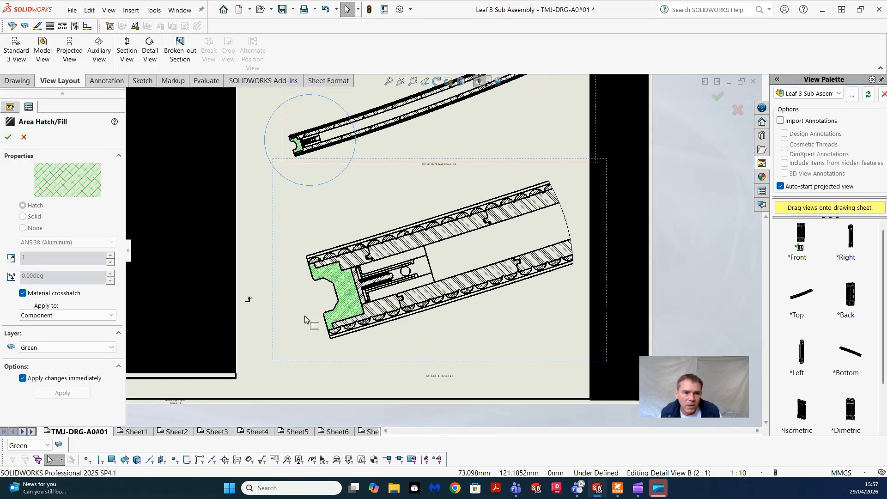
pyautogui.click(112, 348)
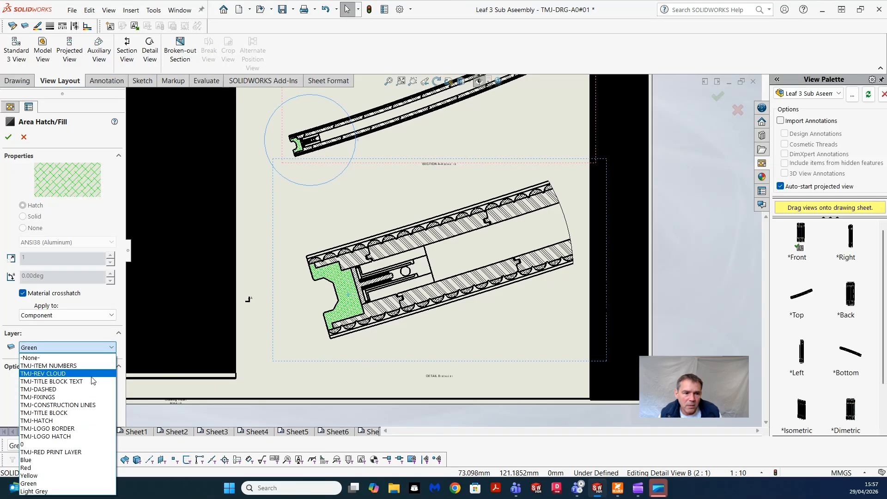
pyautogui.click(34, 491)
pyautogui.moveTo(27, 487)
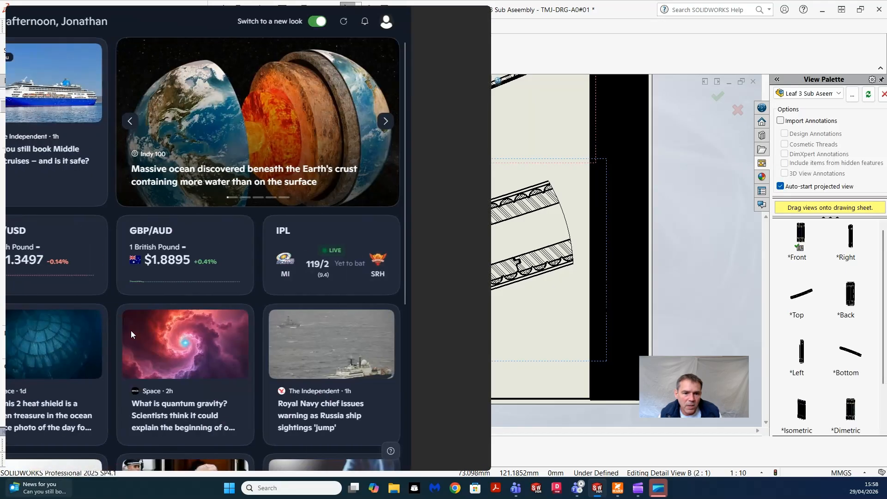
# Examine the outer timber seal's Light Grey hatch in Detail View B and reassign it to the Blue layer
pyautogui.scroll(-2, 540, 51)
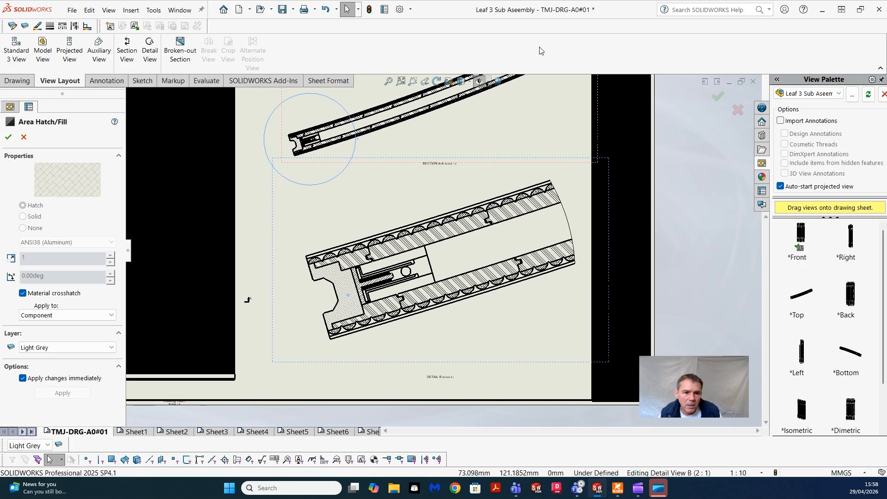
pyautogui.scroll(-5, 388, 240)
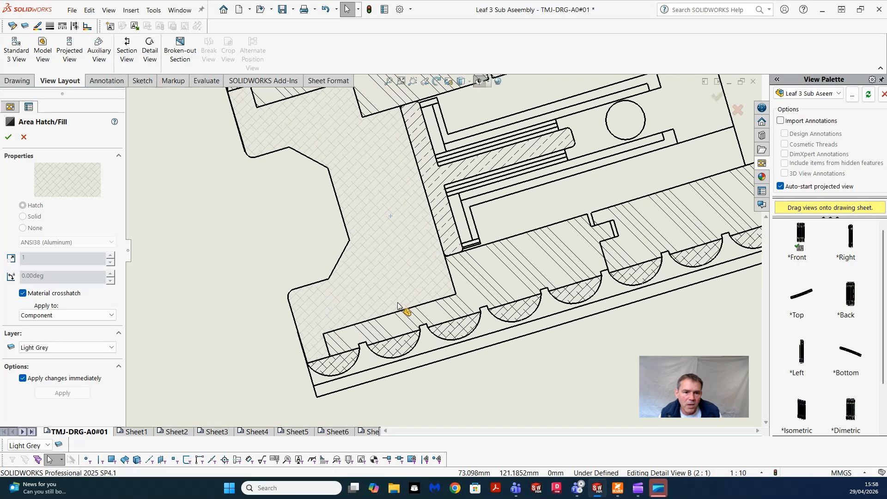
pyautogui.scroll(3, 402, 249)
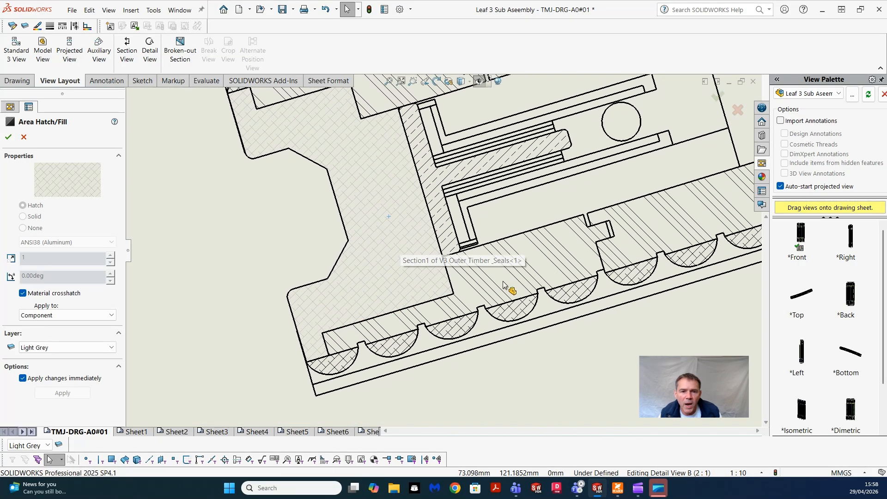
pyautogui.scroll(8, 405, 283)
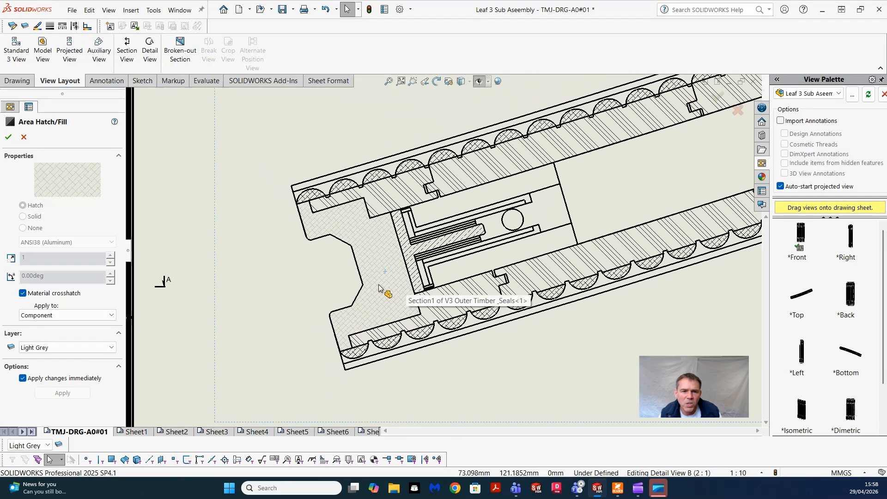
pyautogui.press('f')
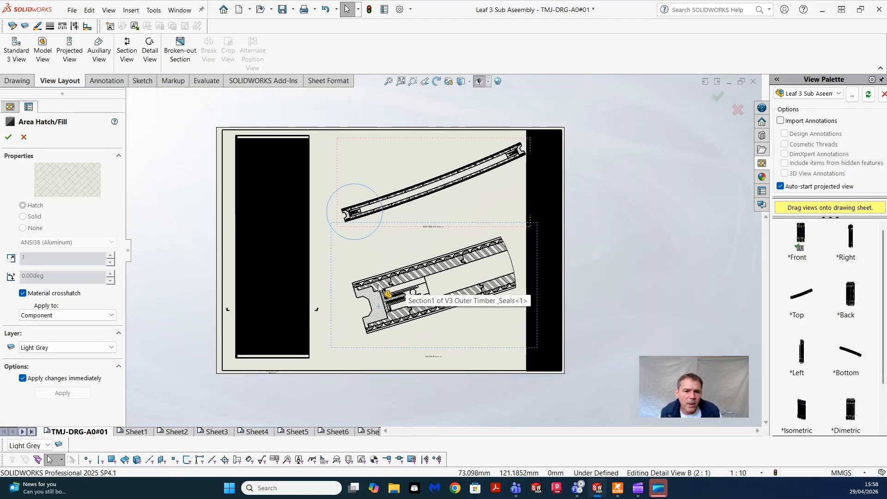
pyautogui.click(111, 347)
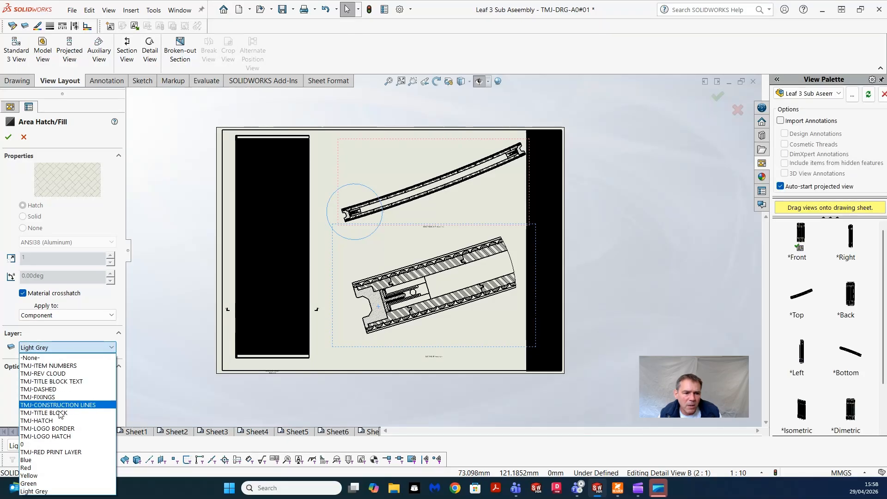
pyautogui.click(42, 460)
pyautogui.scroll(-6, 368, 382)
pyautogui.scroll(2, 368, 382)
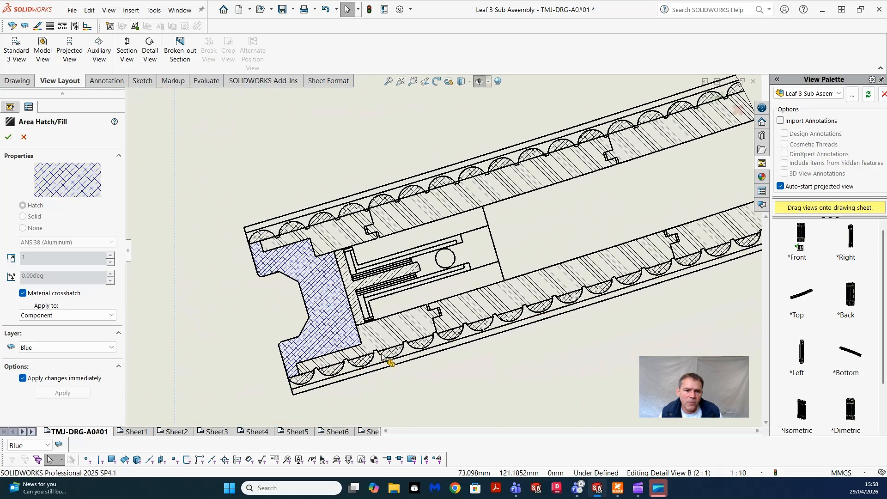
# Assign the lower panel's hatch in Detail View B to the Red layer for the whole component and accept it
pyautogui.scroll(1, 365, 334)
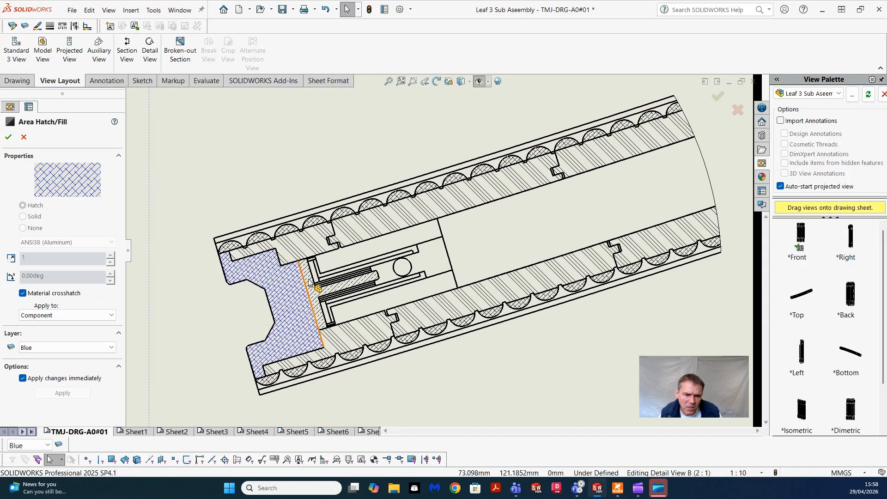
pyautogui.scroll(3, 515, 348)
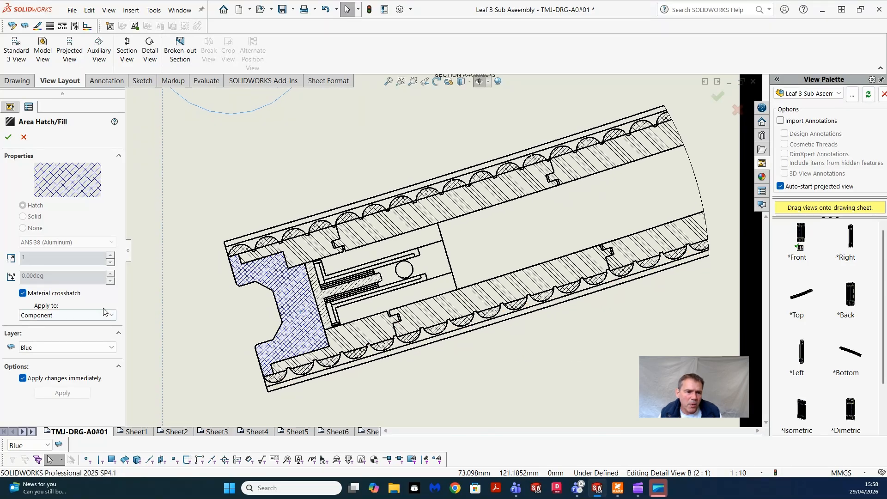
pyautogui.click(366, 335)
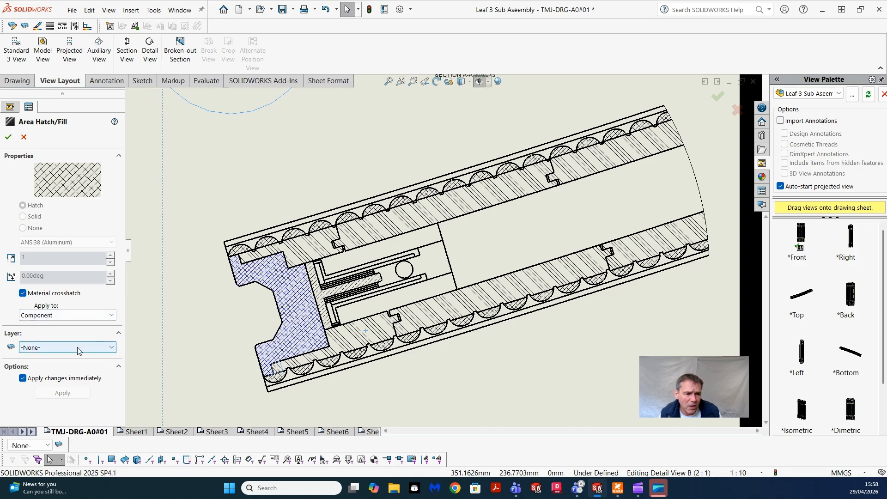
pyautogui.click(112, 348)
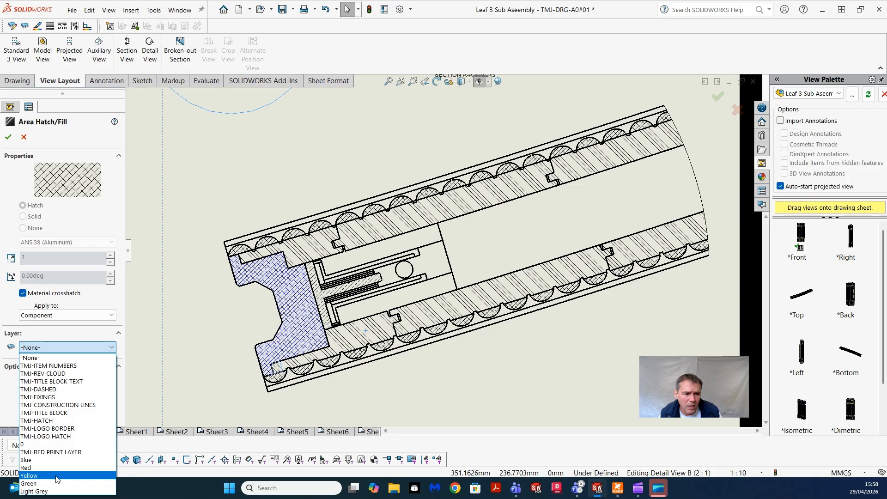
pyautogui.click(47, 467)
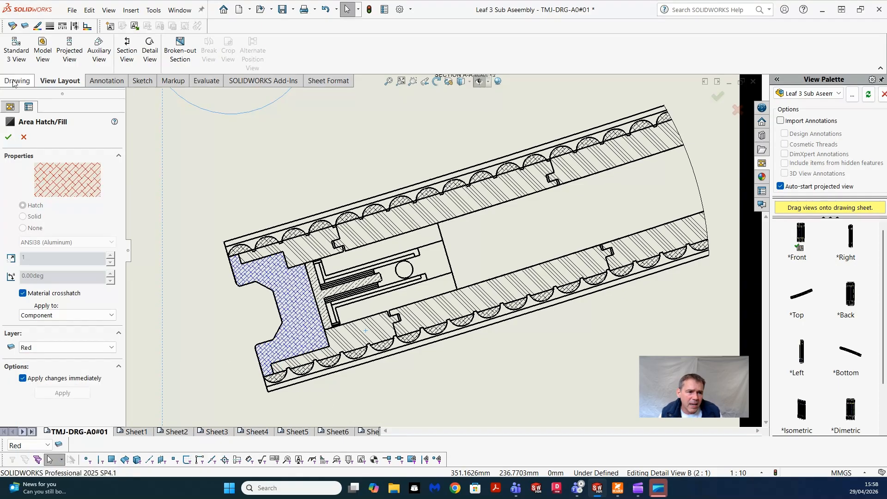
pyautogui.click(8, 137)
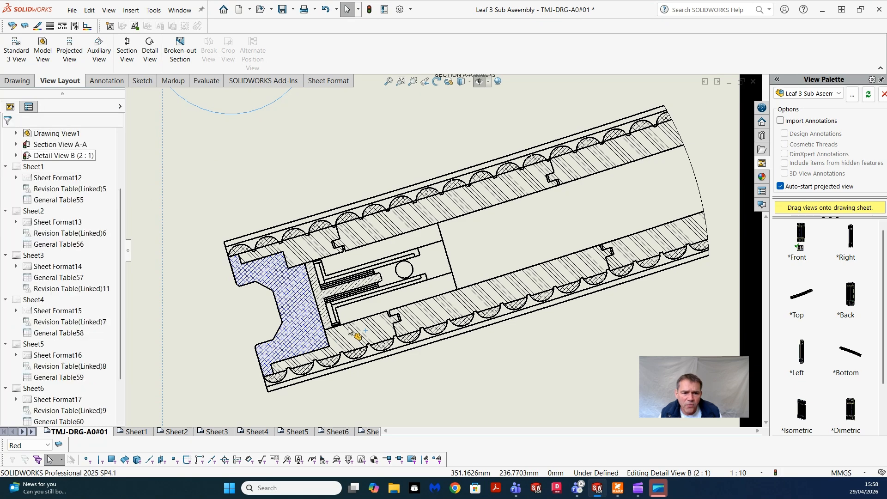
# Set the line colour of the lower panel's hatch in Detail View B to Default and accept the change
pyautogui.click(38, 26)
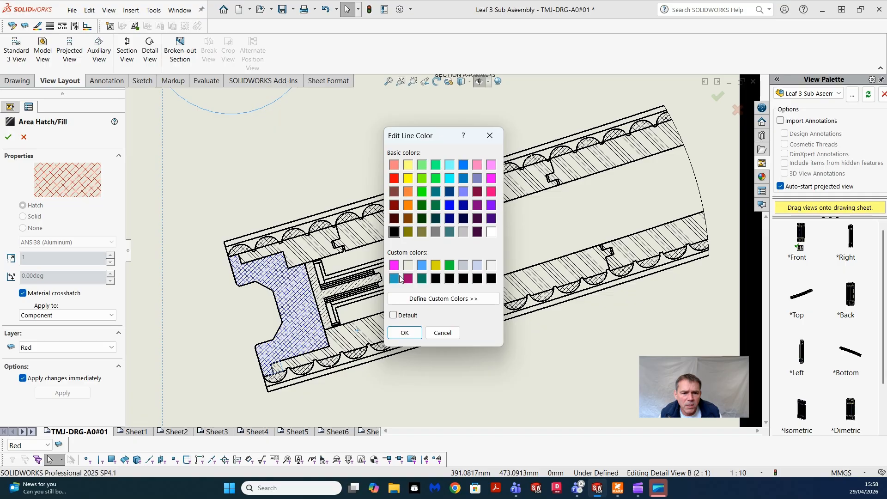
pyautogui.click(393, 316)
pyautogui.click(404, 333)
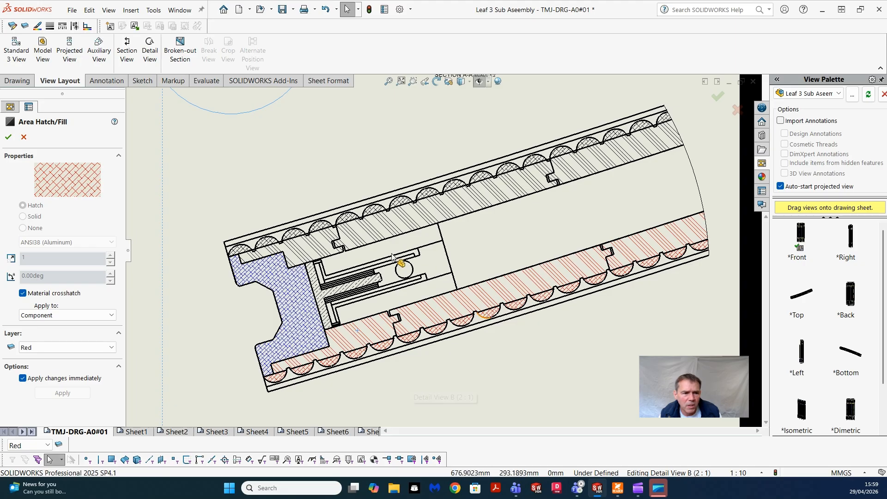
pyautogui.click(8, 137)
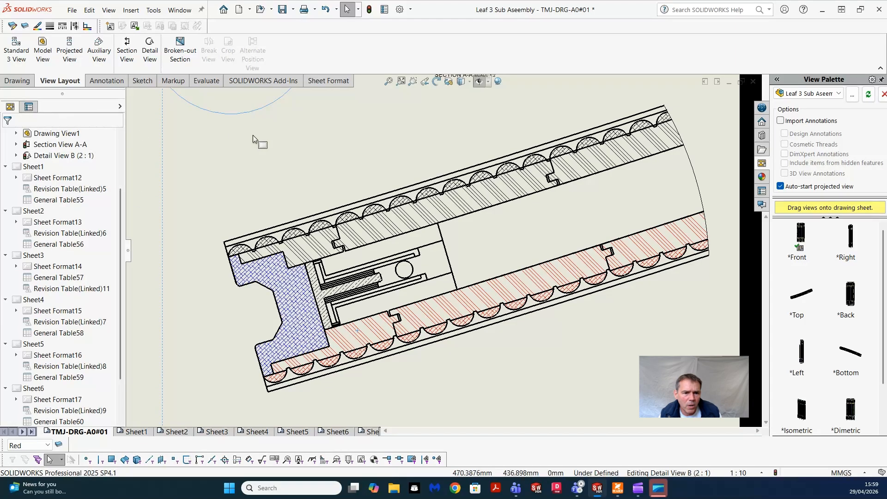
# Put the upper panel's hatch in Detail View B on the Yellow layer with its line colour set to Default
pyautogui.click(376, 230)
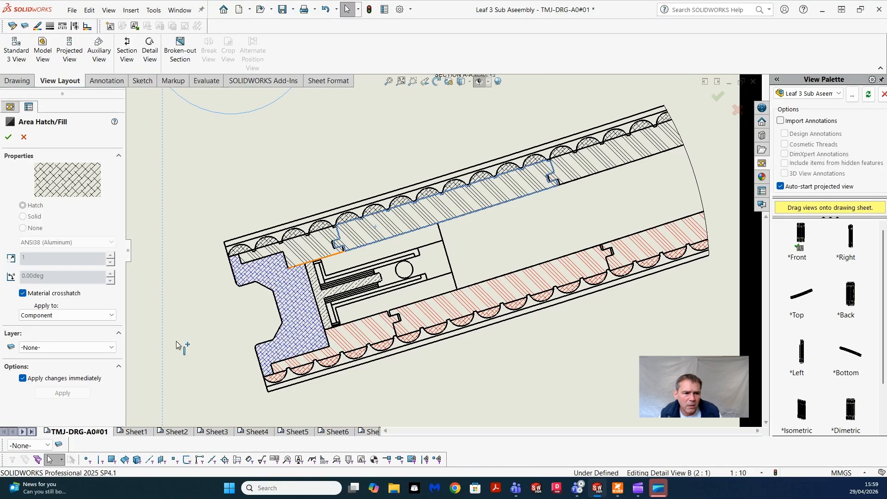
pyautogui.click(67, 348)
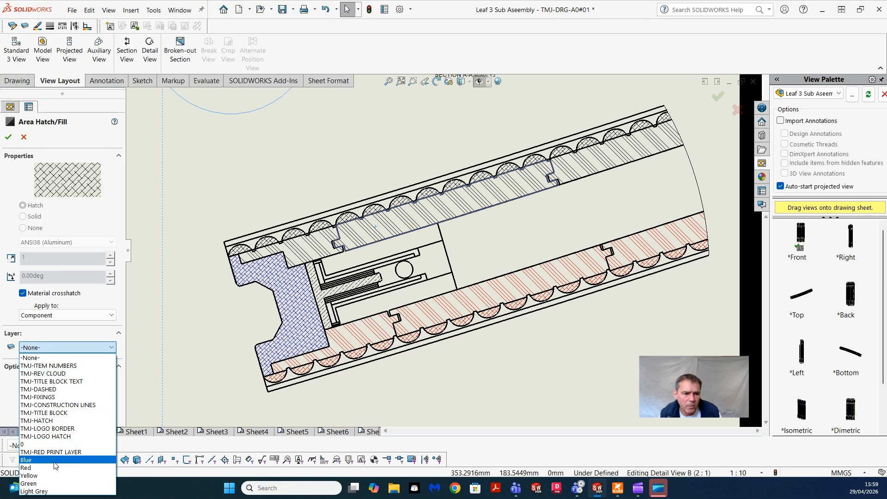
pyautogui.click(49, 475)
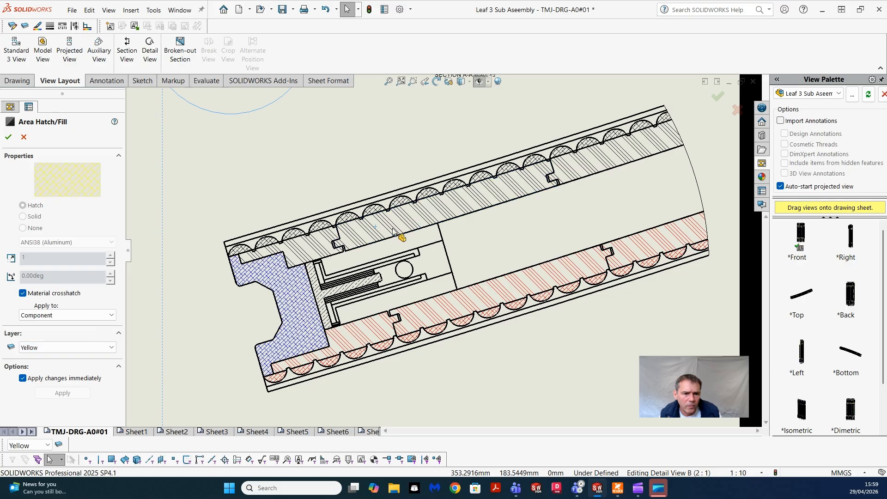
pyautogui.click(37, 25)
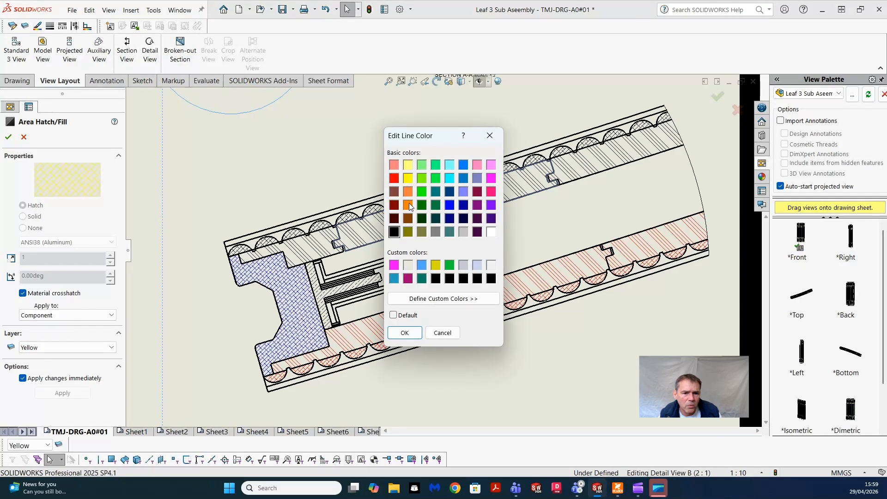
pyautogui.click(393, 315)
pyautogui.click(405, 333)
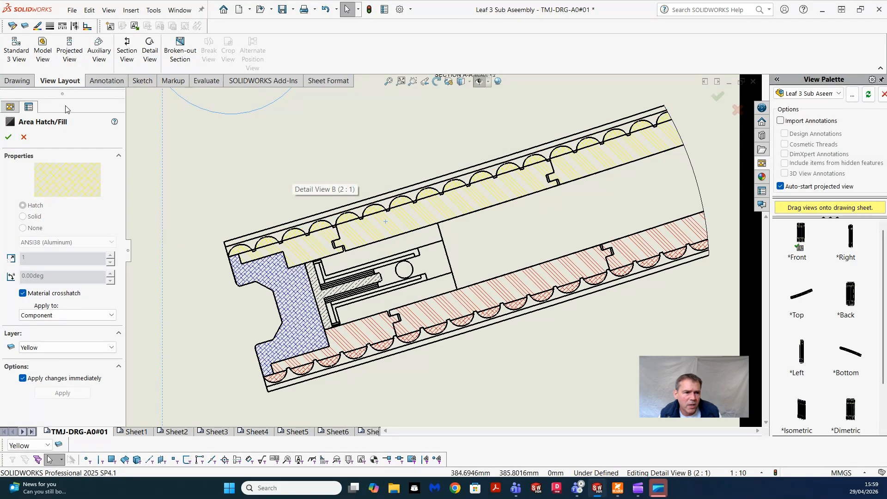
pyautogui.click(9, 137)
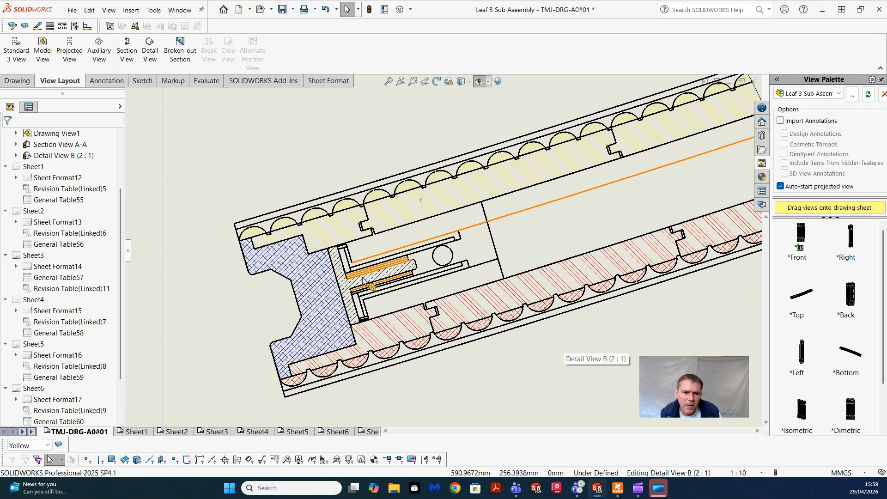
# Put the brass T-shaped part's hatch in Detail View B on the Green layer with its line colour set to Default
pyautogui.click(365, 282)
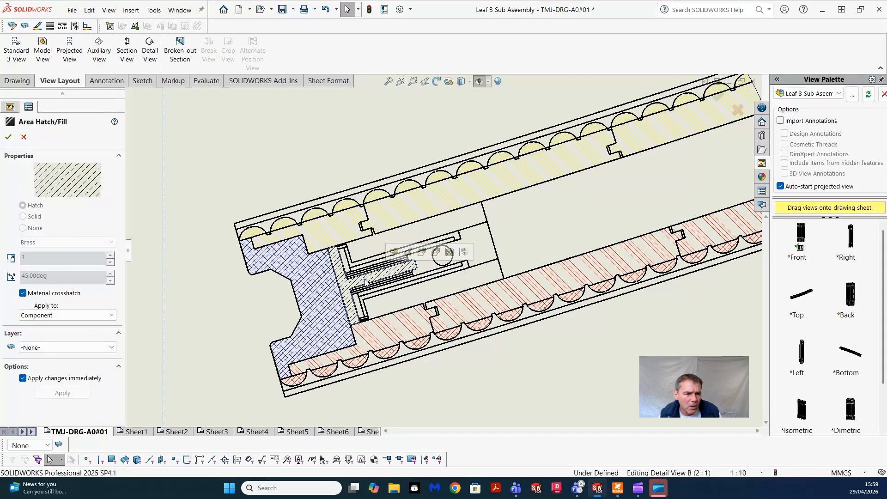
pyautogui.click(113, 347)
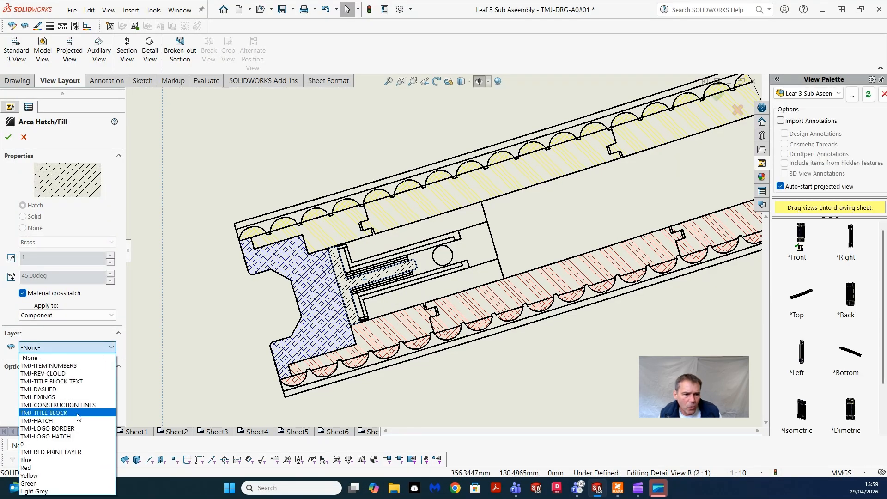
pyautogui.click(70, 483)
pyautogui.click(528, 103)
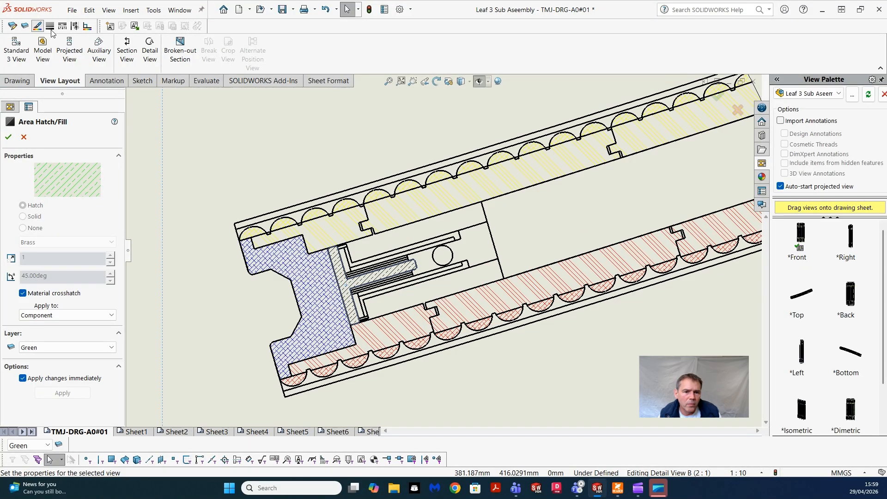
pyautogui.click(38, 25)
pyautogui.click(393, 315)
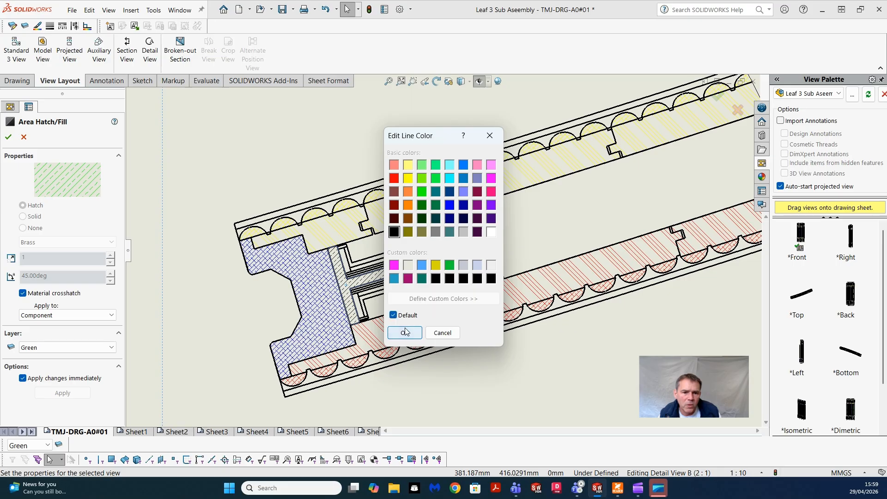
pyautogui.click(403, 332)
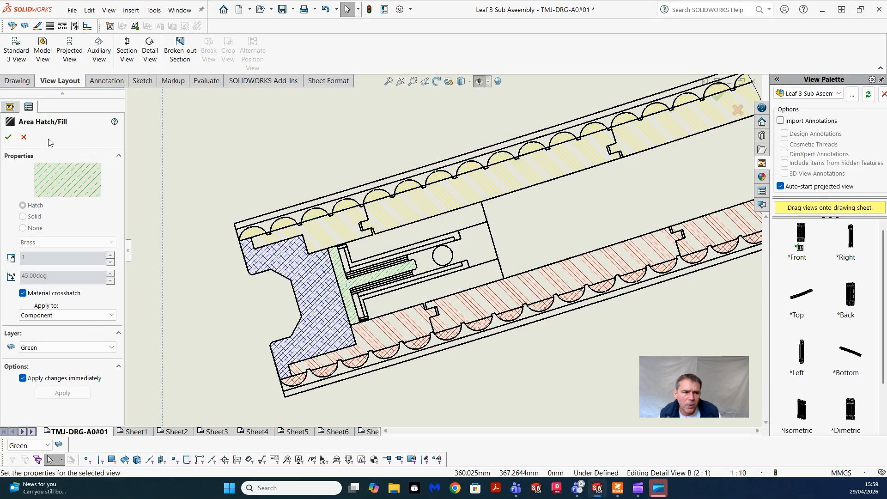
pyautogui.click(9, 137)
# Review the coloured hatches in both views, then apply the Light Grey layer at Body level to one half-round of the upper panel
pyautogui.scroll(6, 655, 350)
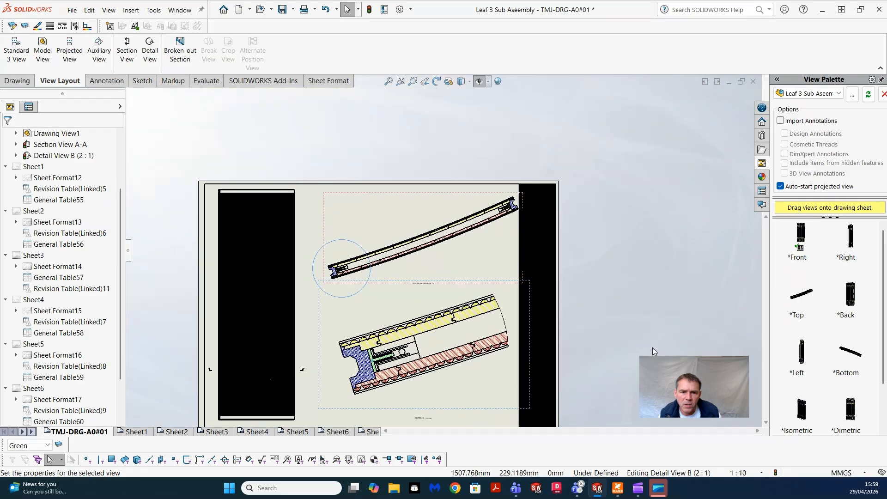
pyautogui.scroll(-6, 474, 337)
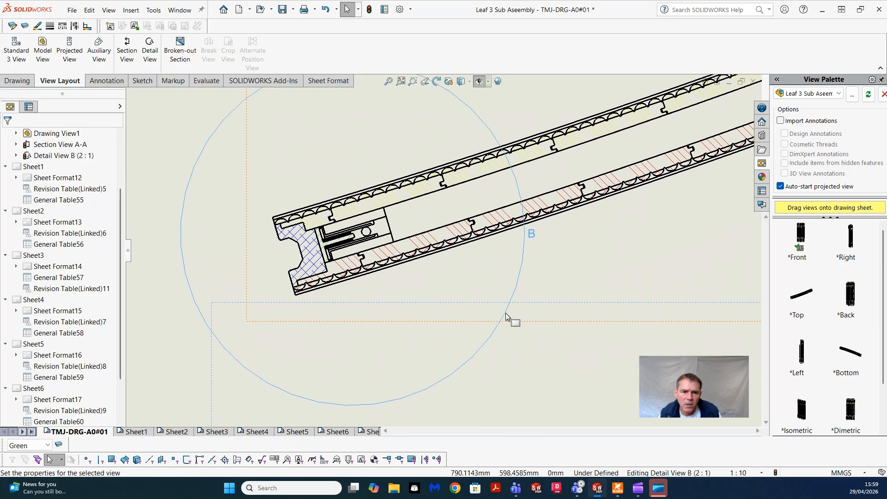
pyautogui.scroll(-5, 605, 225)
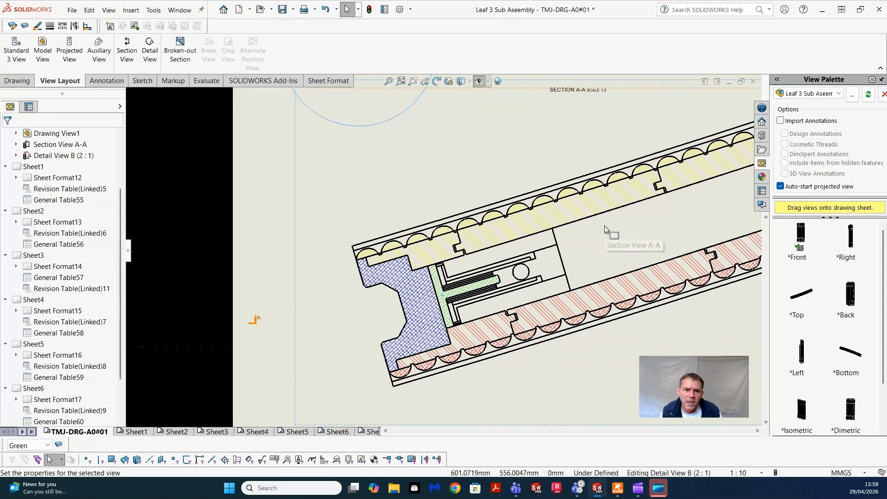
pyautogui.scroll(-3, 398, 208)
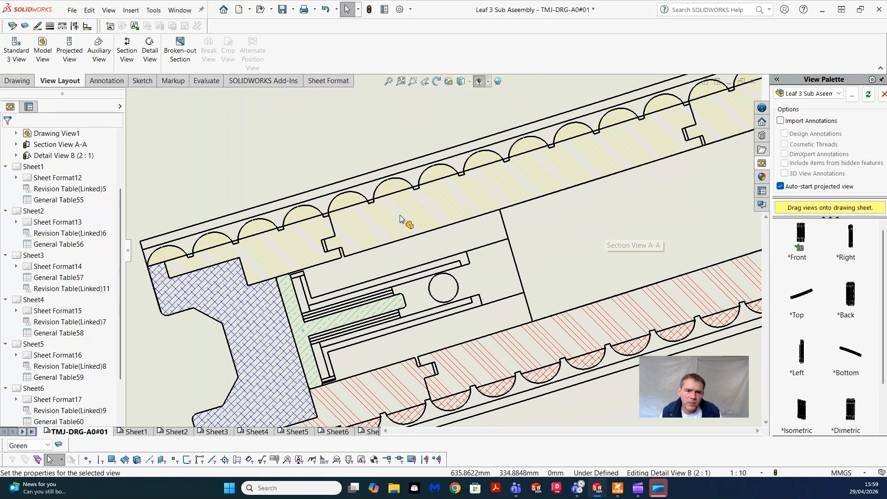
pyautogui.click(417, 229)
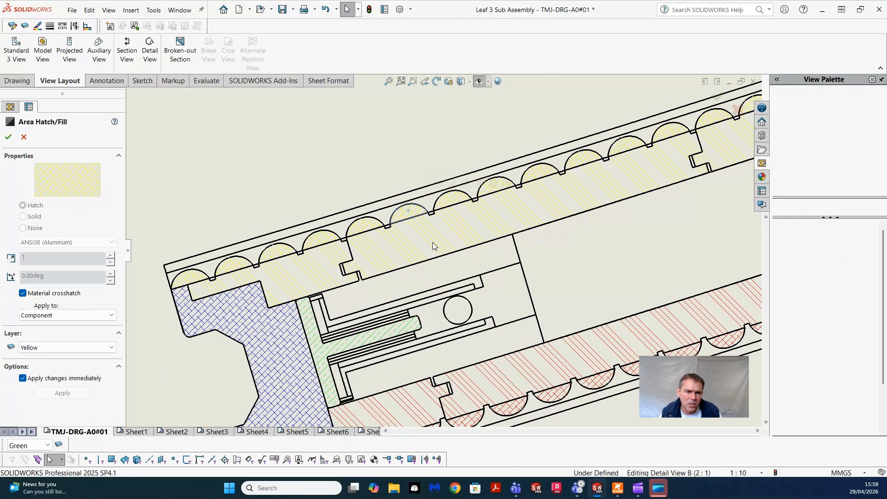
pyautogui.click(113, 316)
pyautogui.click(67, 347)
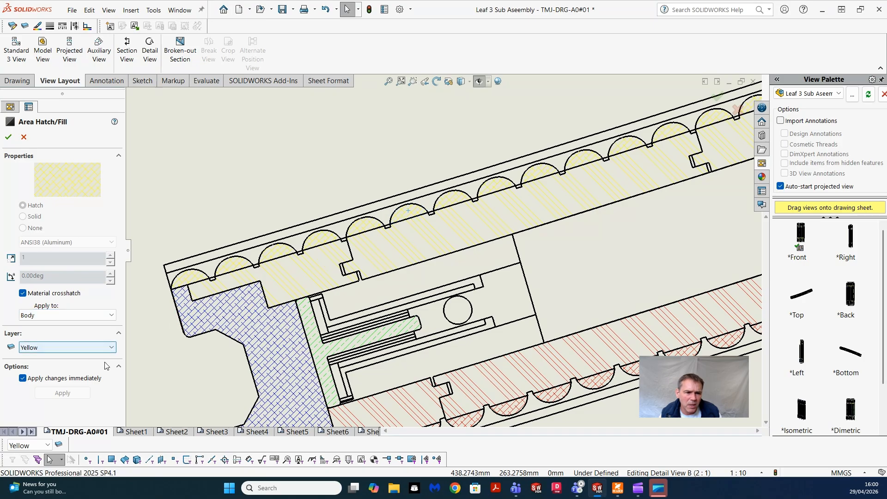
pyautogui.click(113, 350)
pyautogui.click(66, 492)
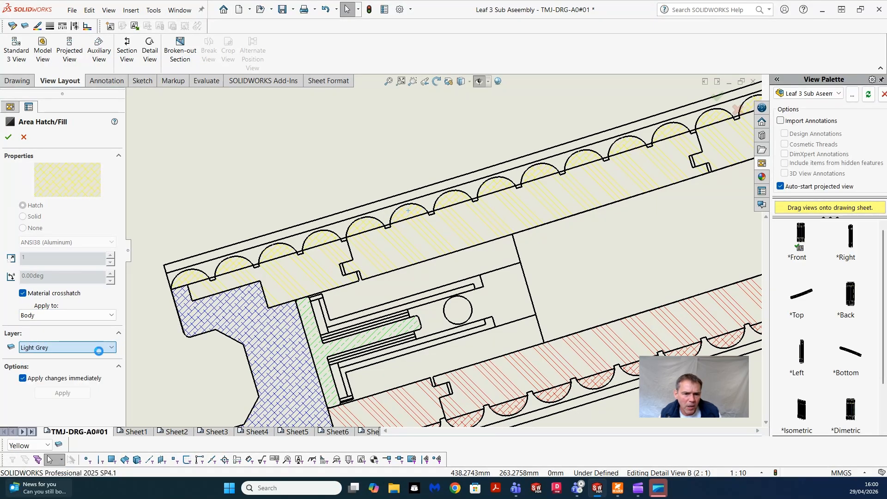
pyautogui.click(512, 105)
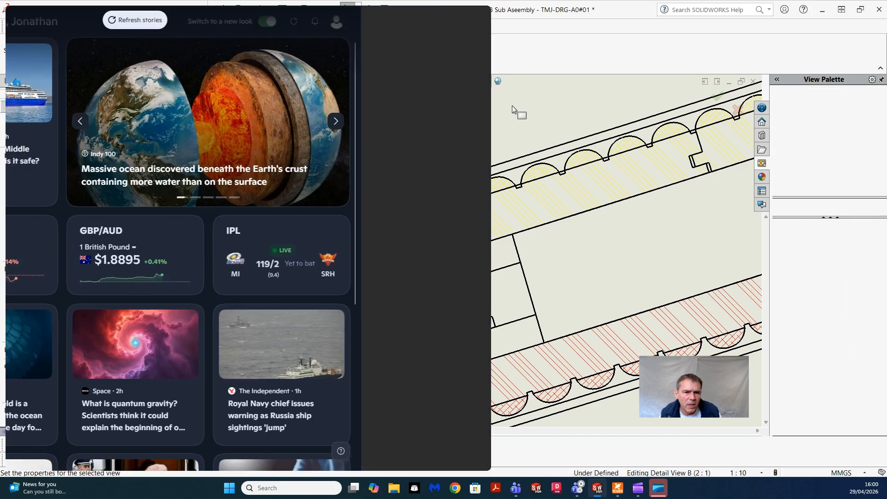
# Examine the half-round hatches of the upper panel in Detail View B and the coloured hatching across both views
pyautogui.scroll(-5, 416, 222)
pyautogui.scroll(3, 422, 230)
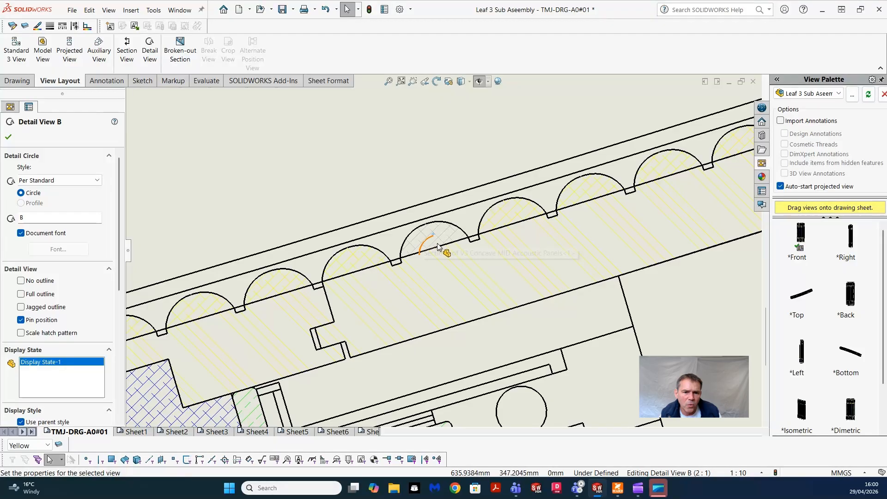
pyautogui.scroll(4, 436, 245)
pyautogui.scroll(-3, 439, 231)
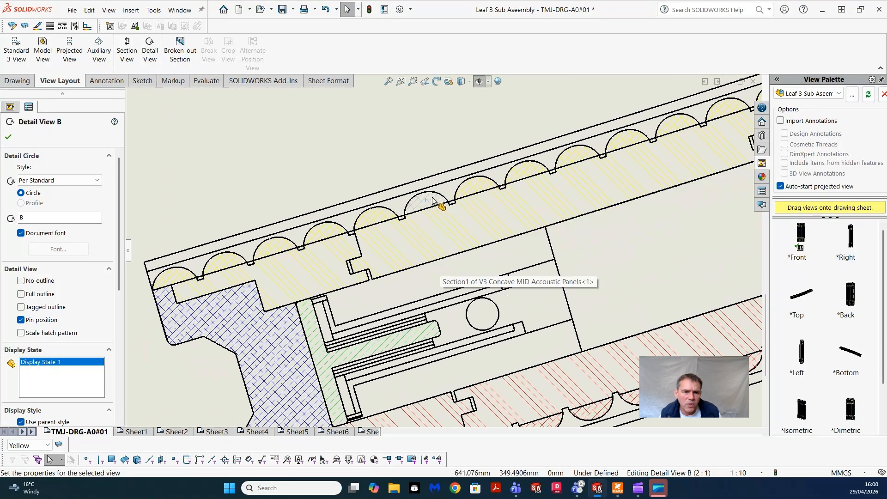
pyautogui.scroll(-1, 428, 223)
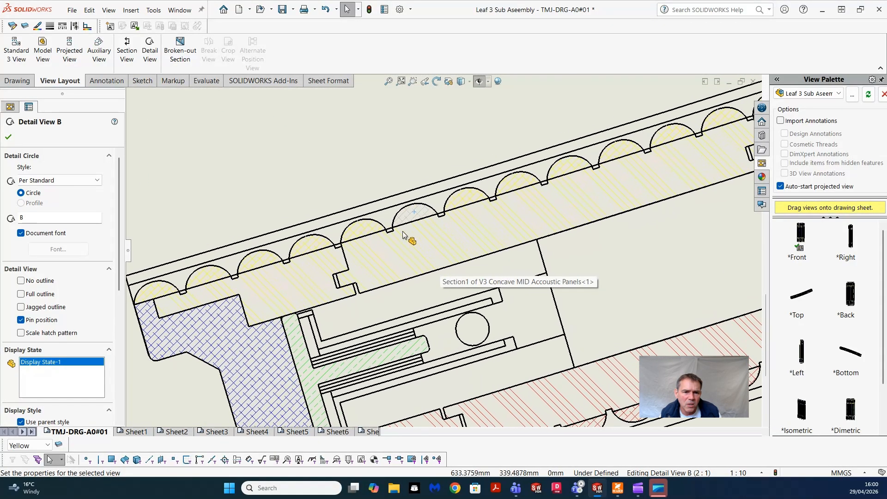
pyautogui.scroll(6, 415, 231)
pyautogui.scroll(-8, 411, 256)
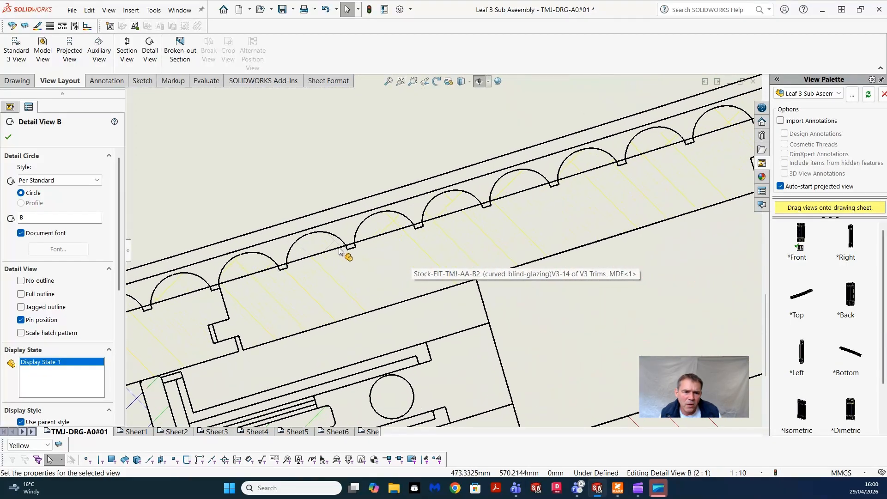
pyautogui.scroll(10, 467, 249)
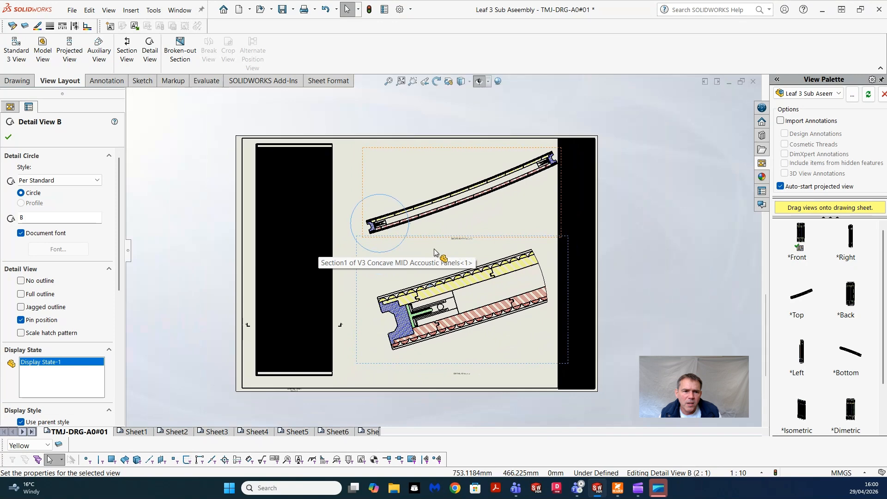
pyautogui.click(9, 137)
pyautogui.click(639, 177)
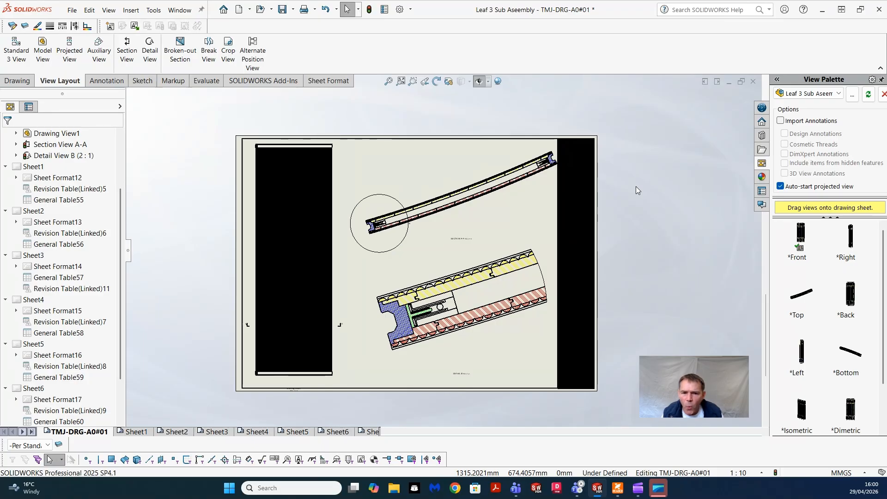
pyautogui.scroll(1, 636, 187)
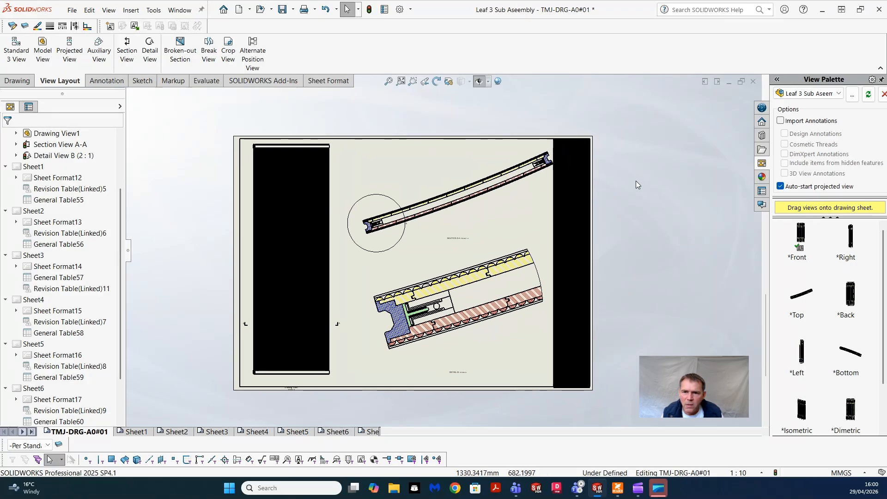
# Switch to the Curved curtain screen ASSEMBLY P01 drawing and bring detail DT02, the Leaf 1 - Leaf 2 junction, into view
pyautogui.click(729, 82)
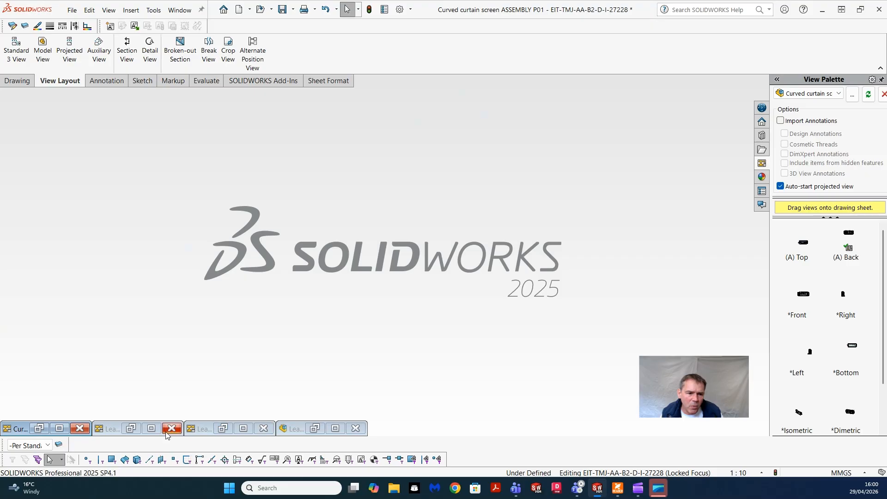
pyautogui.click(59, 429)
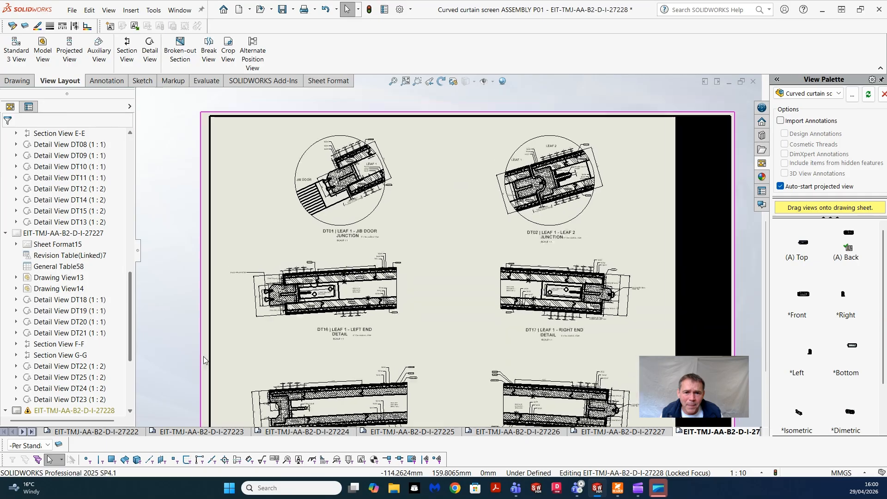
pyautogui.scroll(-6, 206, 360)
pyautogui.scroll(2, 447, 348)
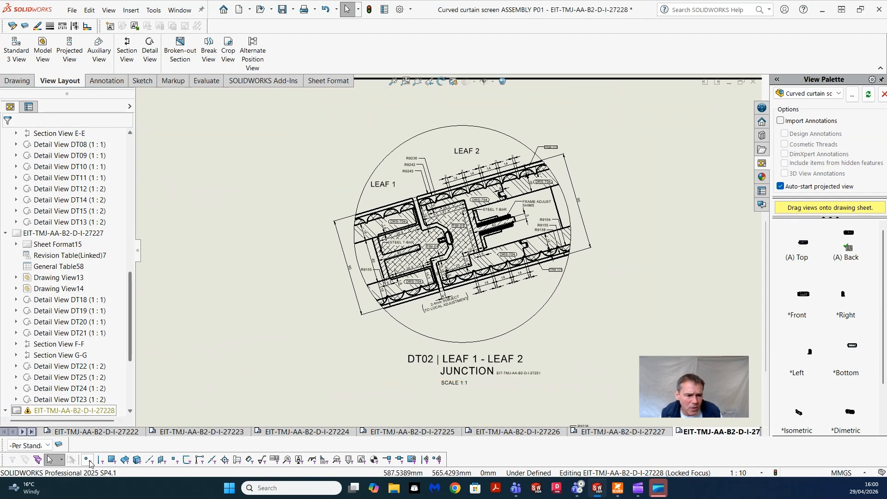
# Create a new layer named Green in the curved curtain screen drawing
pyautogui.click(48, 446)
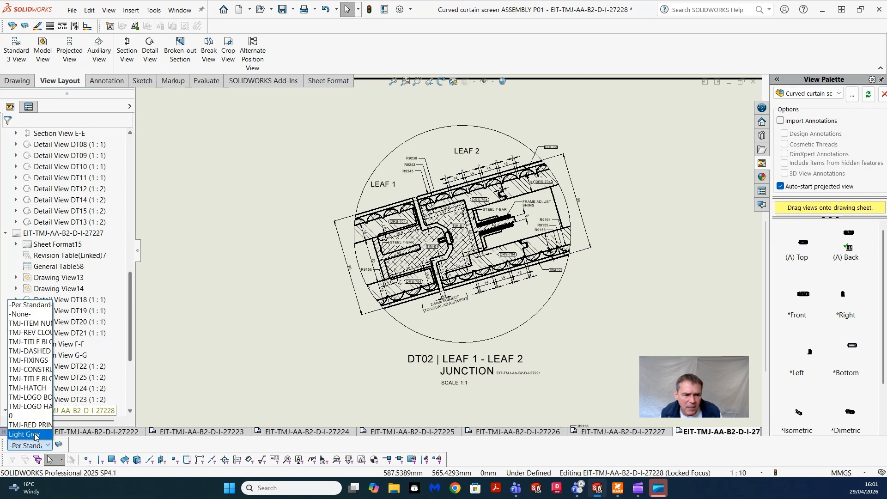
pyautogui.click(231, 220)
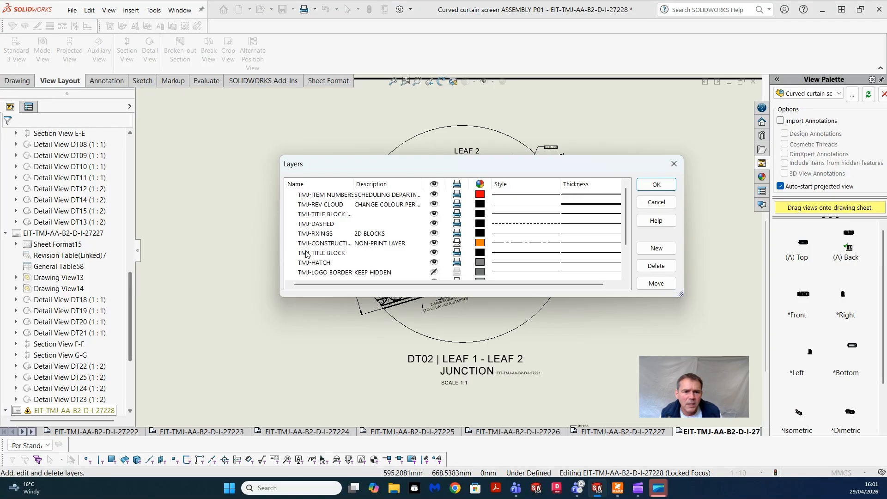
pyautogui.click(642, 252)
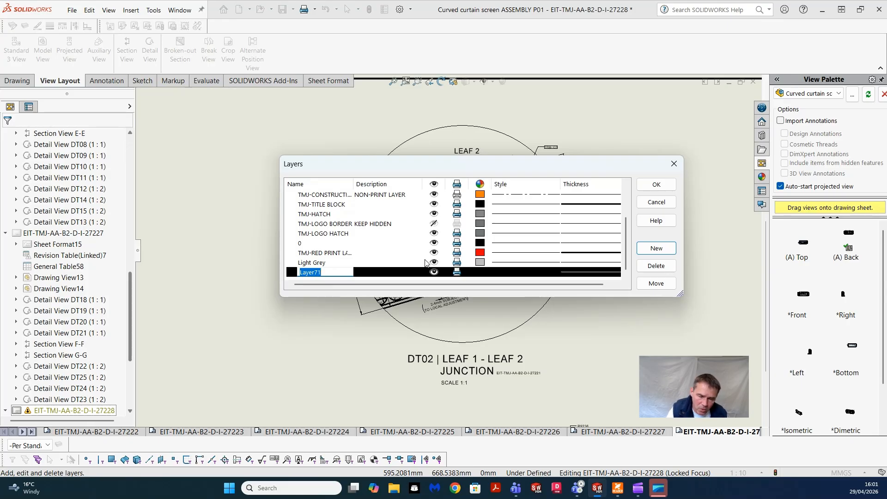
pyautogui.write('Green')
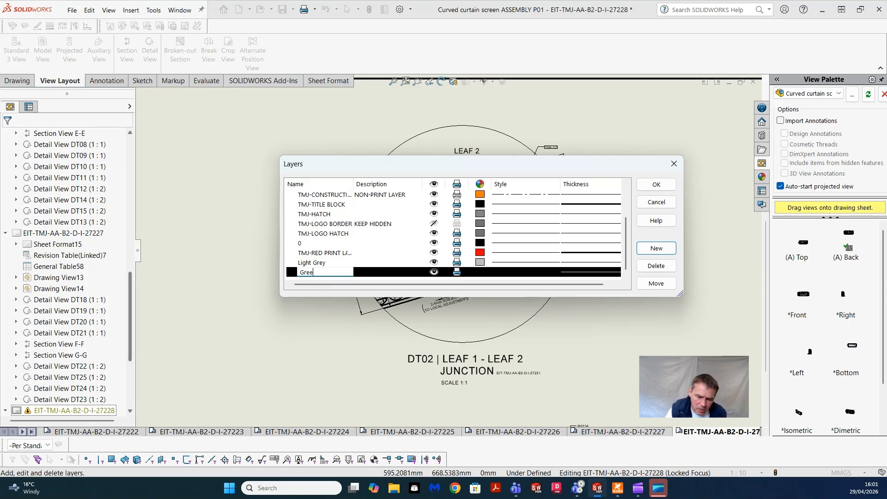
# Set the Green layer's colour to the custom green and accept the layer changes
pyautogui.click(480, 273)
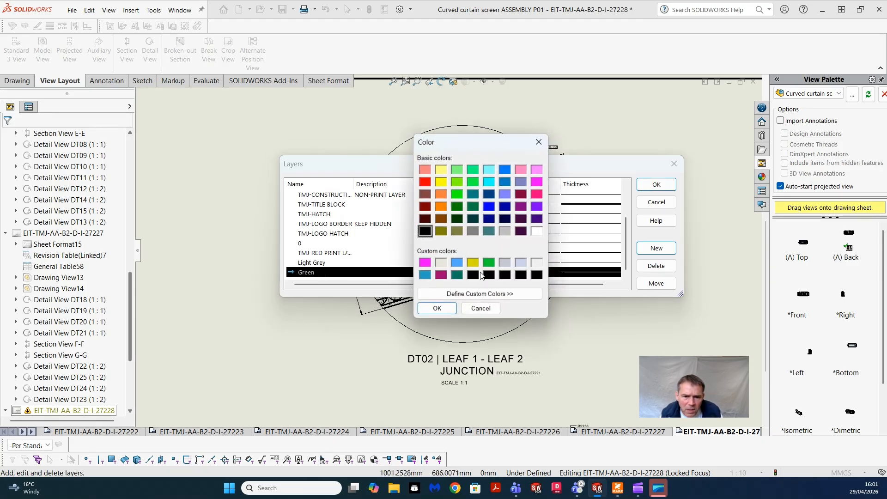
pyautogui.click(490, 264)
pyautogui.click(442, 315)
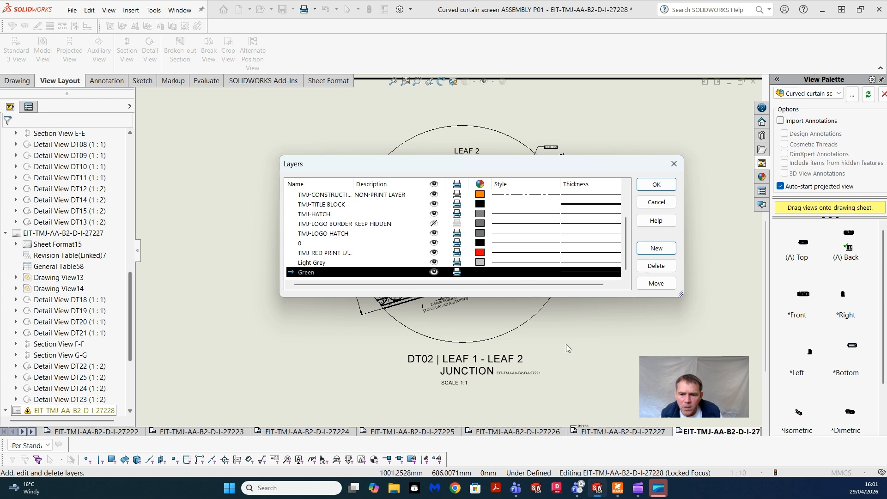
pyautogui.press('Return')
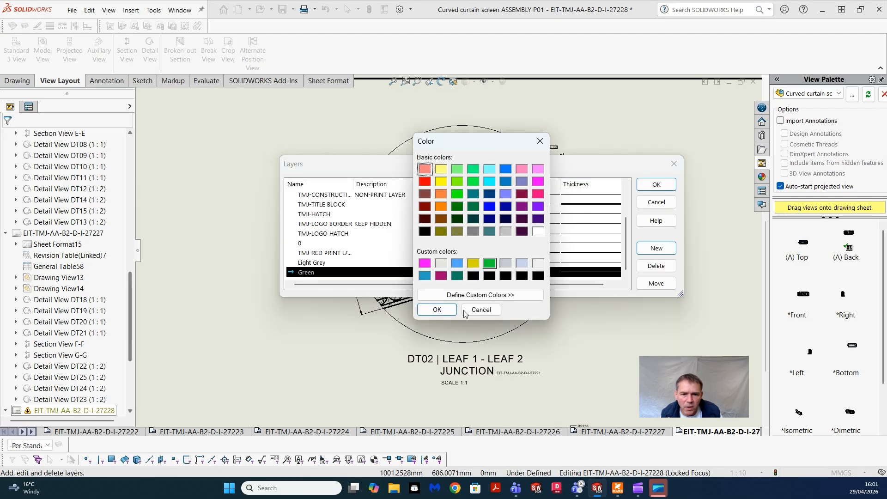
pyautogui.click(445, 311)
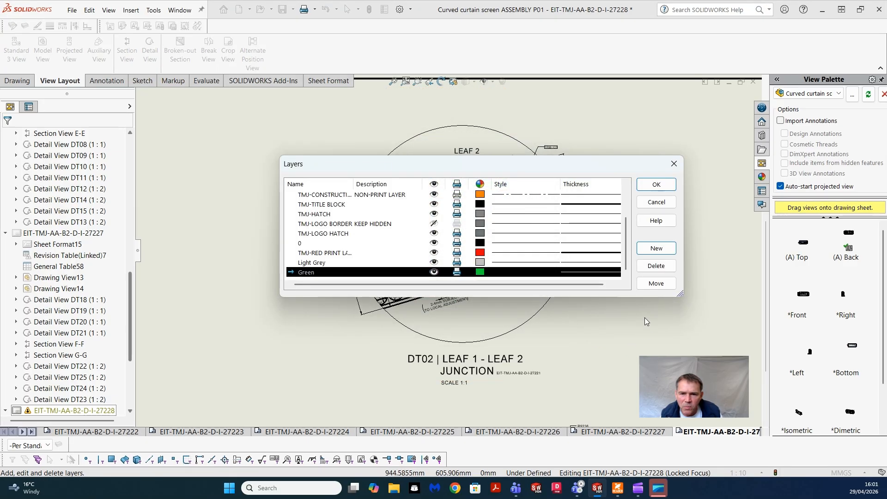
pyautogui.click(667, 187)
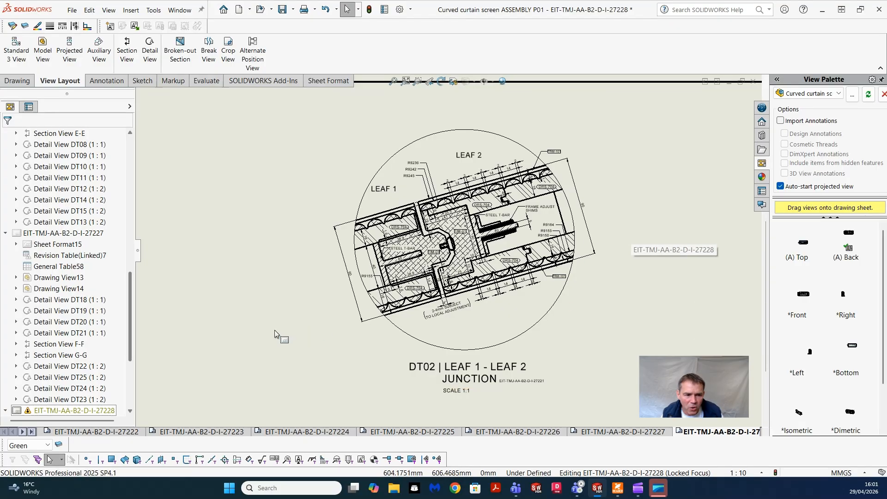
# Put the component hatch surrounding the steel T-bar in detail DT27, Leaf 2 - Right End, on the Green layer
pyautogui.scroll(-2, 648, 310)
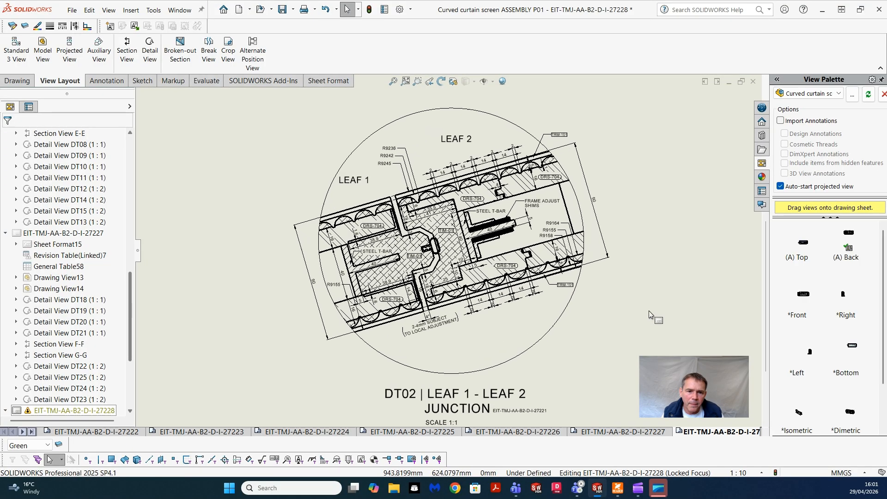
pyautogui.scroll(5, 506, 301)
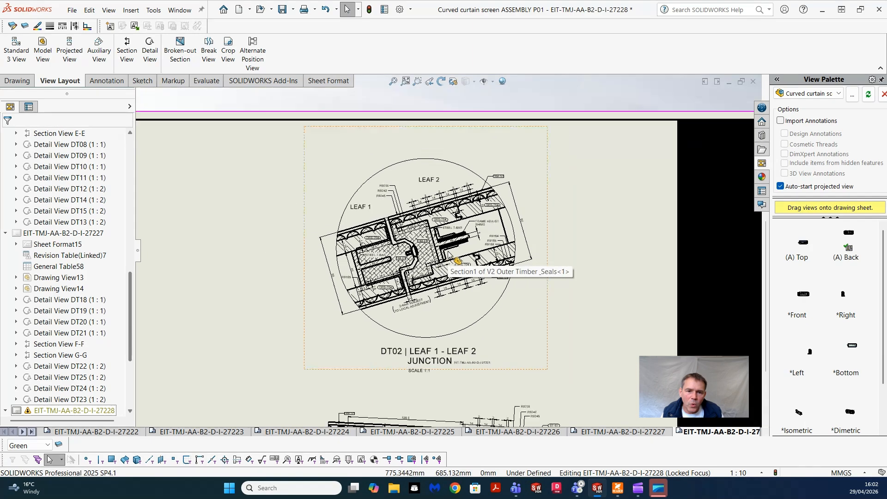
pyautogui.moveTo(506, 302)
pyautogui.mouseDown(button='middle')
pyautogui.moveTo(515, 255)
pyautogui.moveTo(577, 278)
pyautogui.mouseUp(button='middle')
pyautogui.scroll(-4, 509, 305)
pyautogui.scroll(-1, 511, 304)
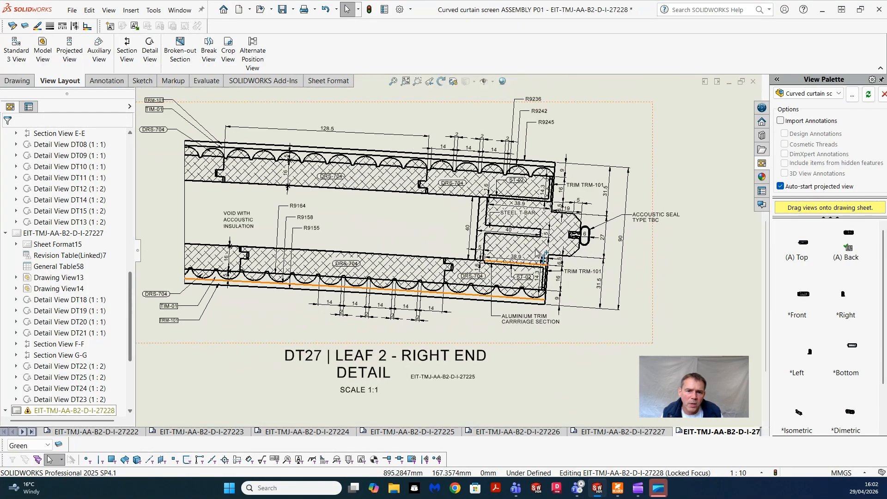
pyautogui.click(561, 245)
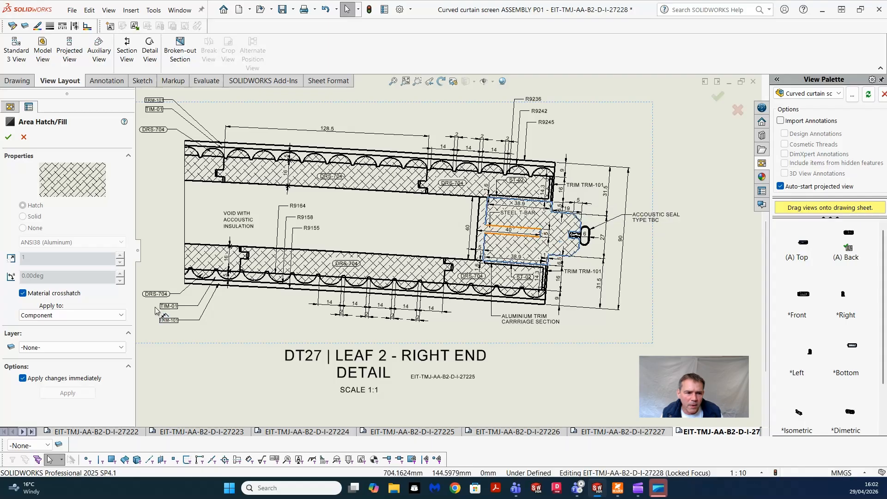
pyautogui.click(74, 347)
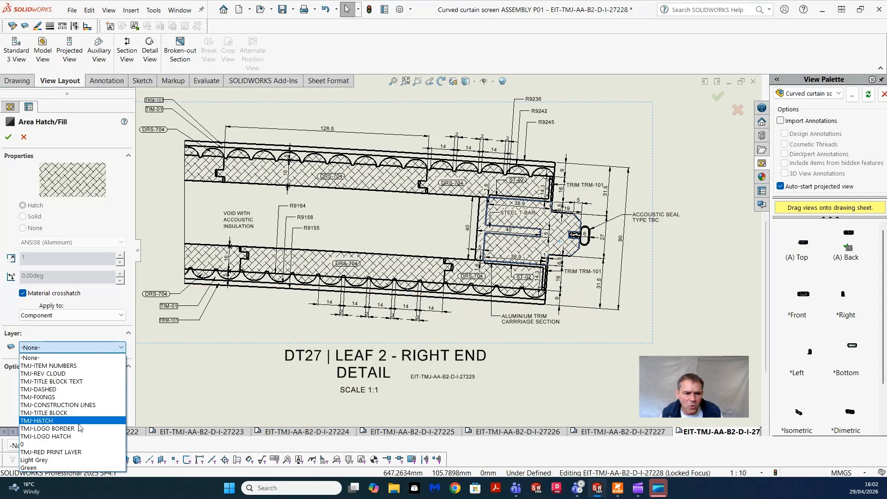
pyautogui.click(62, 467)
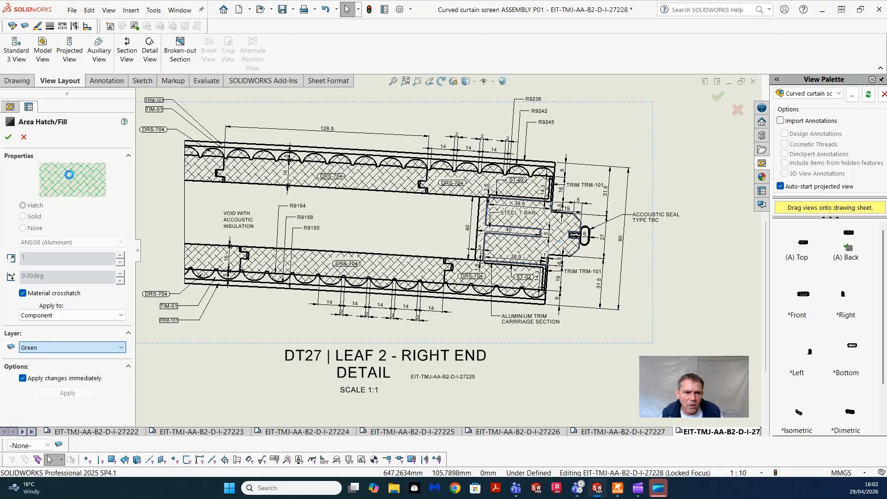
pyautogui.click(9, 137)
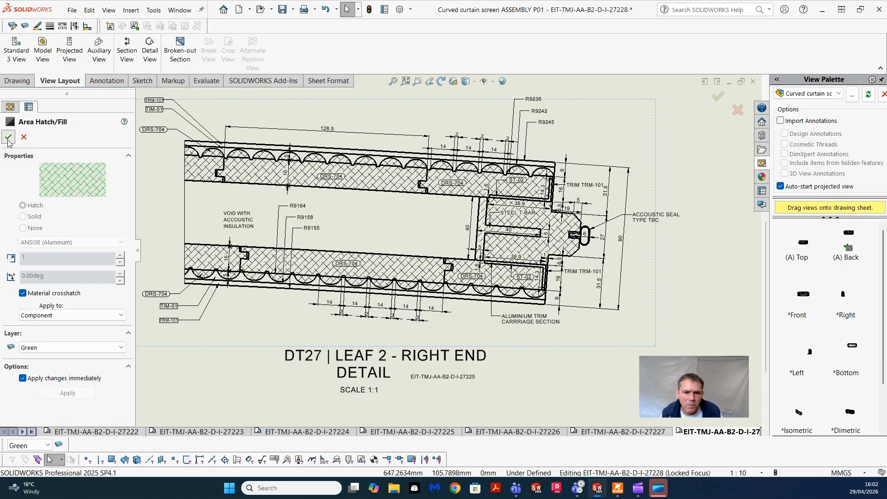
# Set the line colour of the hatch surrounding the steel T-bar in detail DT27 to Default
pyautogui.scroll(1, 666, 306)
pyautogui.scroll(-3, 666, 306)
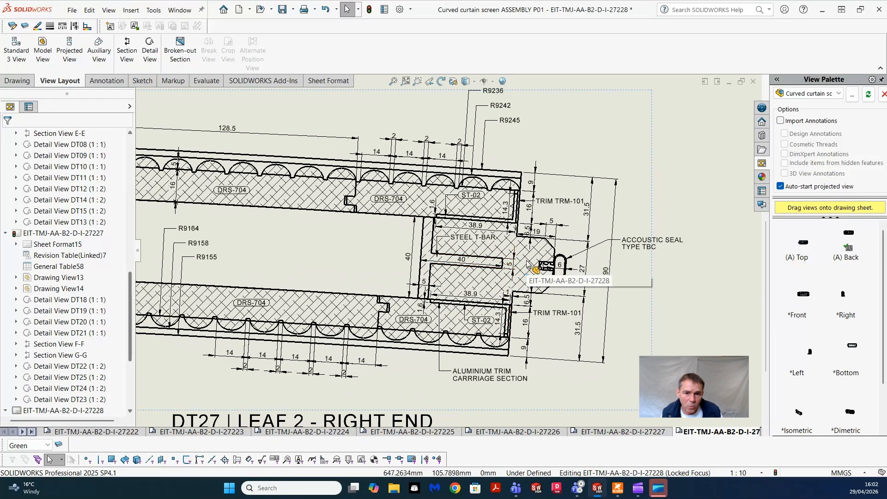
pyautogui.click(525, 264)
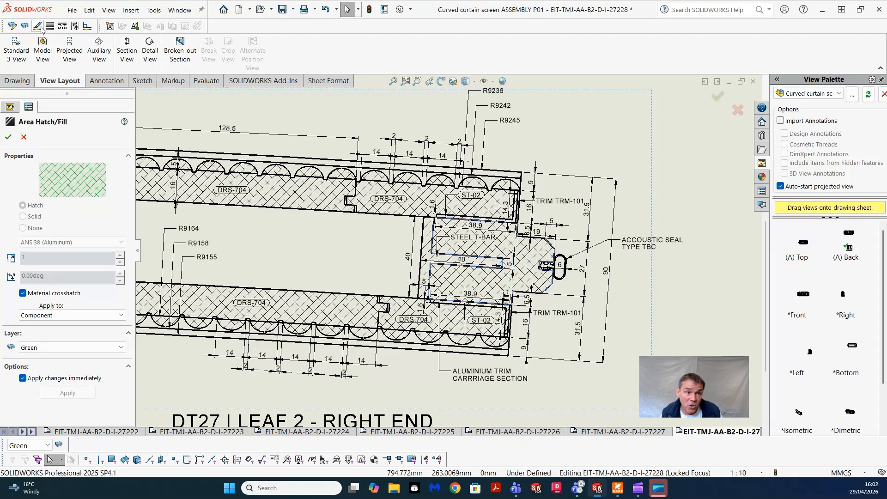
pyautogui.click(25, 25)
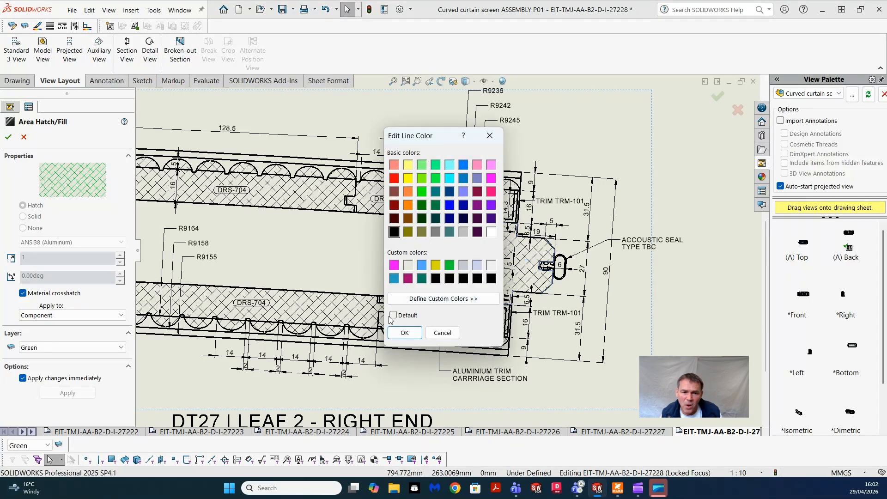
pyautogui.click(393, 315)
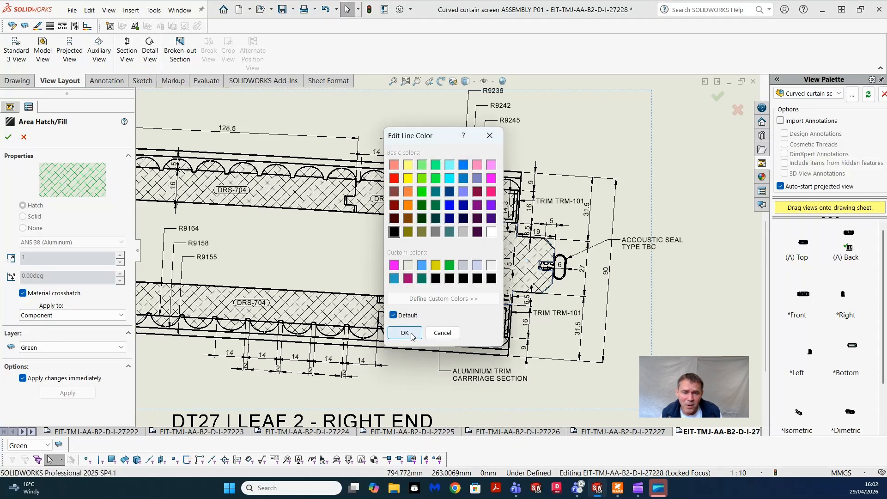
pyautogui.click(411, 335)
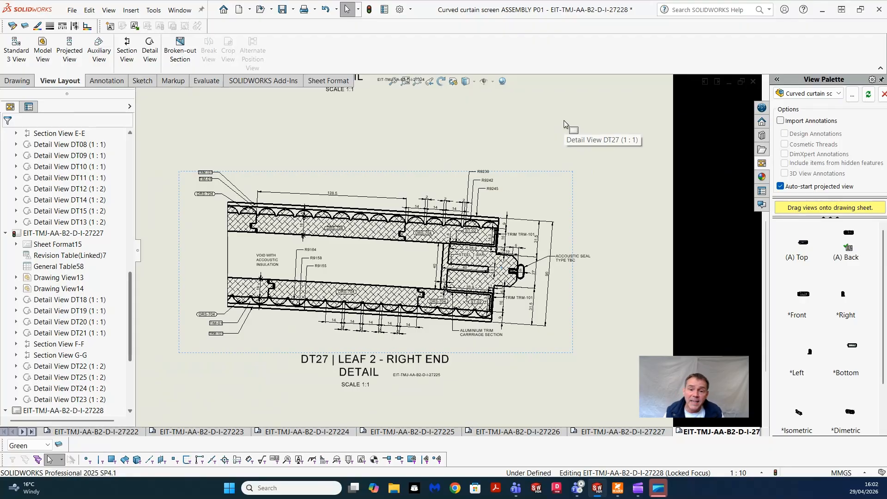
pyautogui.scroll(5, 564, 120)
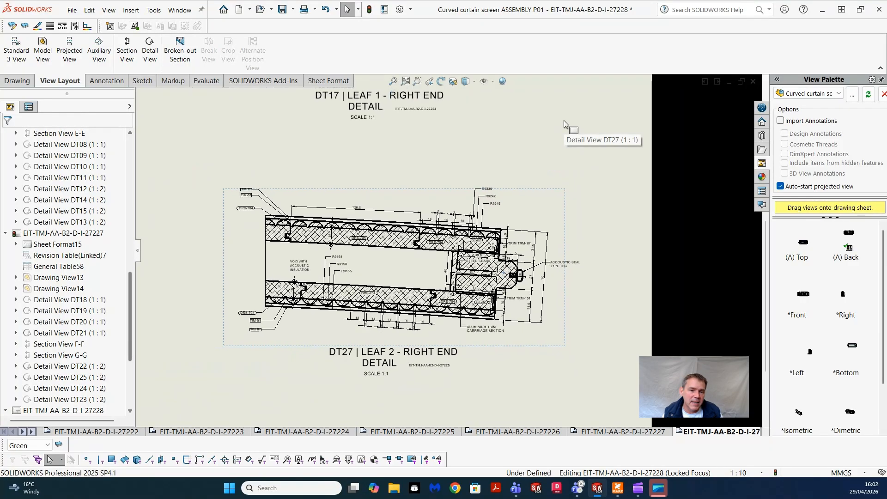
pyautogui.scroll(-5, 564, 121)
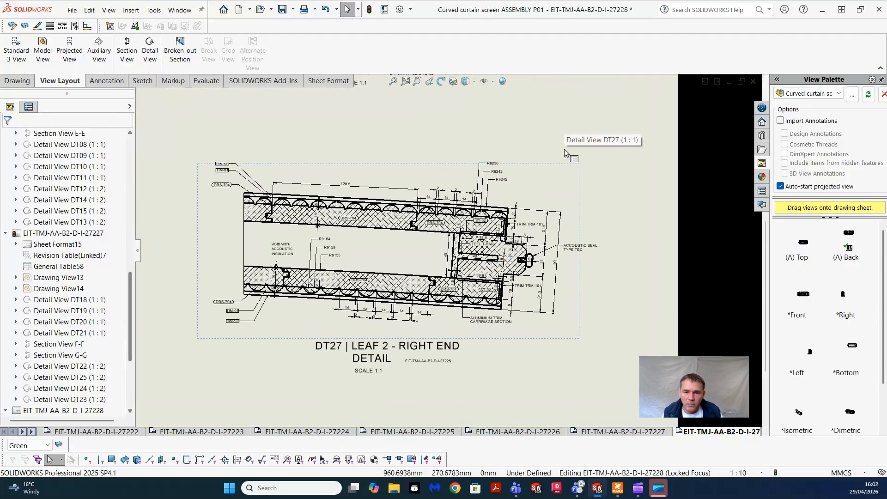
pyautogui.scroll(2, 630, 194)
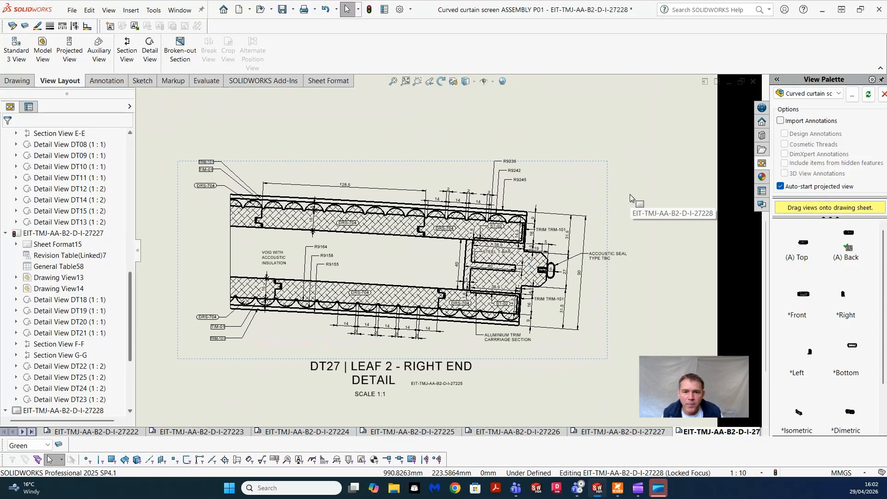
pyautogui.scroll(-1, 560, 241)
pyautogui.scroll(2, 617, 154)
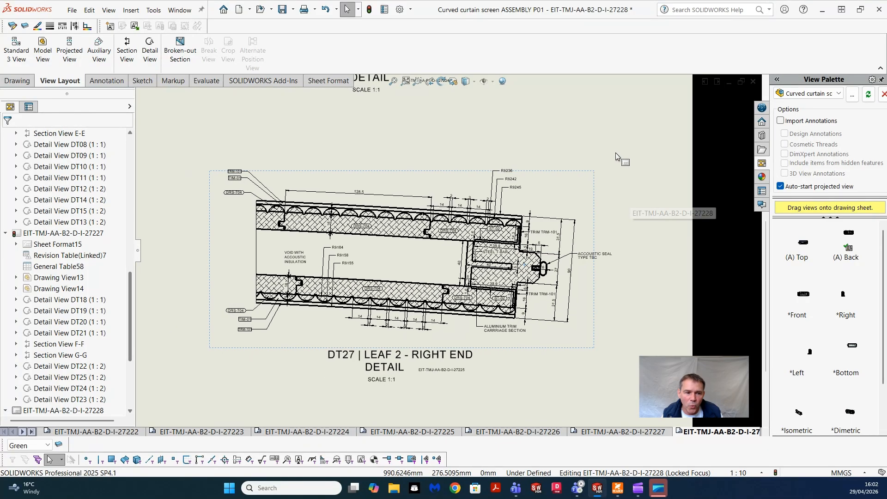
# Cut detail view DT27, Leaf 2 - Right End, and paste it back below detail DT17 on the same sheet
pyautogui.click(585, 176)
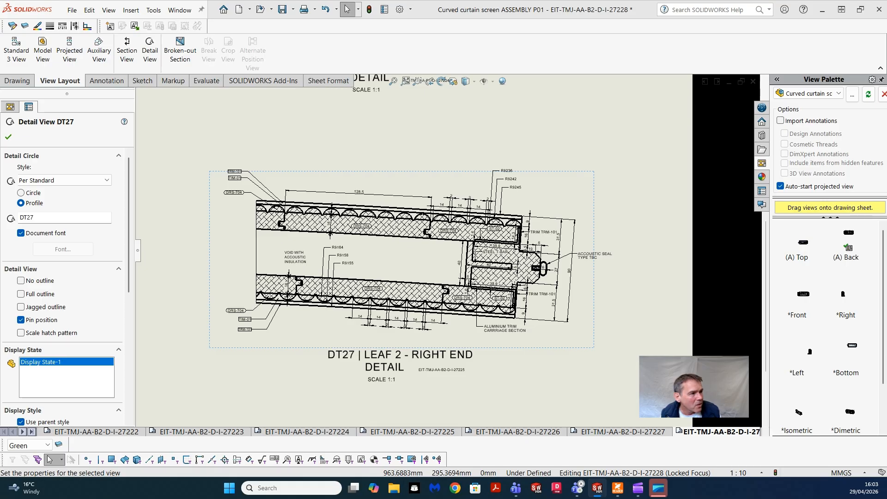
pyautogui.hotkey('ctrl', 'x')
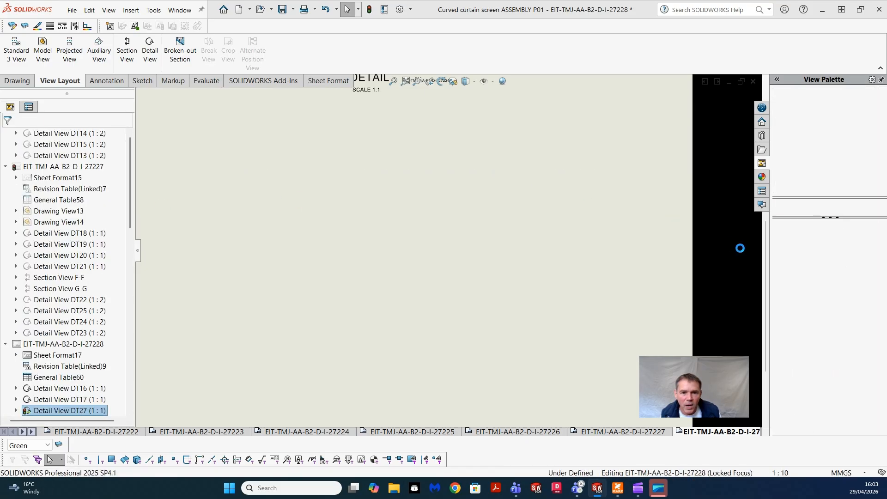
pyautogui.scroll(7, 511, 280)
pyautogui.scroll(-3, 511, 280)
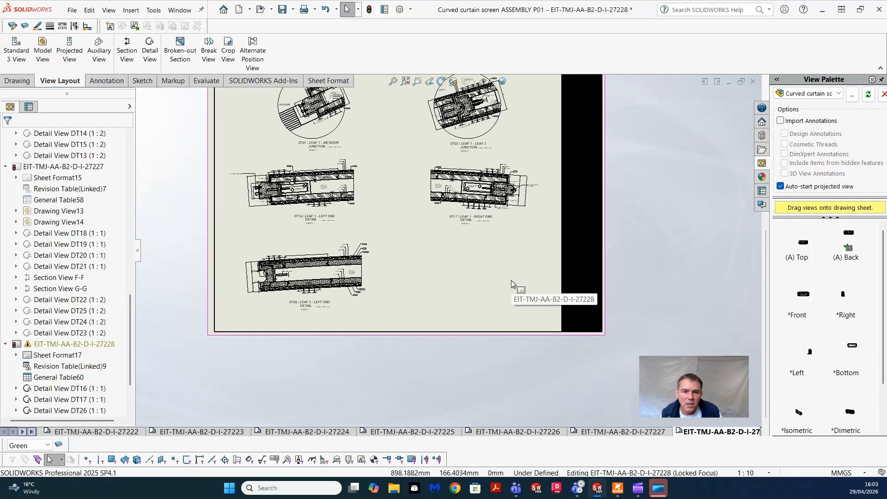
pyautogui.scroll(-2, 510, 279)
pyautogui.scroll(-3, 511, 280)
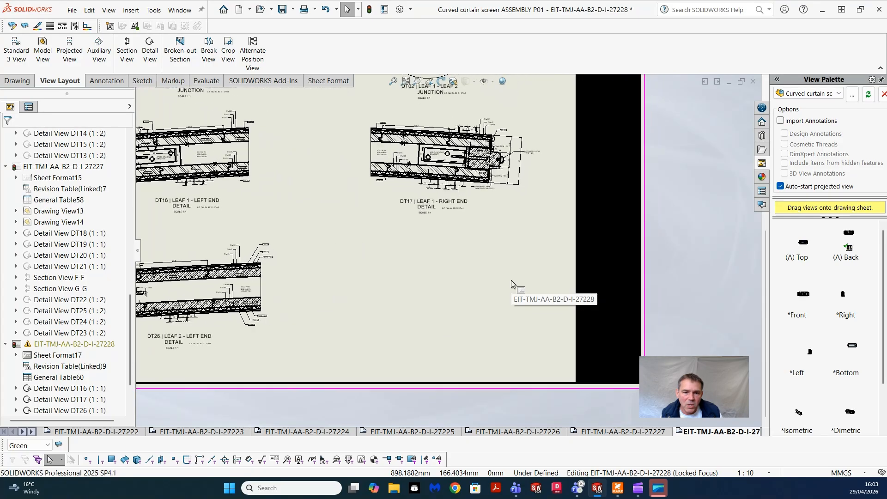
pyautogui.scroll(-2, 511, 279)
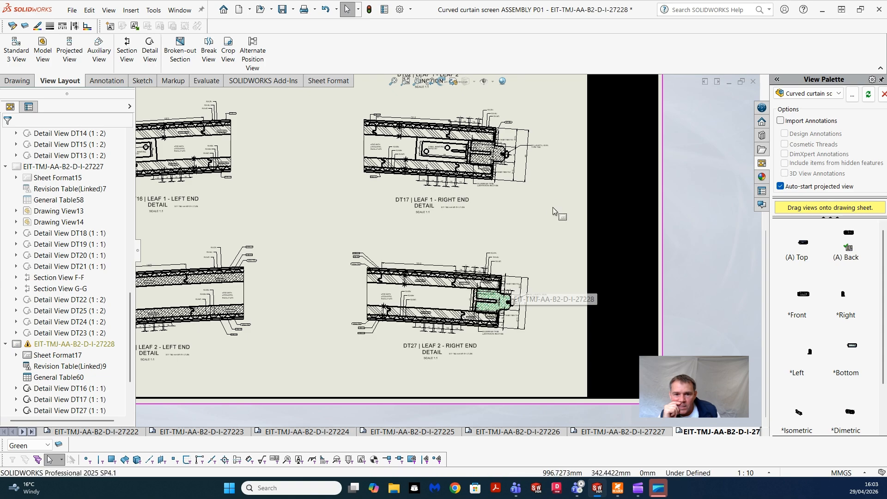
# Examine the hatch around the steel T-bar in the re-pasted detail DT27 alongside the neighbouring leaf details, and close the hatch properties
pyautogui.scroll(-6, 552, 207)
pyautogui.scroll(5, 552, 207)
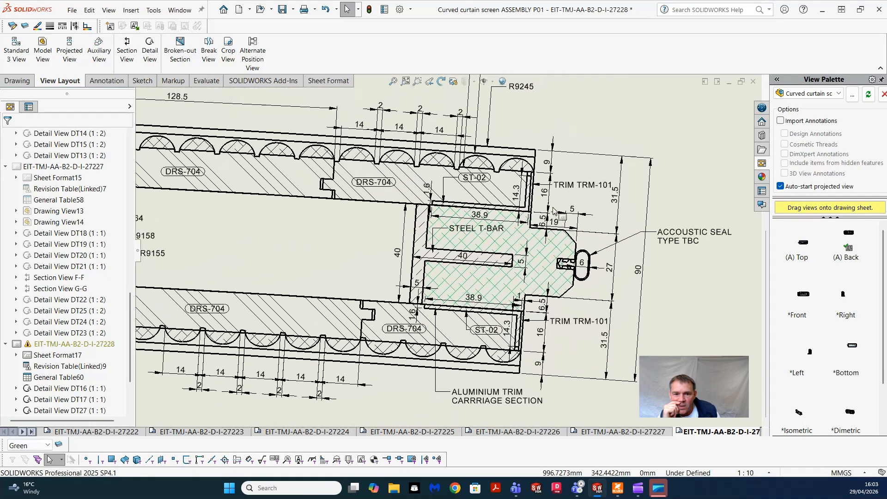
pyautogui.scroll(2, 554, 210)
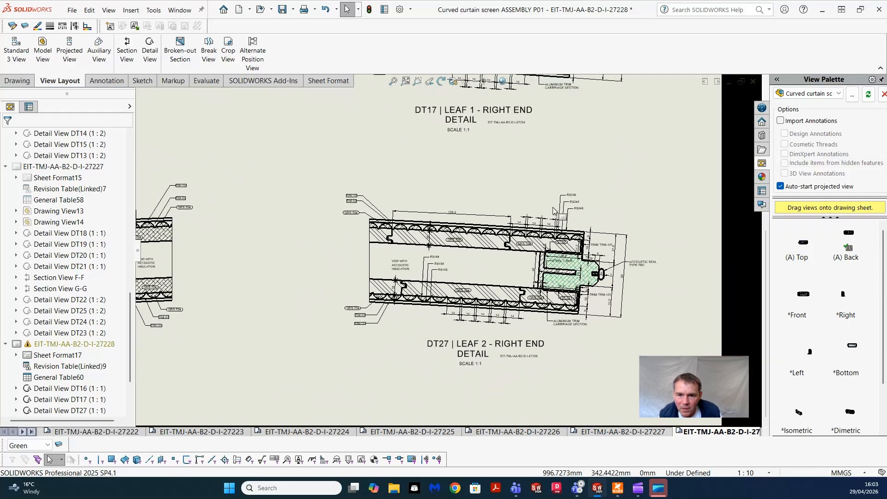
pyautogui.scroll(-6, 554, 210)
pyautogui.scroll(-3, 554, 211)
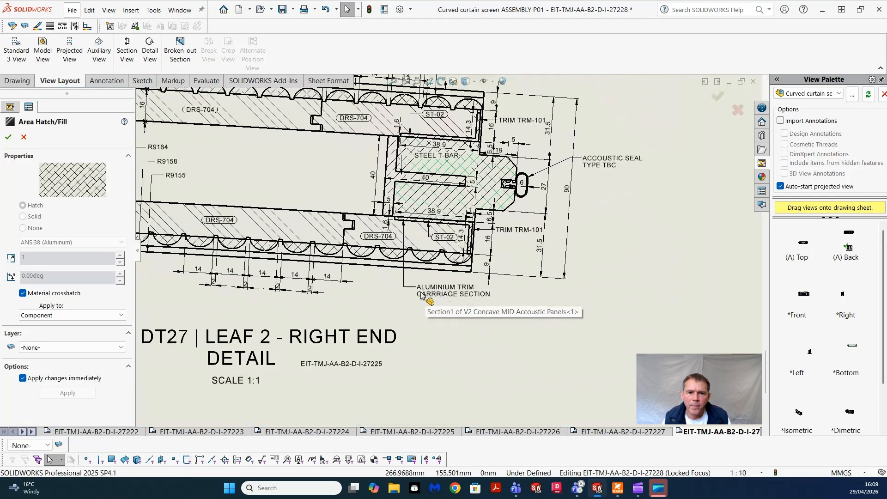
pyautogui.scroll(4, 430, 301)
pyautogui.scroll(2, 429, 301)
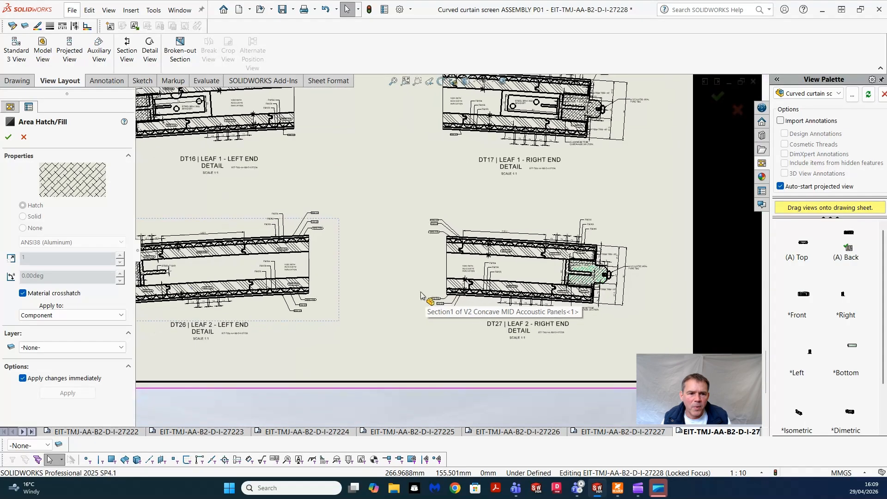
pyautogui.scroll(1, 401, 338)
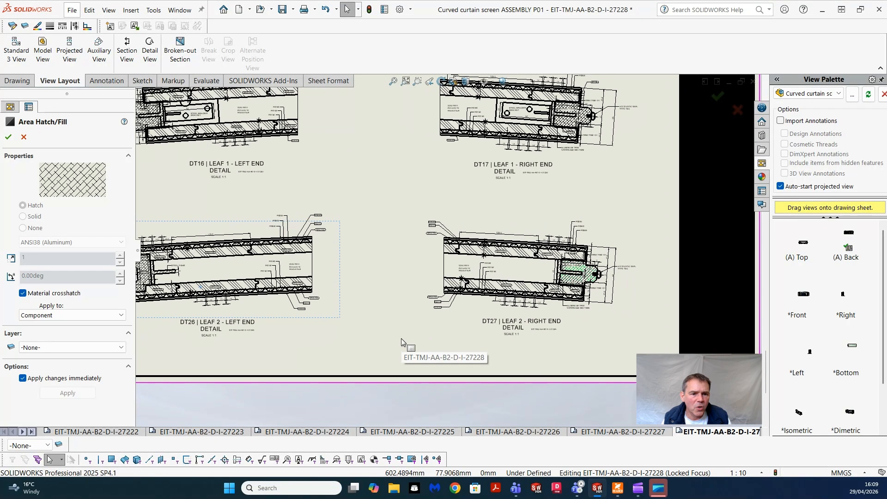
pyautogui.scroll(2, 401, 338)
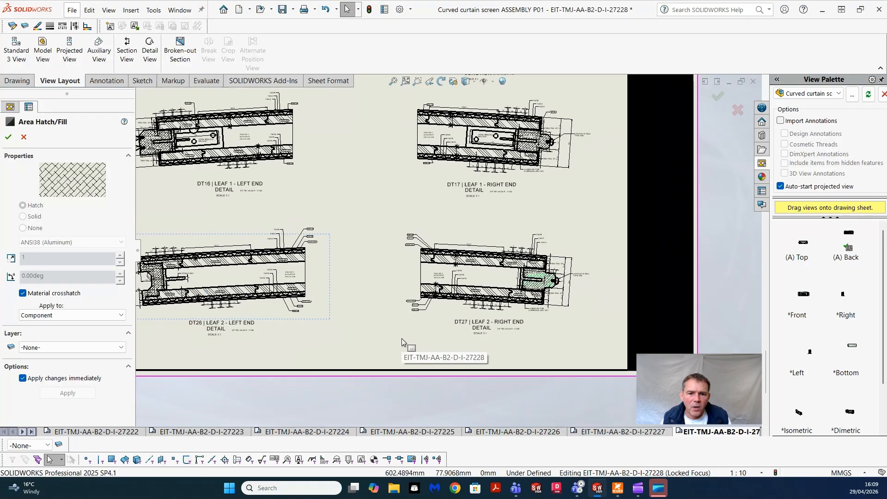
pyautogui.click(8, 137)
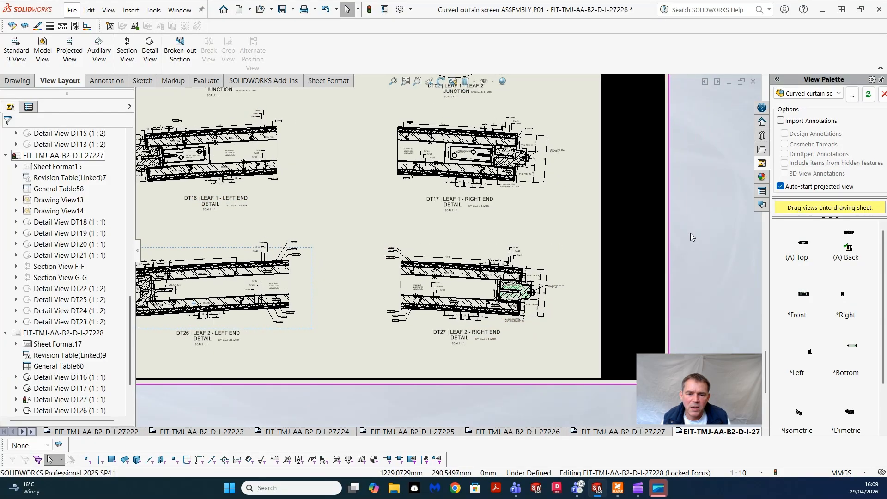